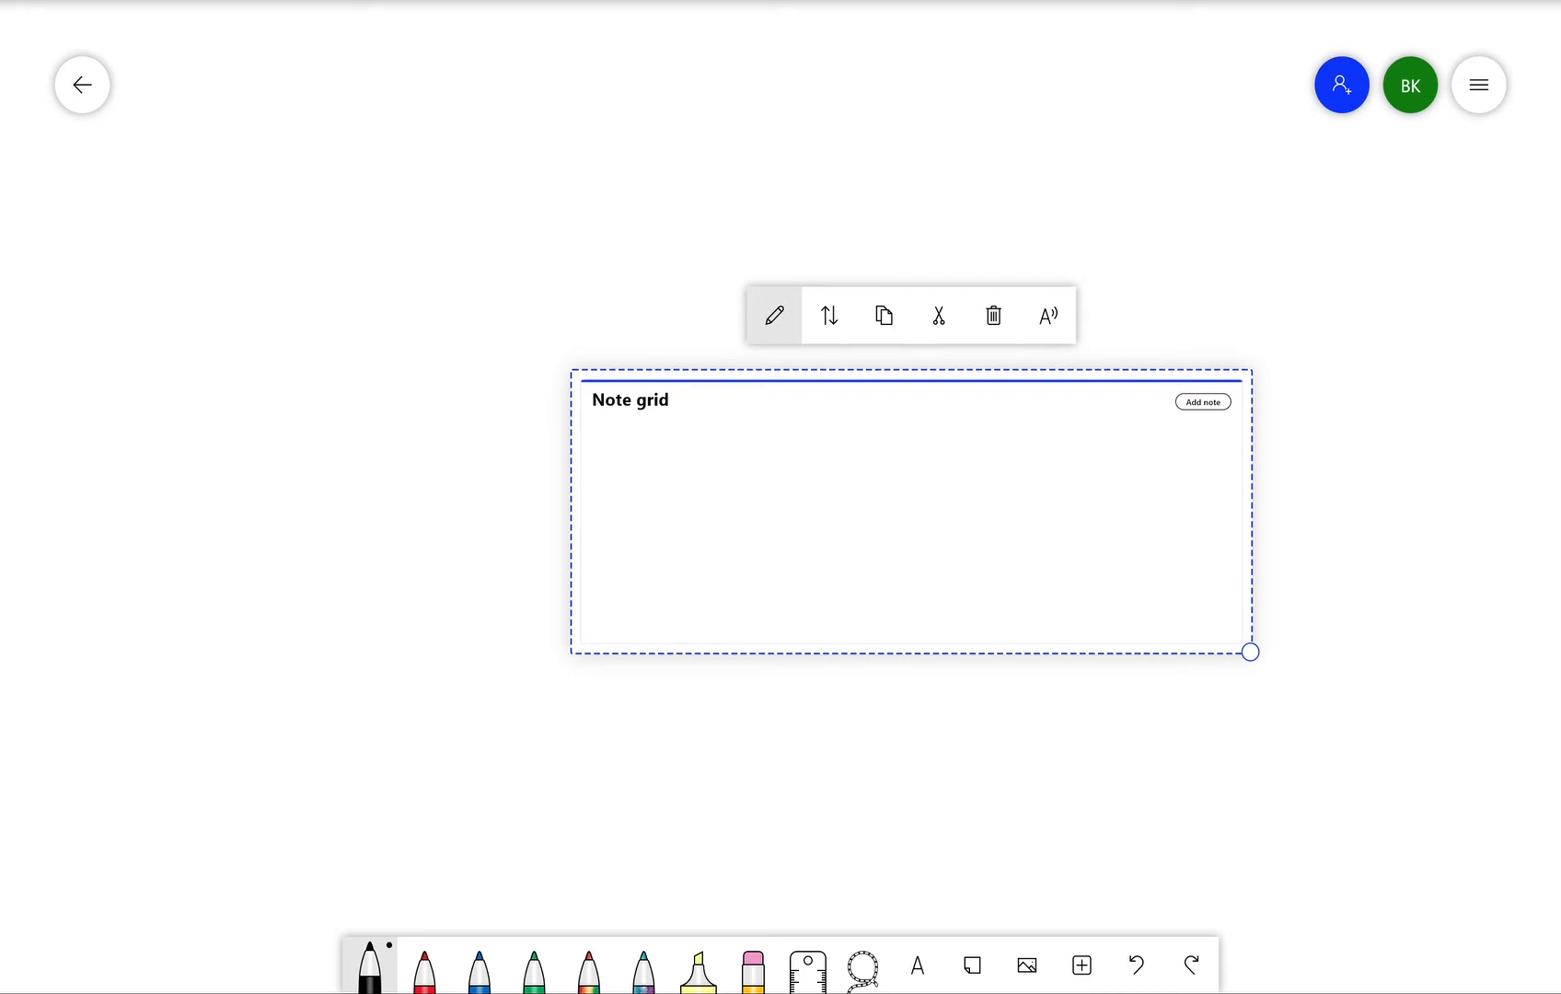
Retitle the note grid as "Tasks"
click(775, 316)
key(BackSpace)
key(BackSpace)
key(BackSpace)
key(BackSpace)
key(BackSpace)
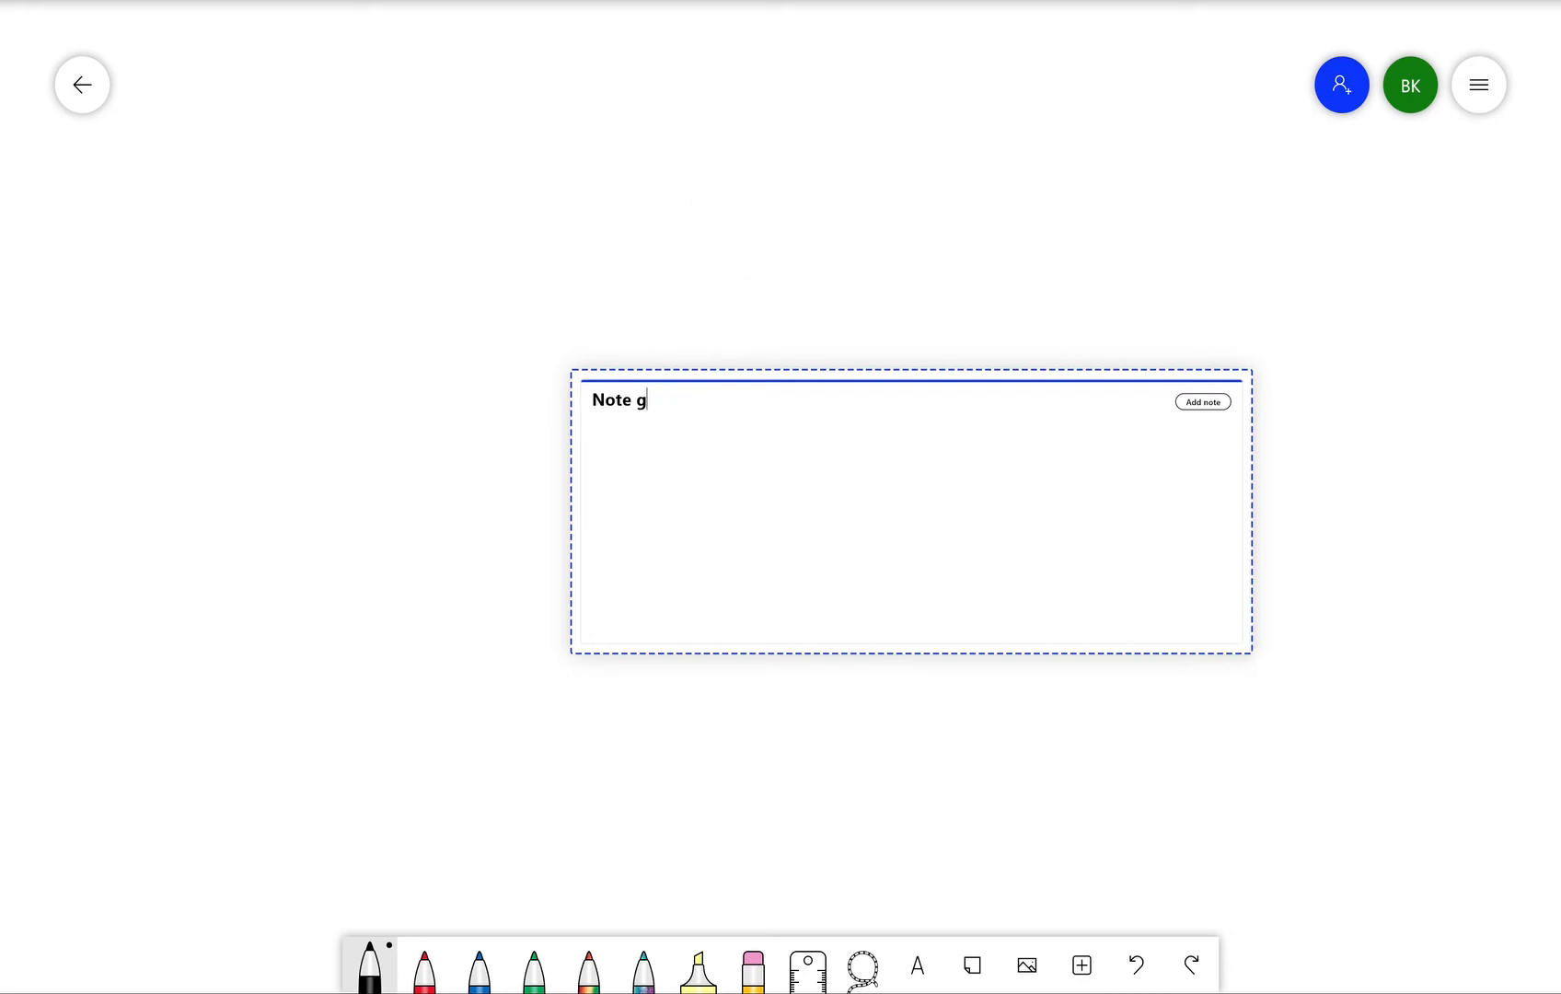
key(BackSpace)
key(BackSpace)
key(BackSpace)
key(BackSpace)
text(Tasks)
Add nine blank notes to the Tasks note grid
click(1203, 402)
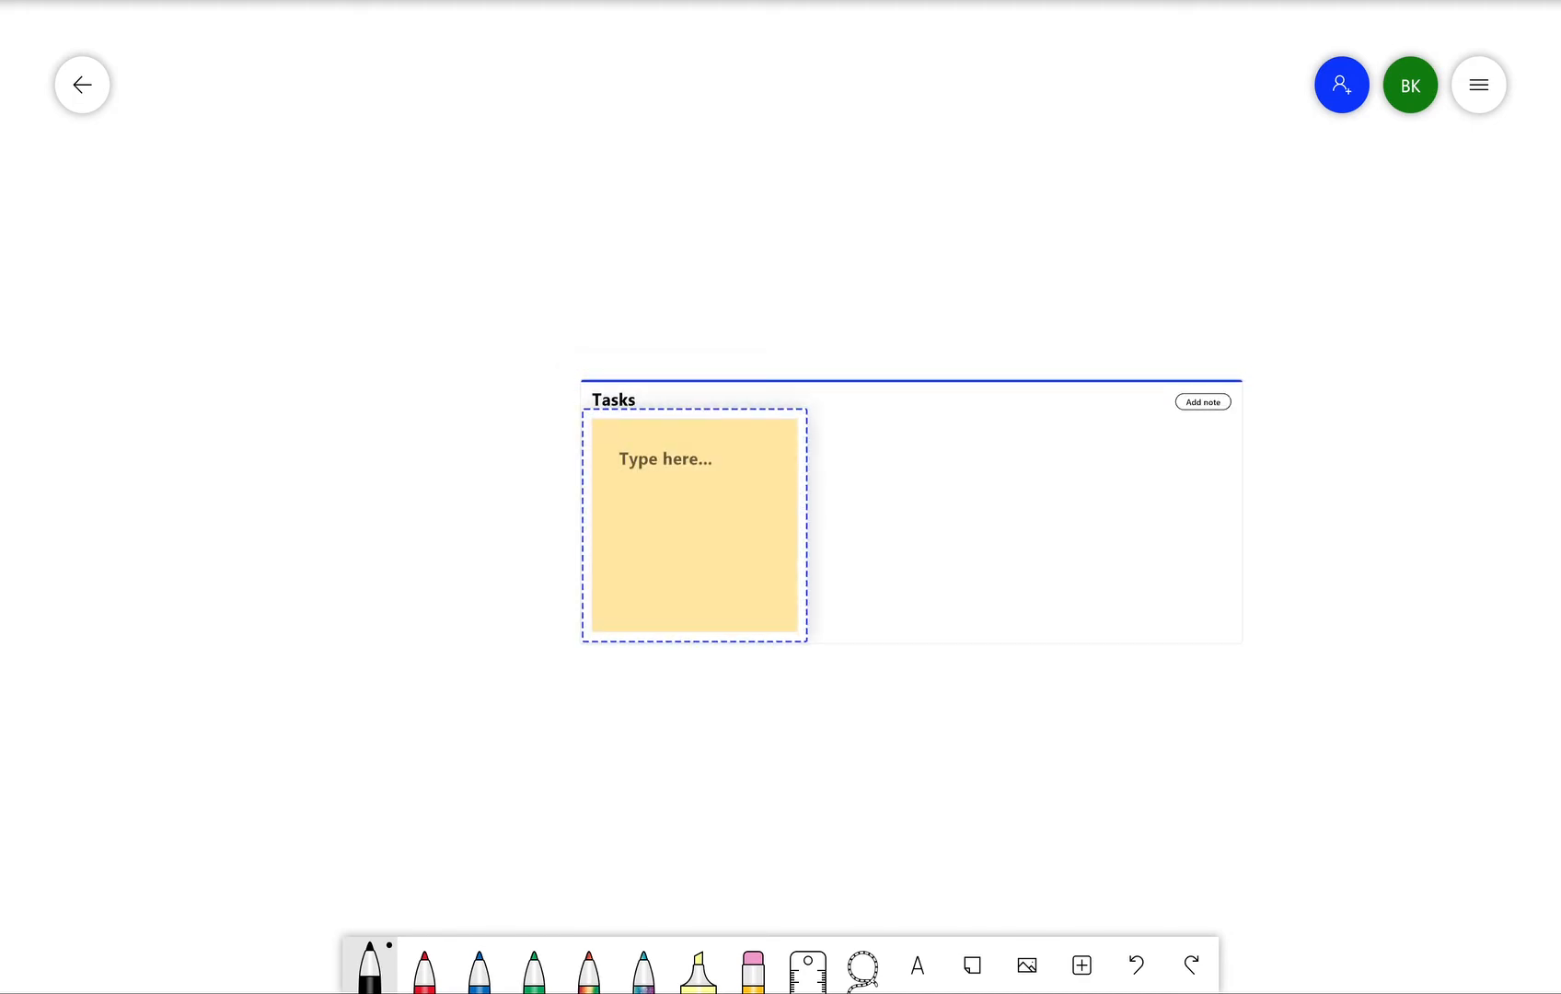
click(1203, 402)
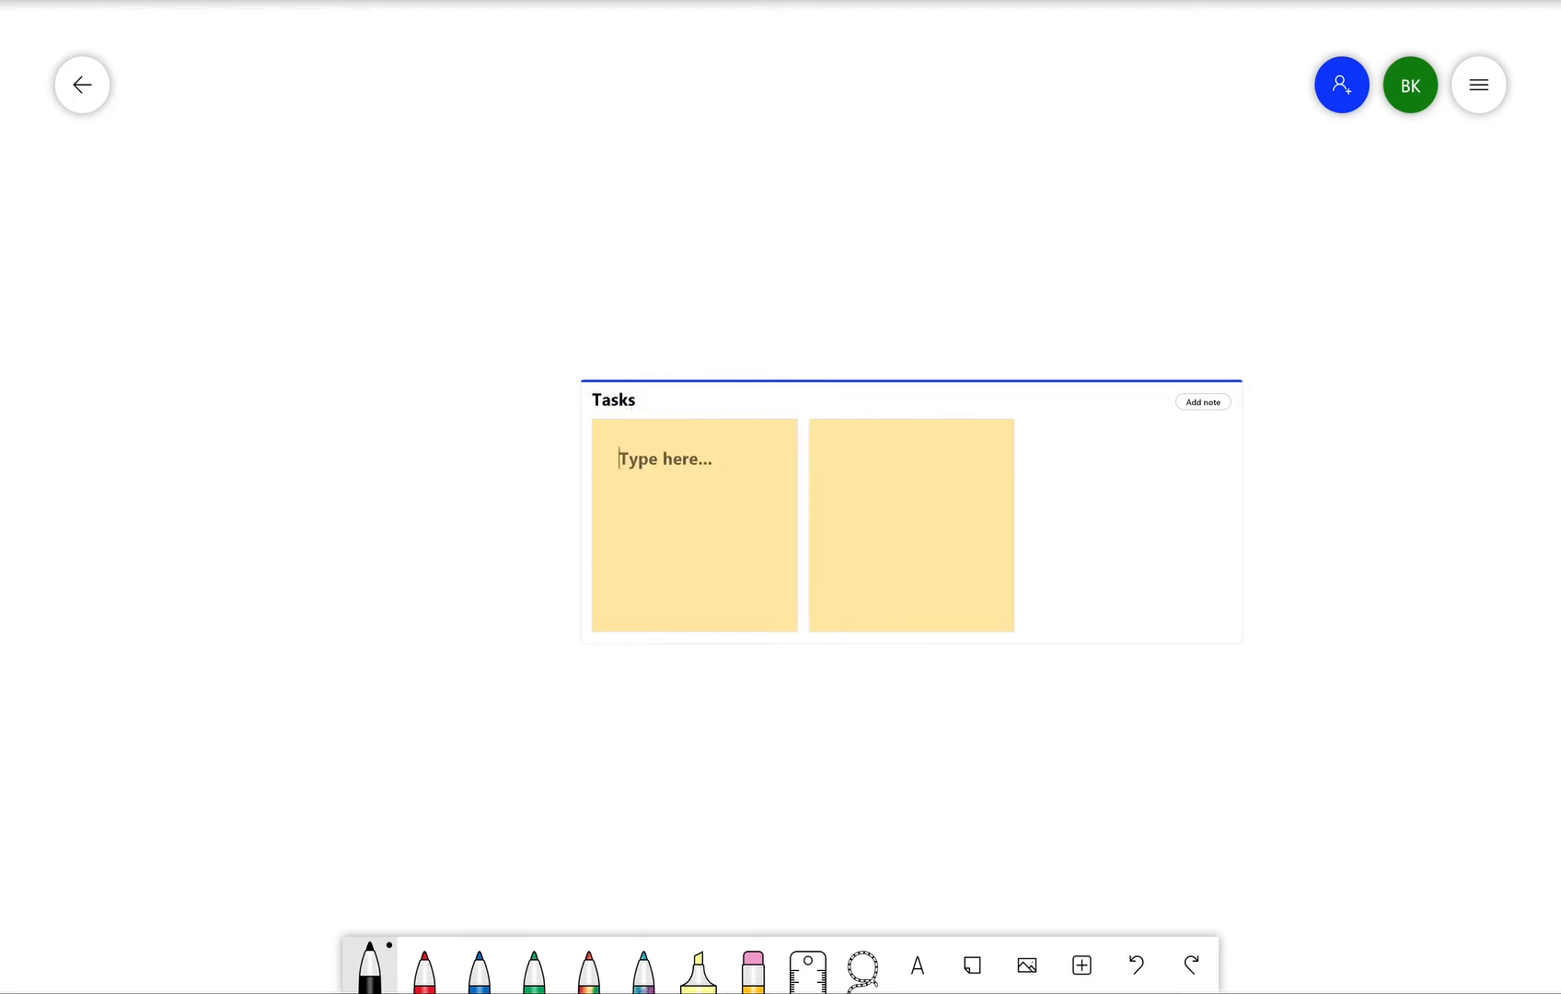
click(1203, 402)
click(1204, 402)
click(1203, 402)
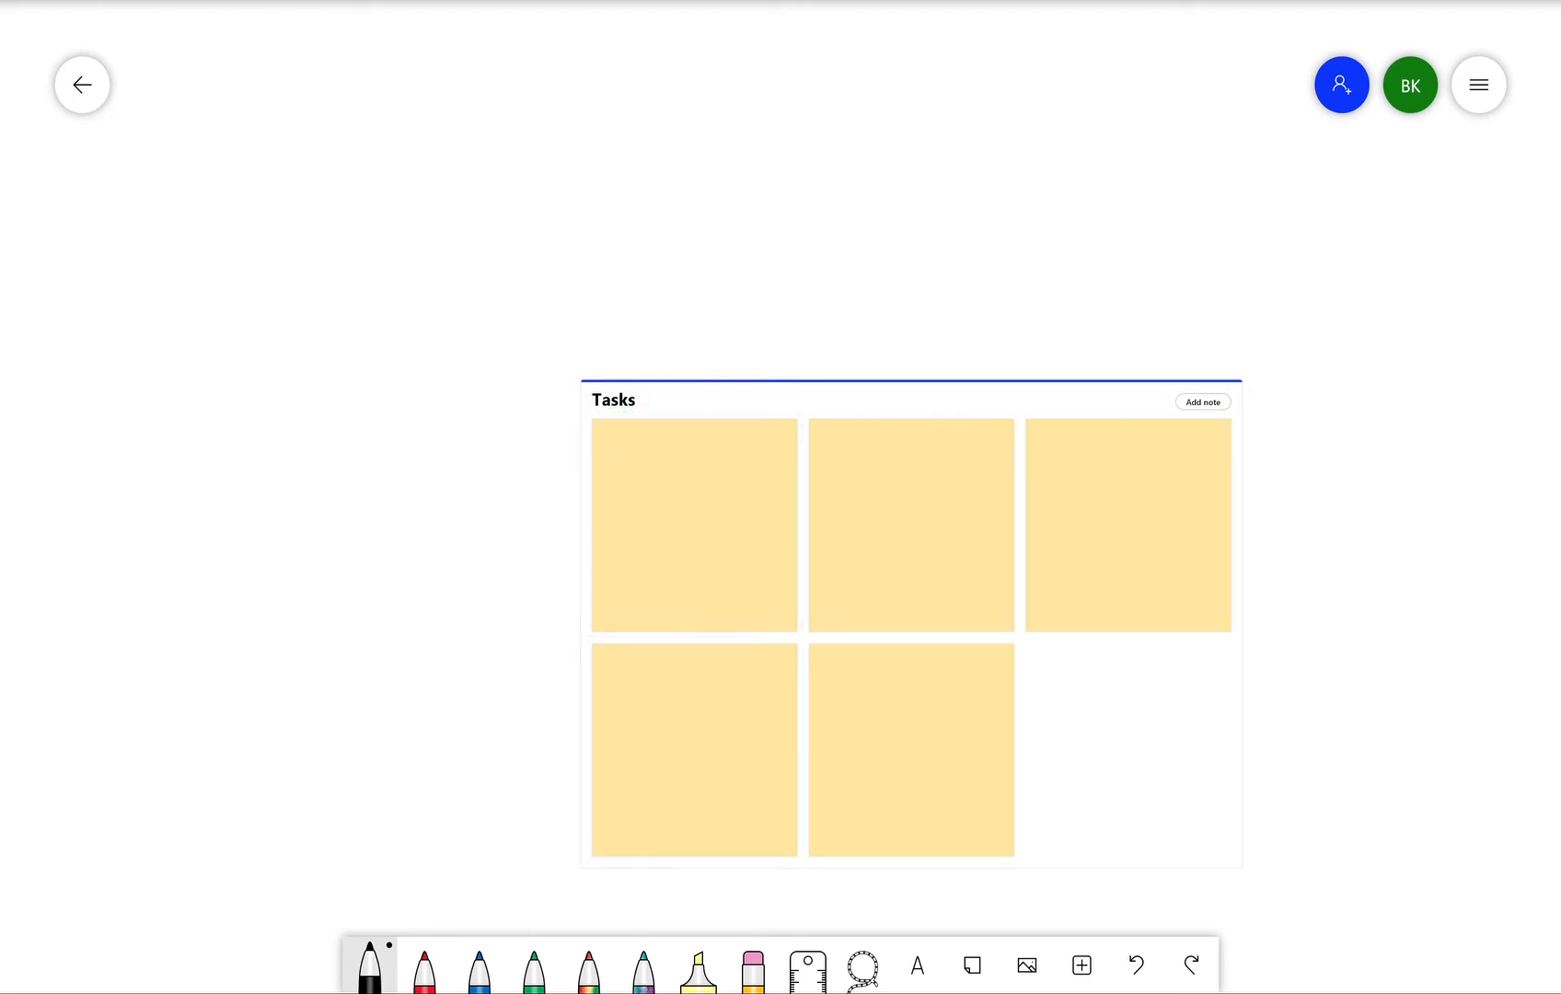
click(1203, 402)
click(1203, 402)
click(1203, 403)
click(1203, 403)
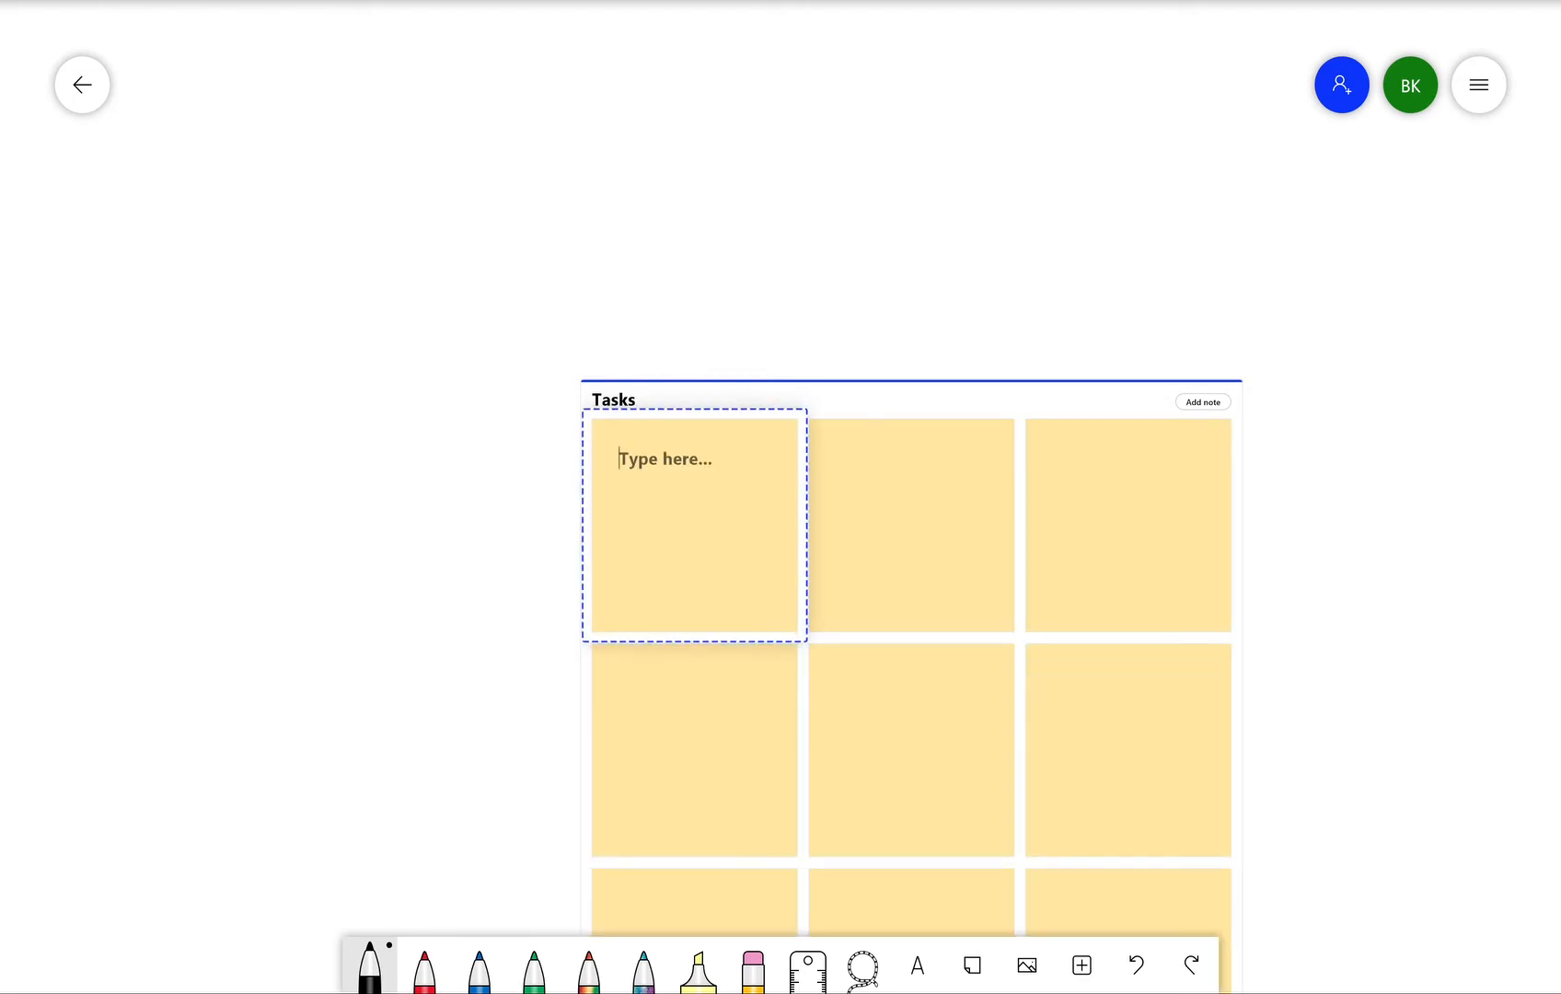
Delete the entire Tasks note grid from the whiteboard
drag(1363, 626, 1316, 411)
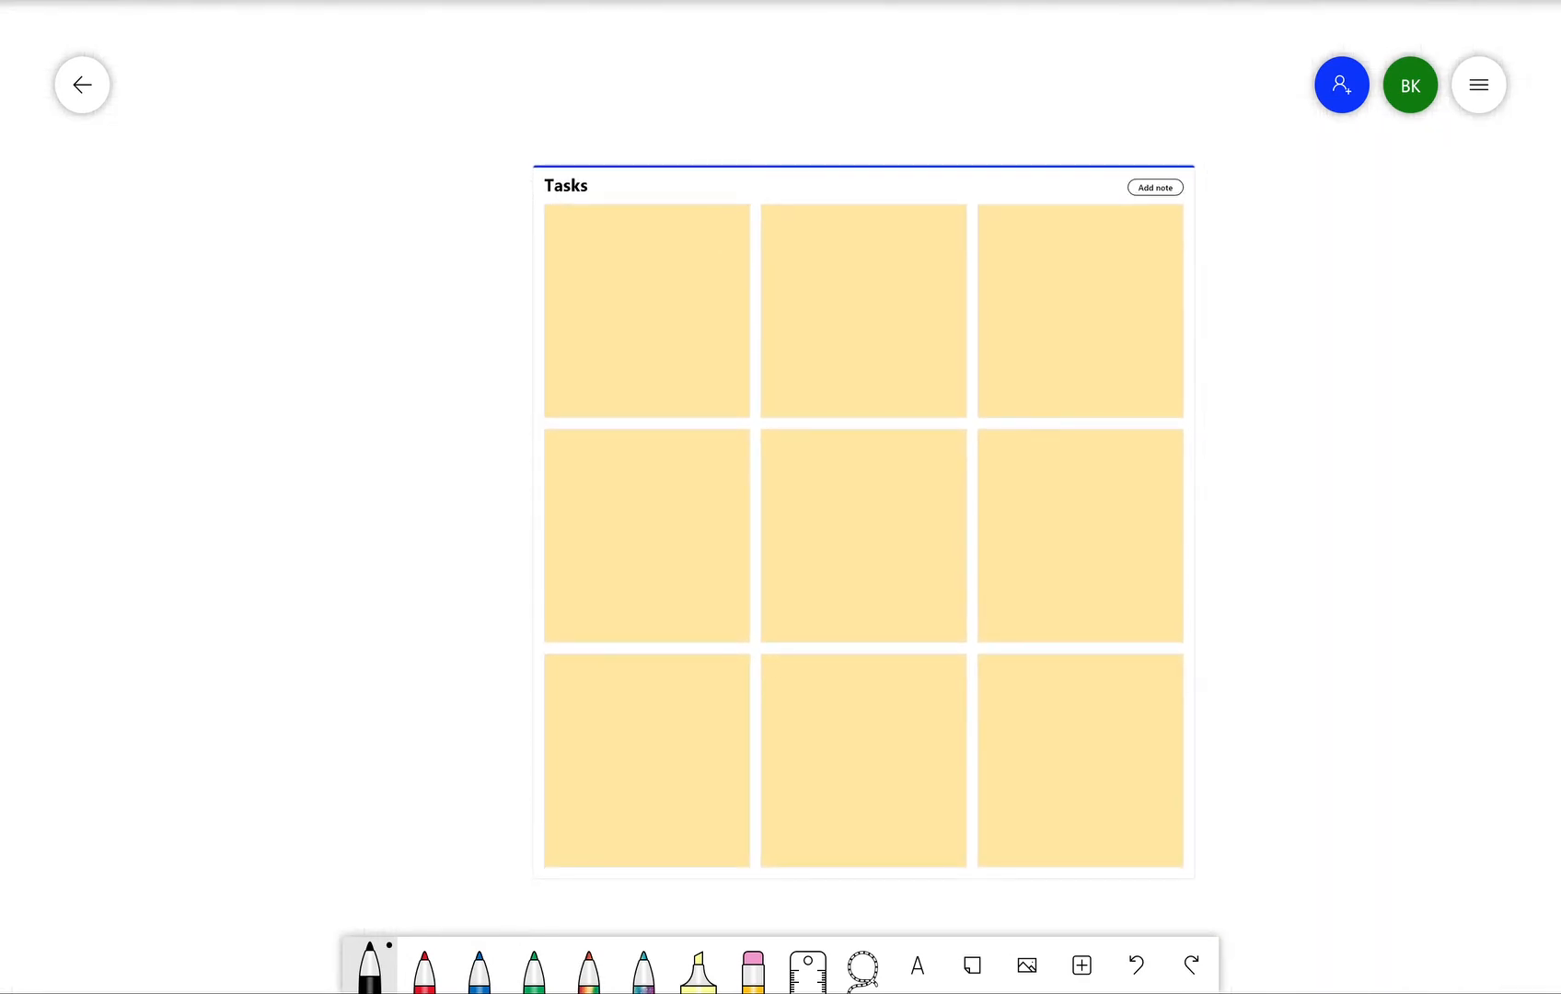
click(958, 186)
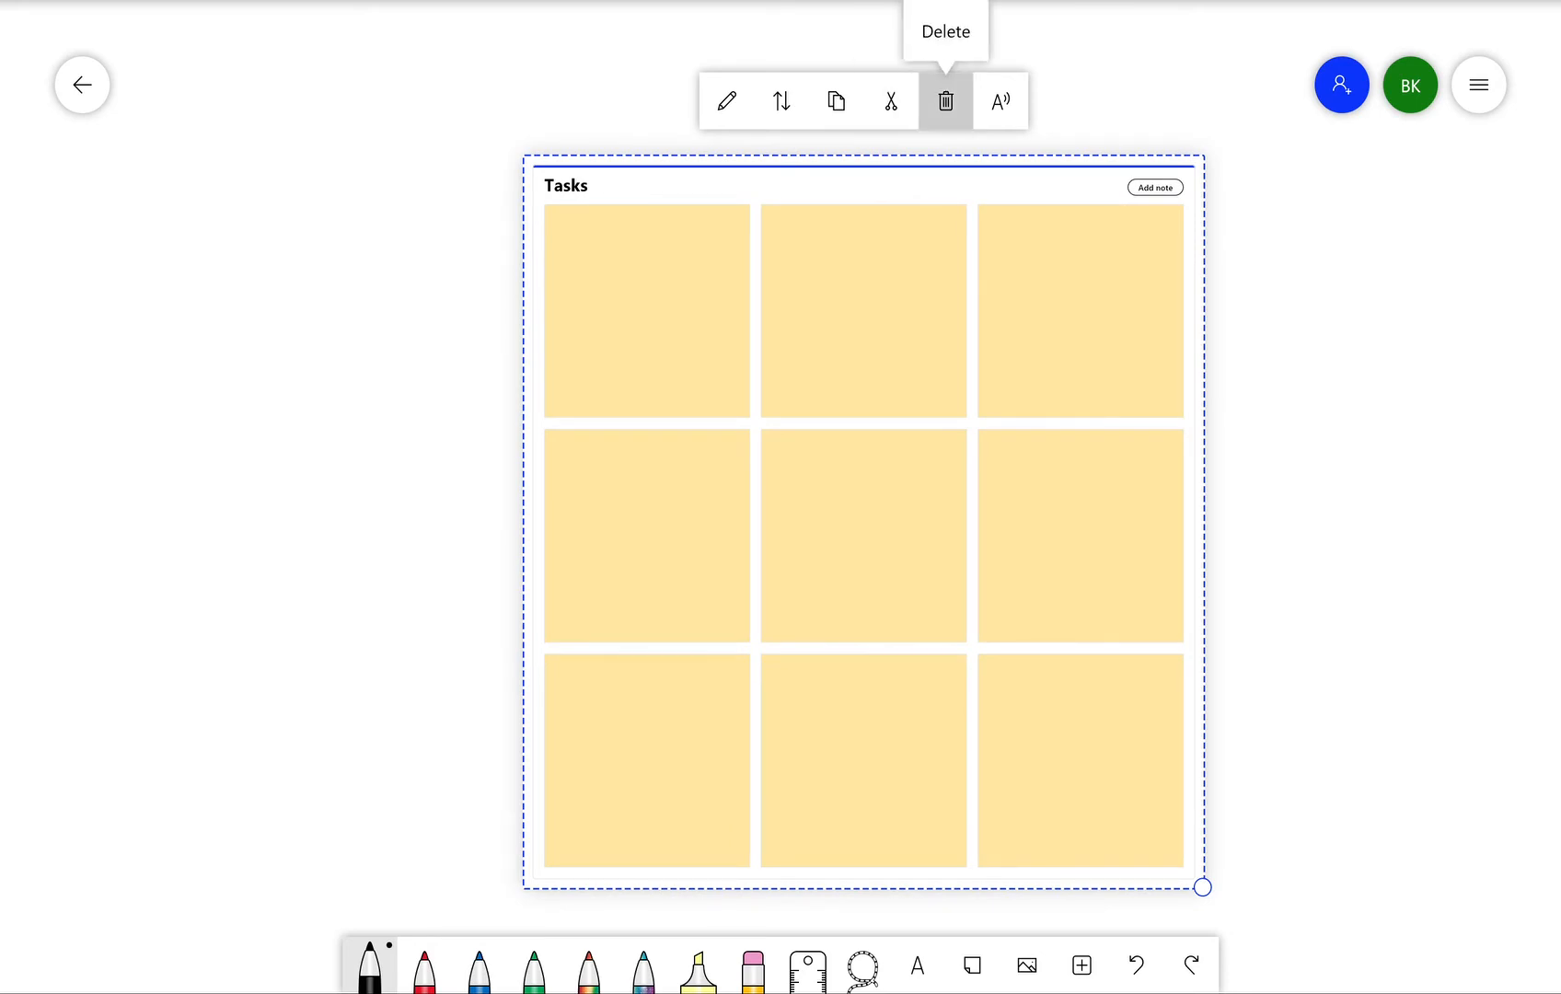
click(945, 100)
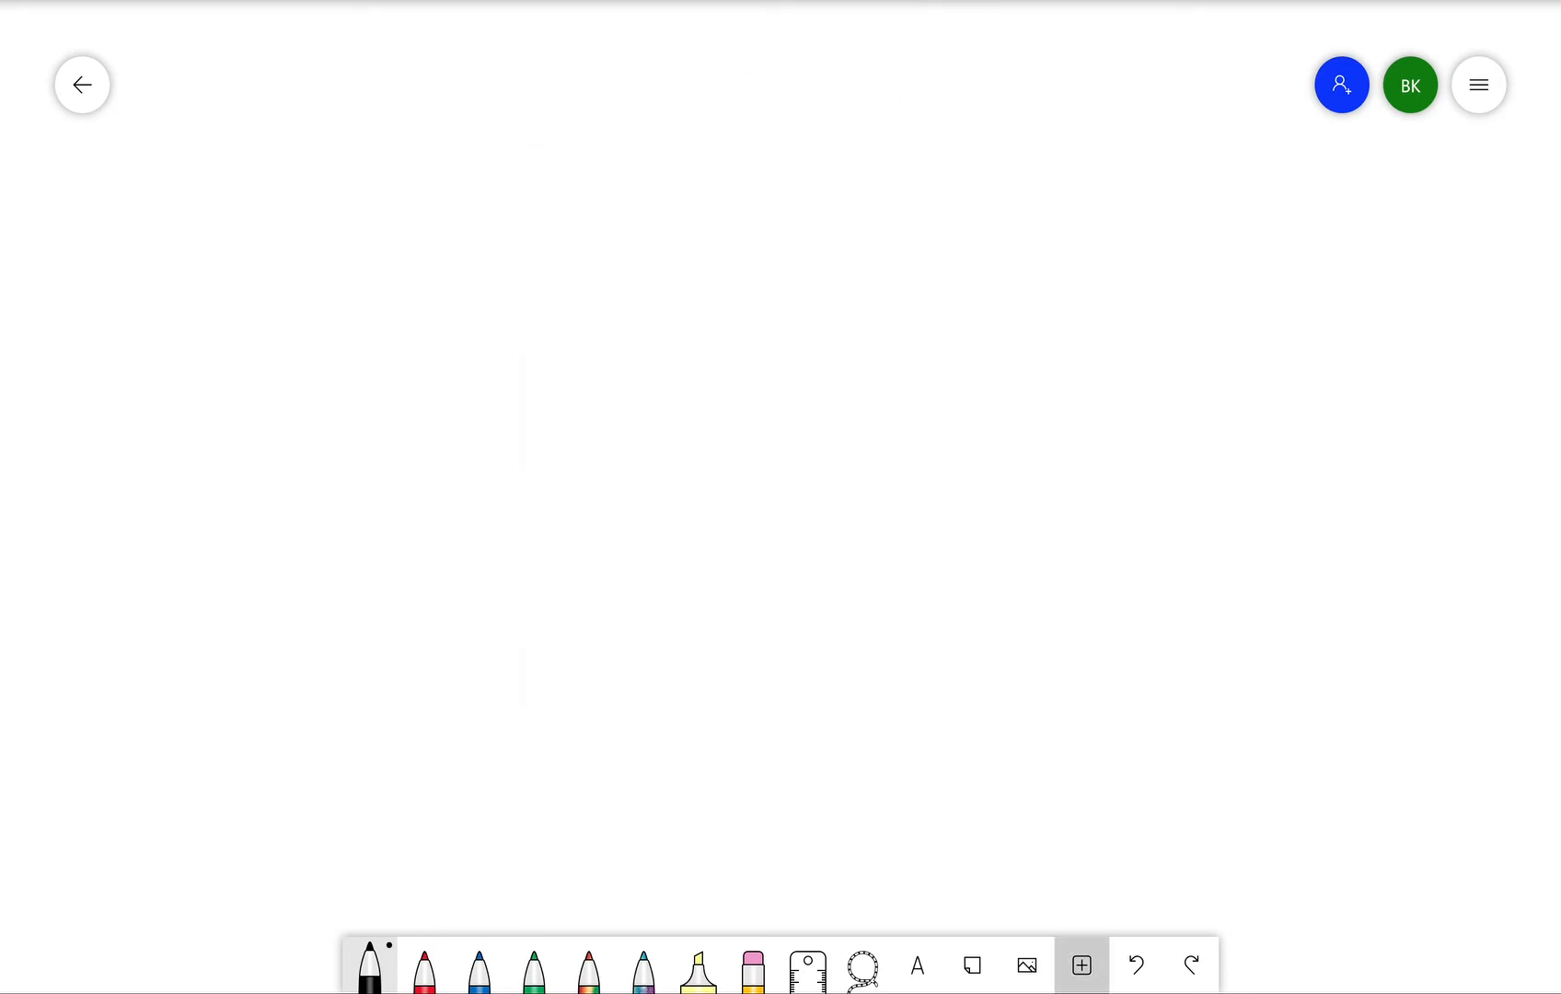
Insert a List (Preview) on the whiteboard and enter "Buy items" as its first task
click(1081, 965)
click(1158, 625)
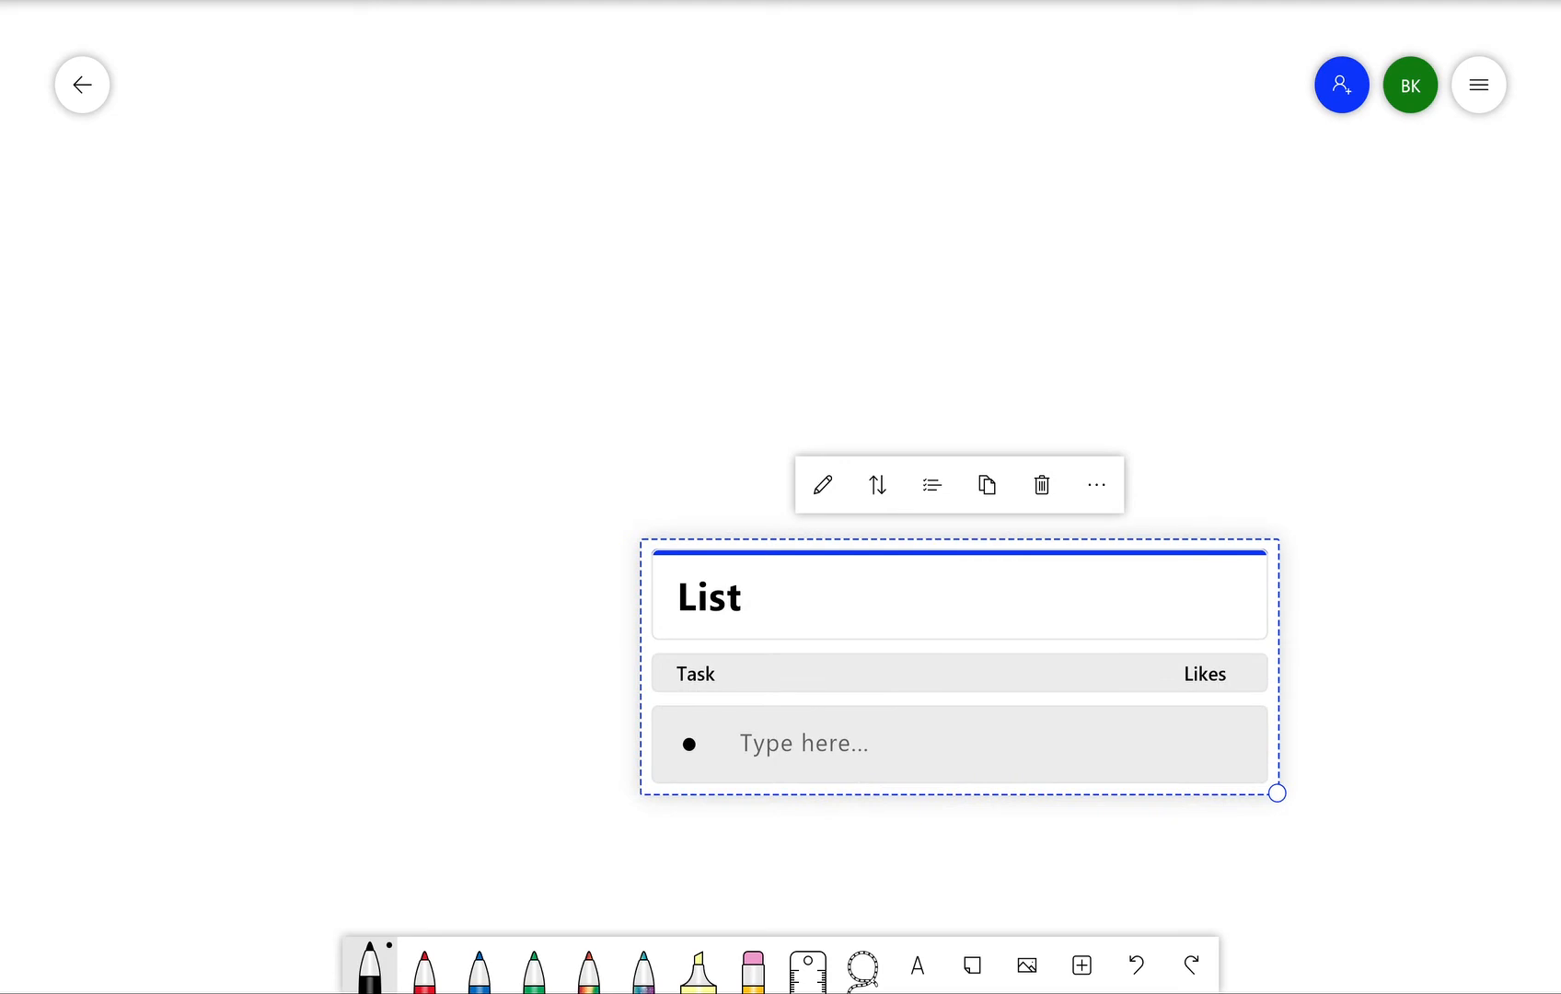
click(804, 743)
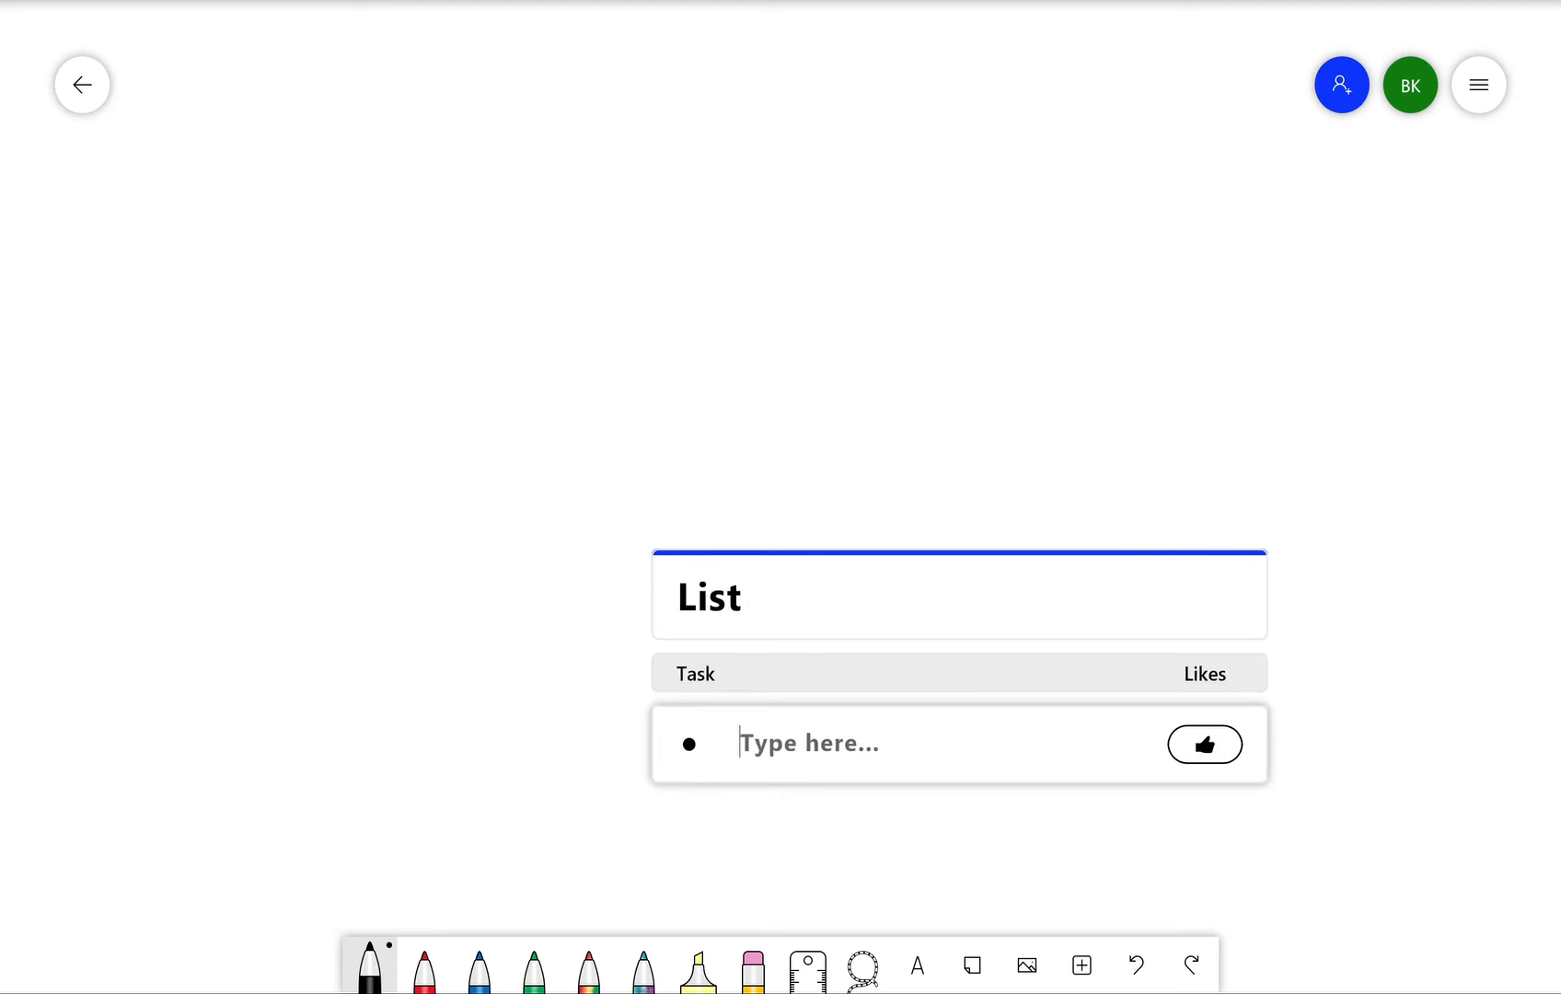
text(But)
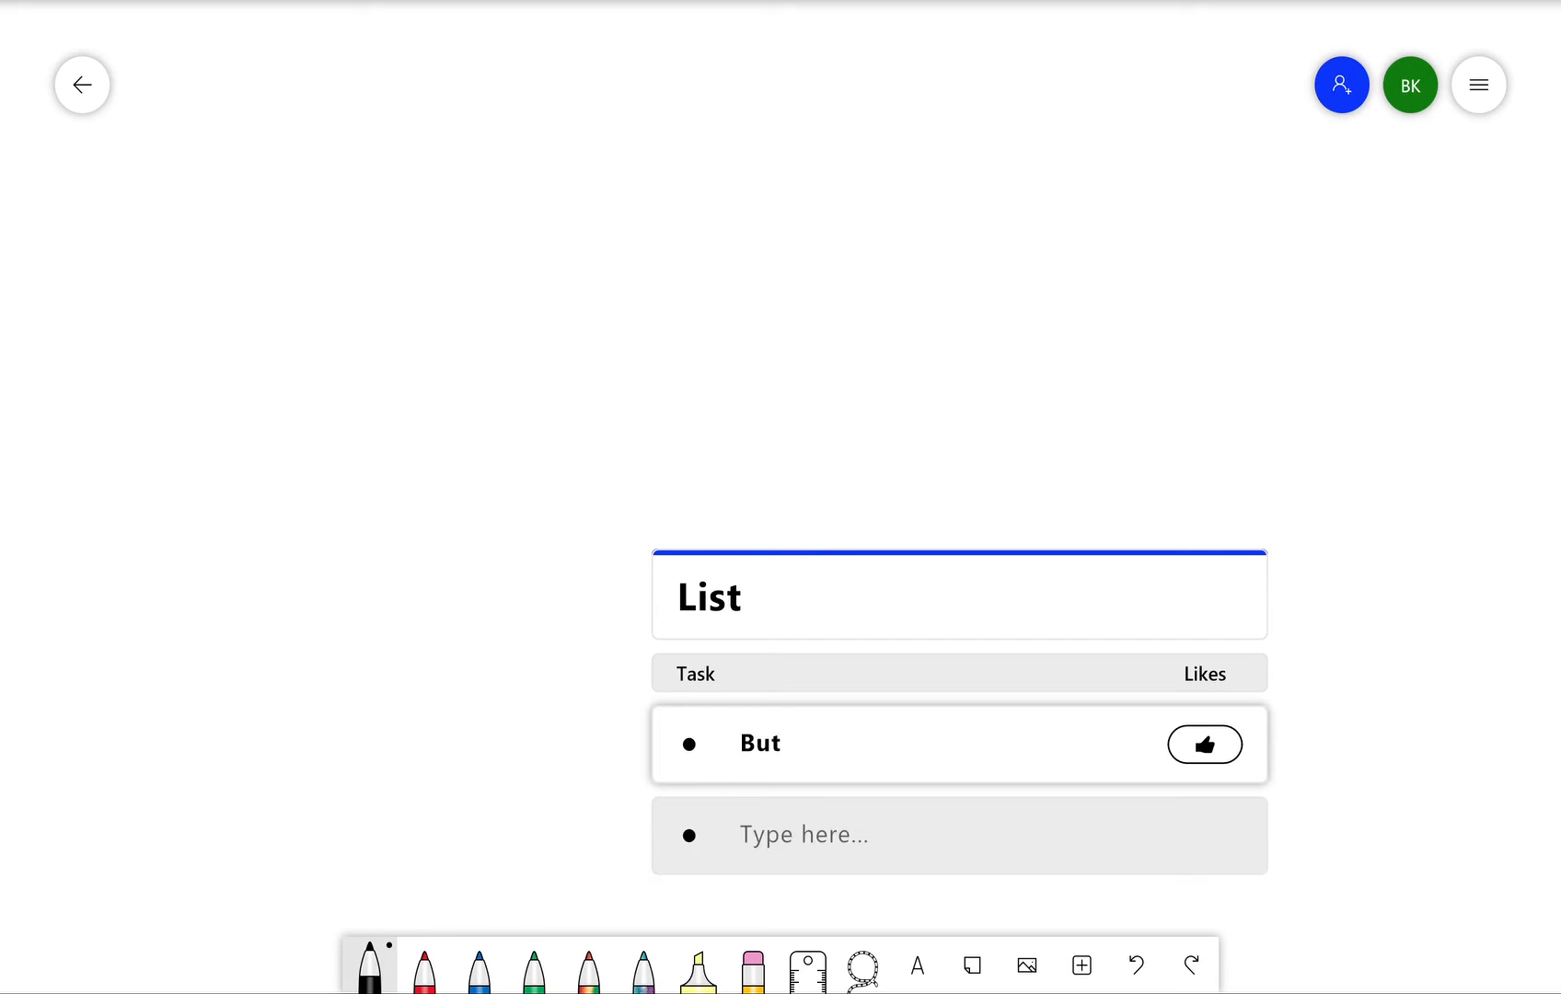
key(BackSpace)
text(y items)
Add a like to the "Buy items" task and remove it again
click(1205, 745)
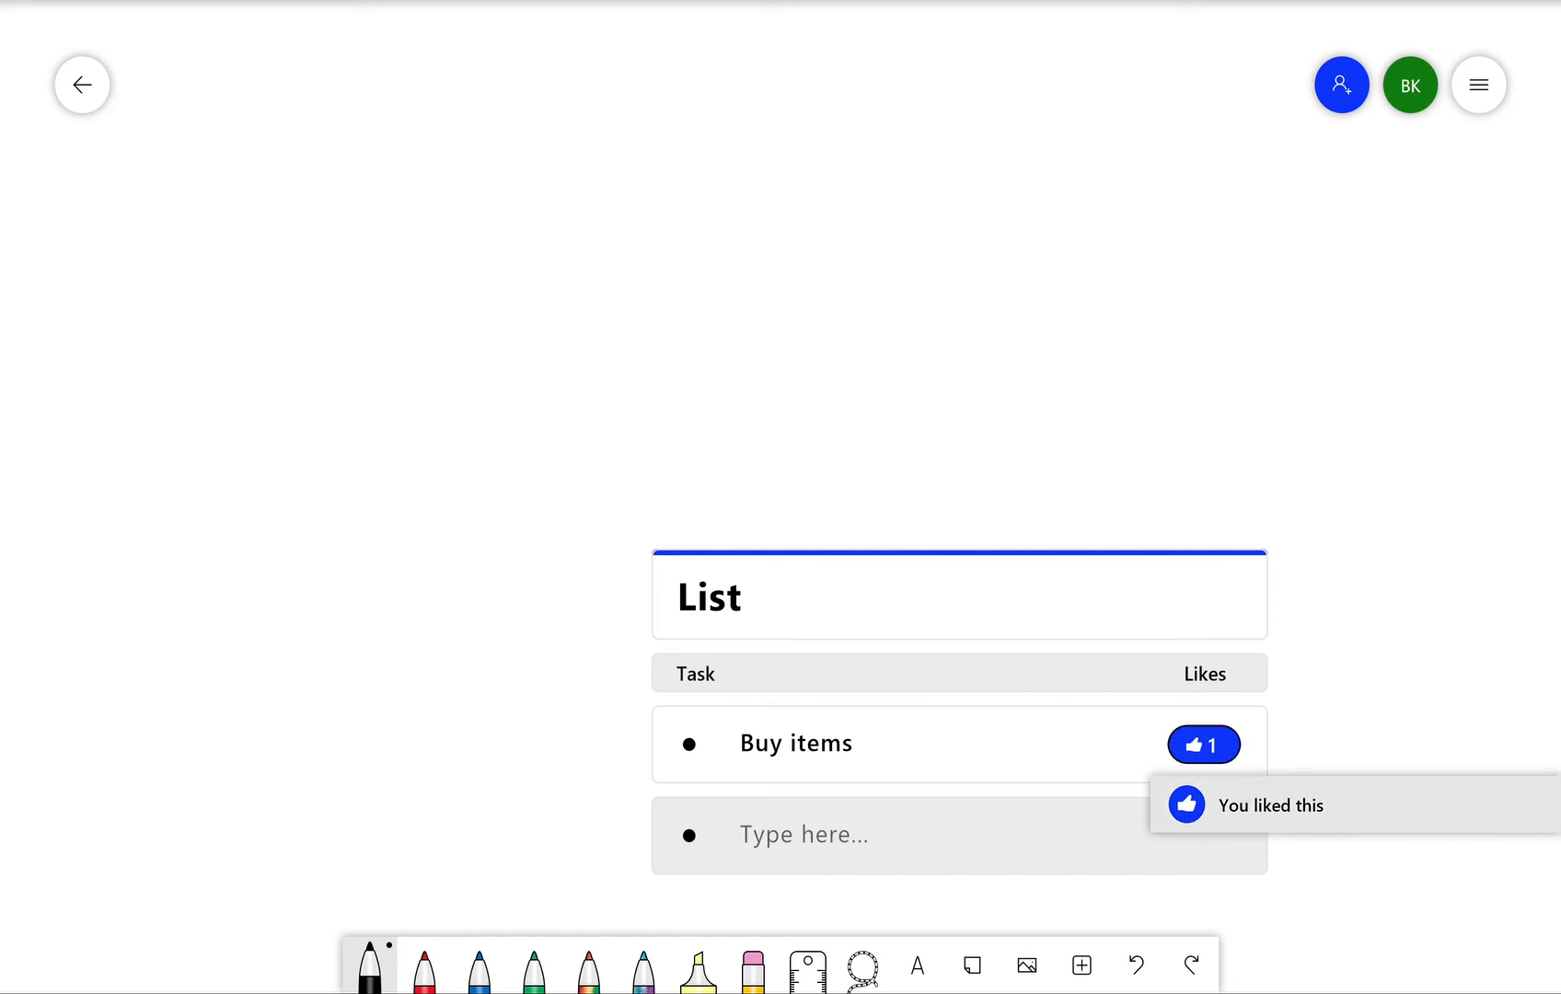
click(959, 745)
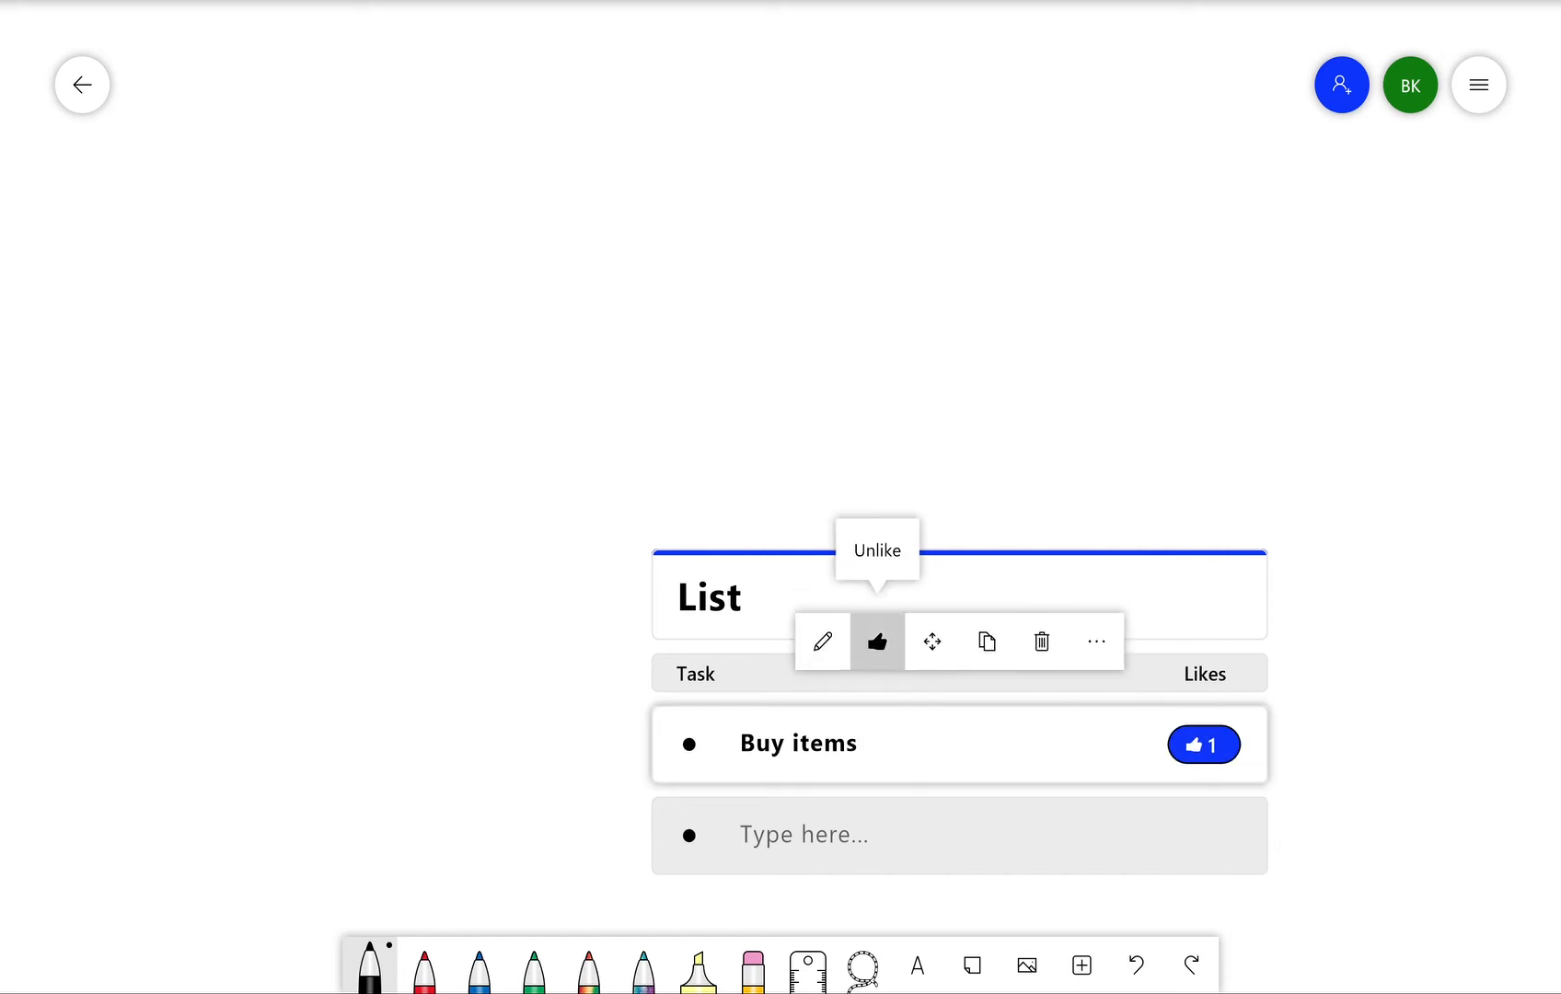
click(877, 642)
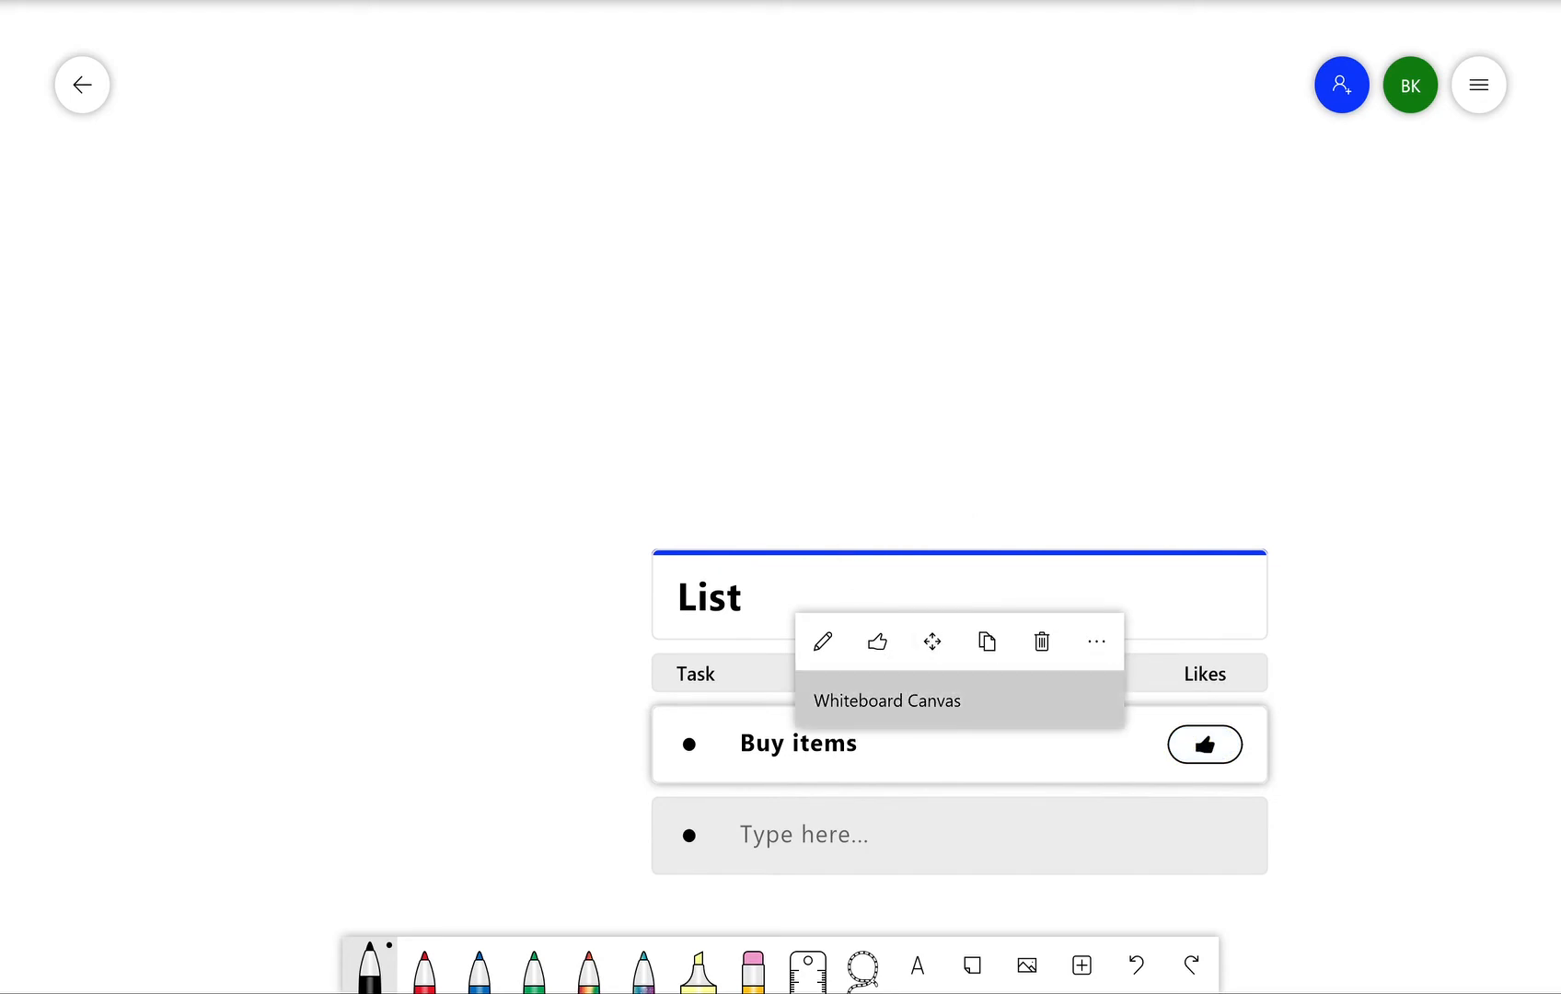
Move the "Buy items" task out to the Whiteboard Canvas and give its note a light blue background
click(926, 700)
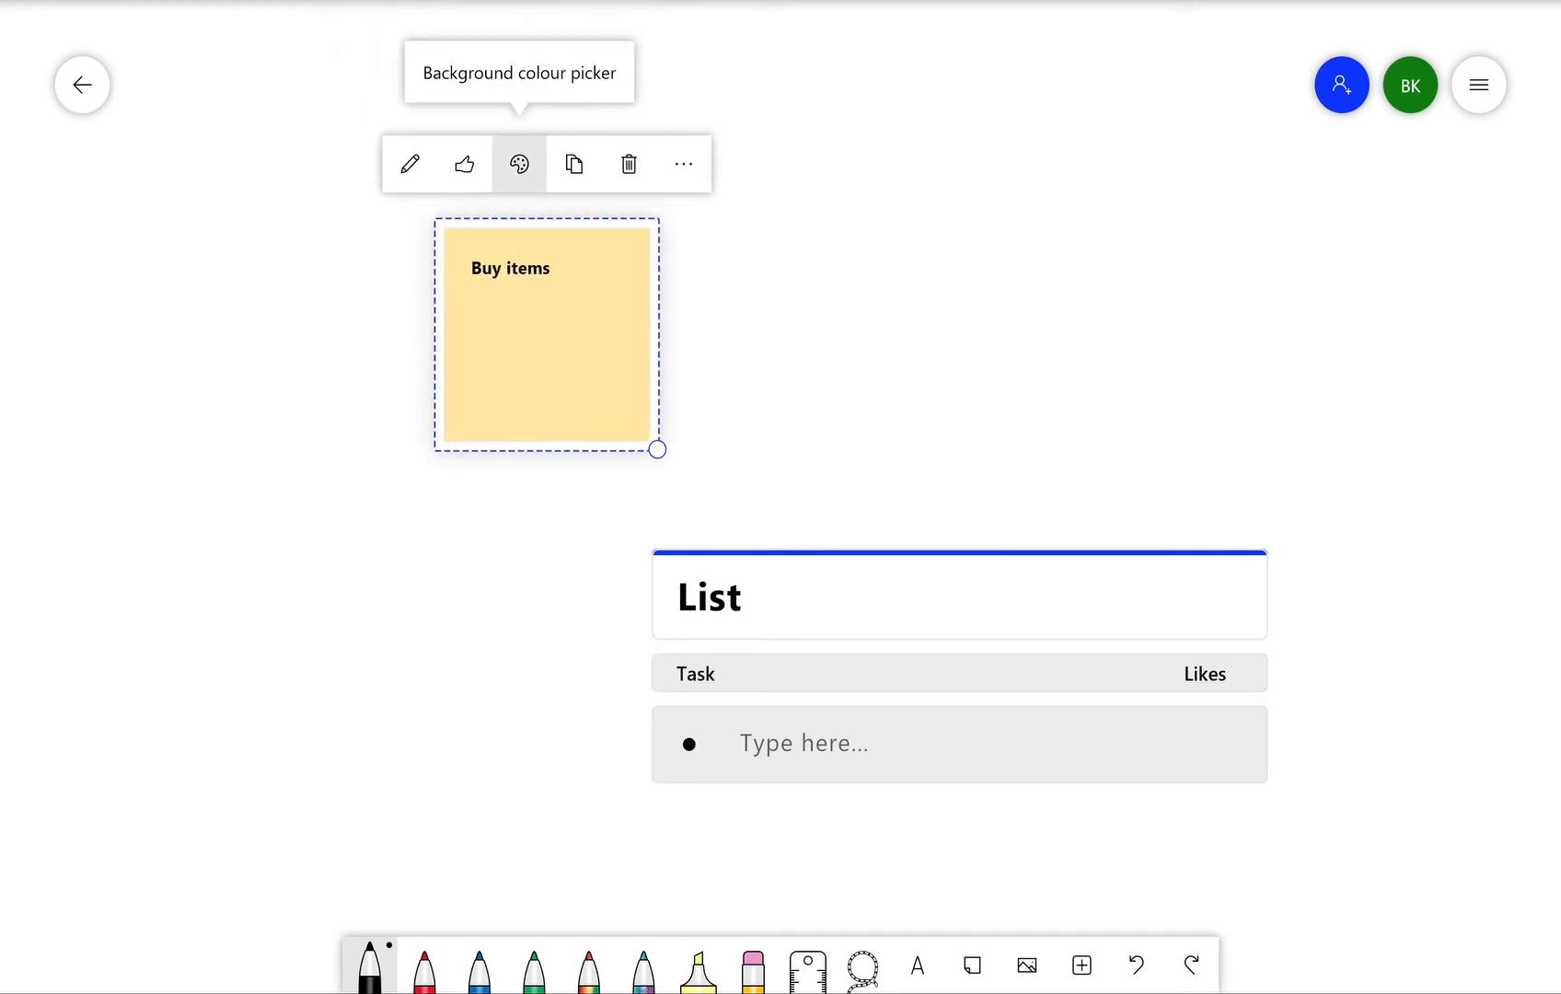
click(519, 164)
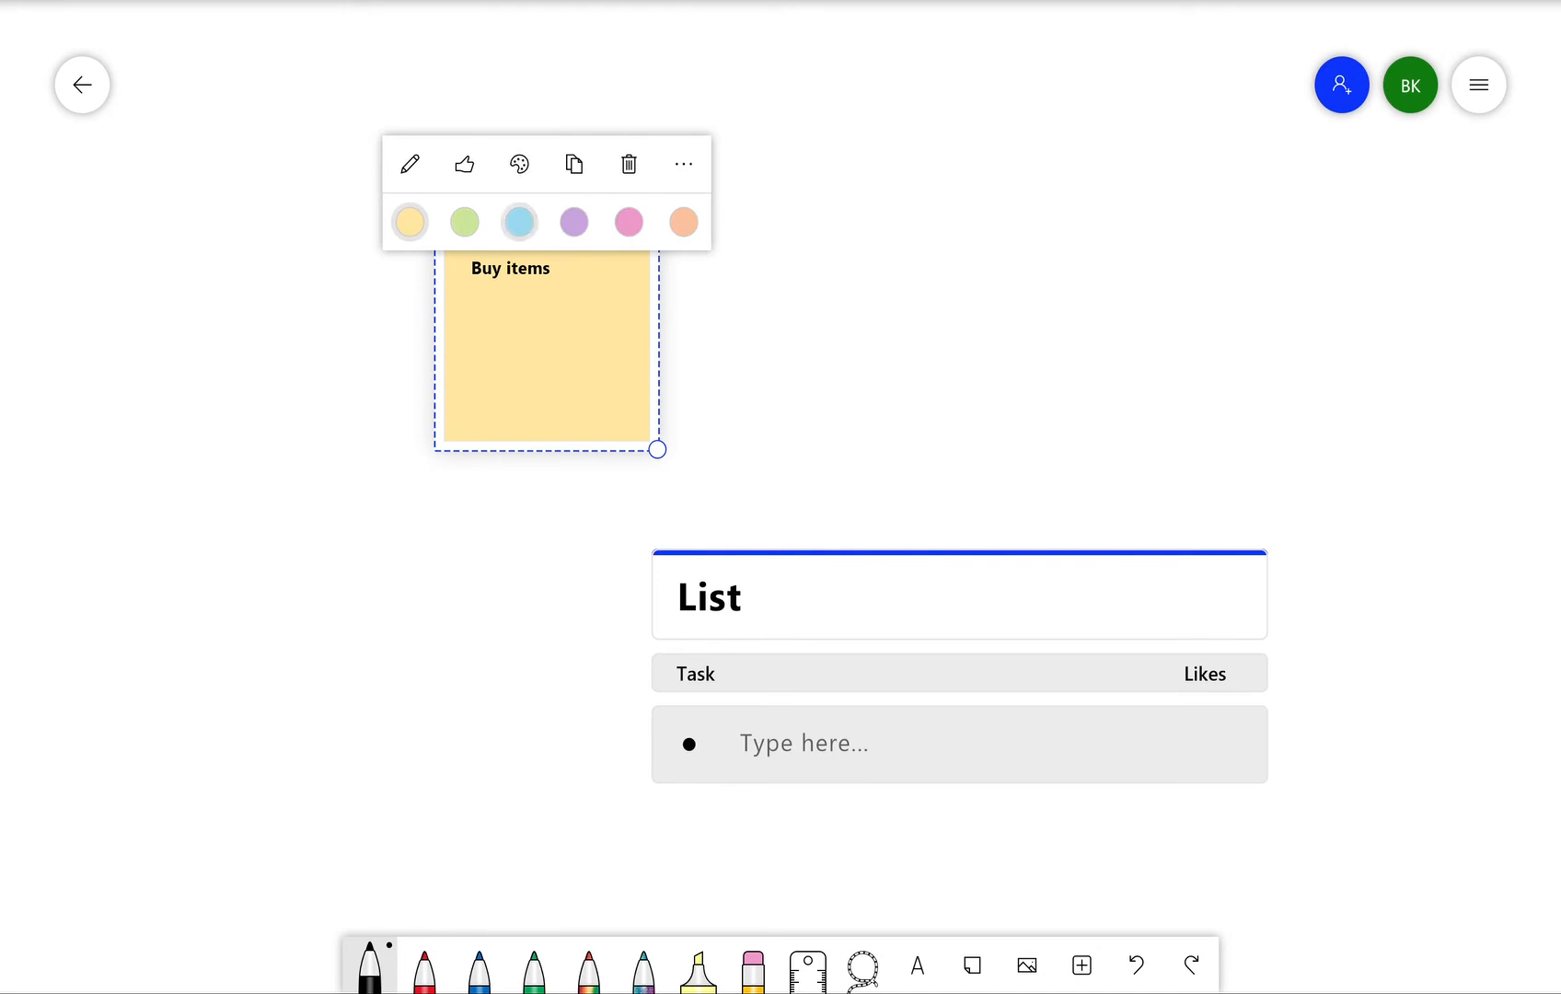
click(519, 222)
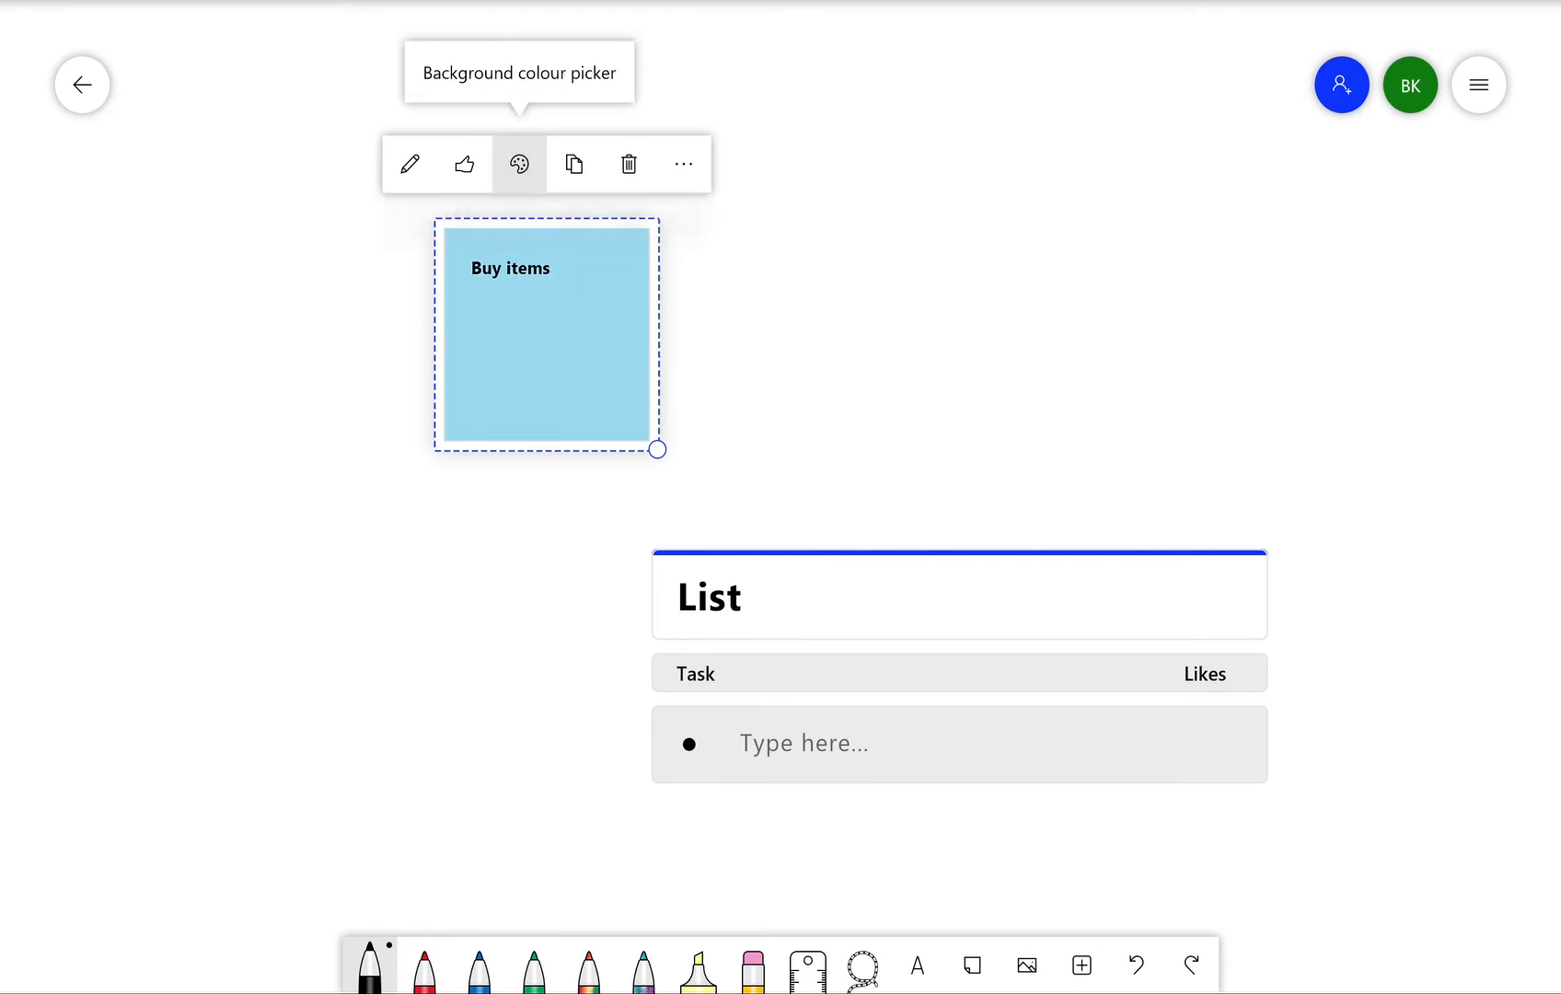
Set the "Buy items" note's background to yellow and delete the note from the canvas
click(519, 164)
click(409, 221)
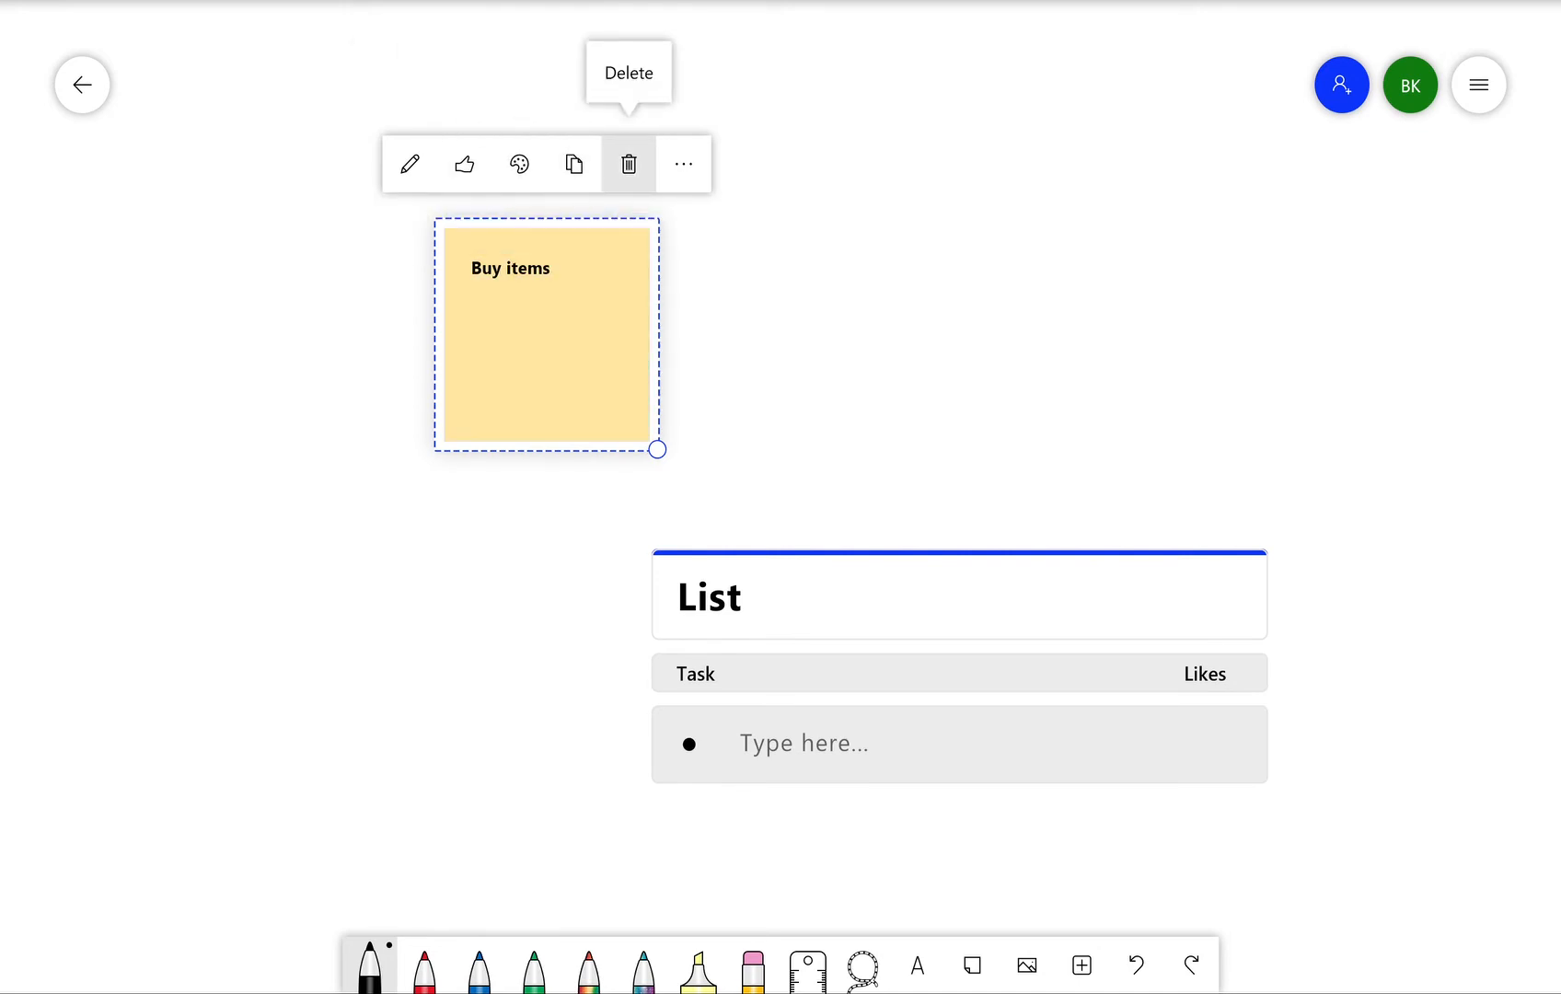
click(629, 164)
Change the bulleted list to a check list and enter "pen" as its first task
click(960, 598)
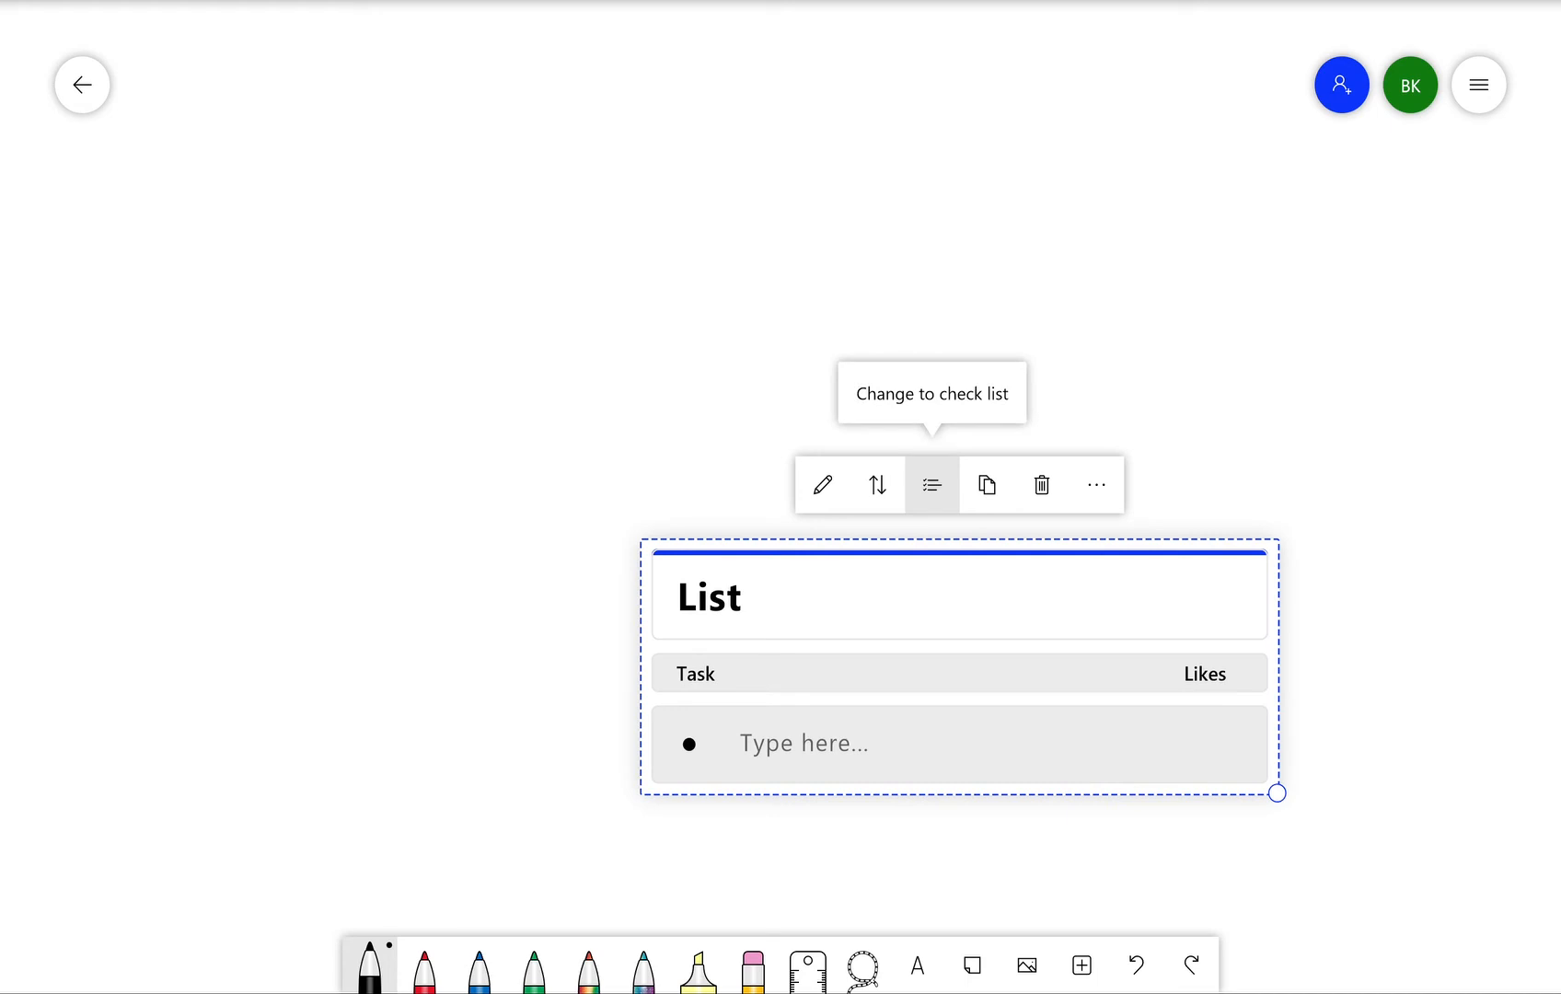
click(932, 484)
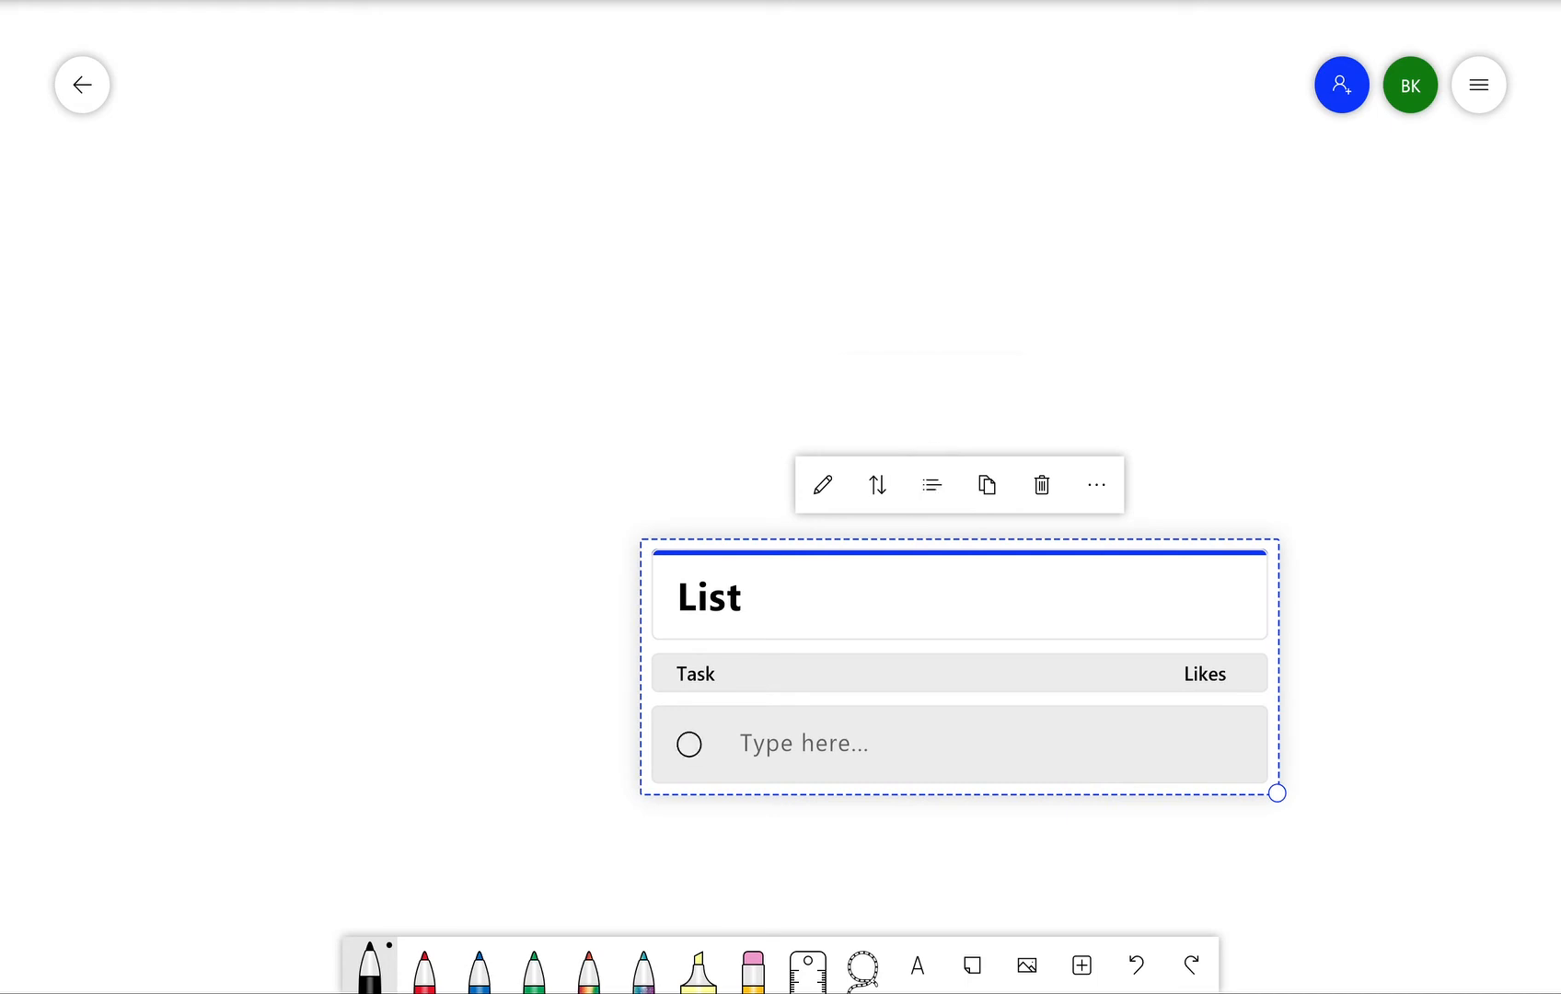
click(805, 744)
text(pe)
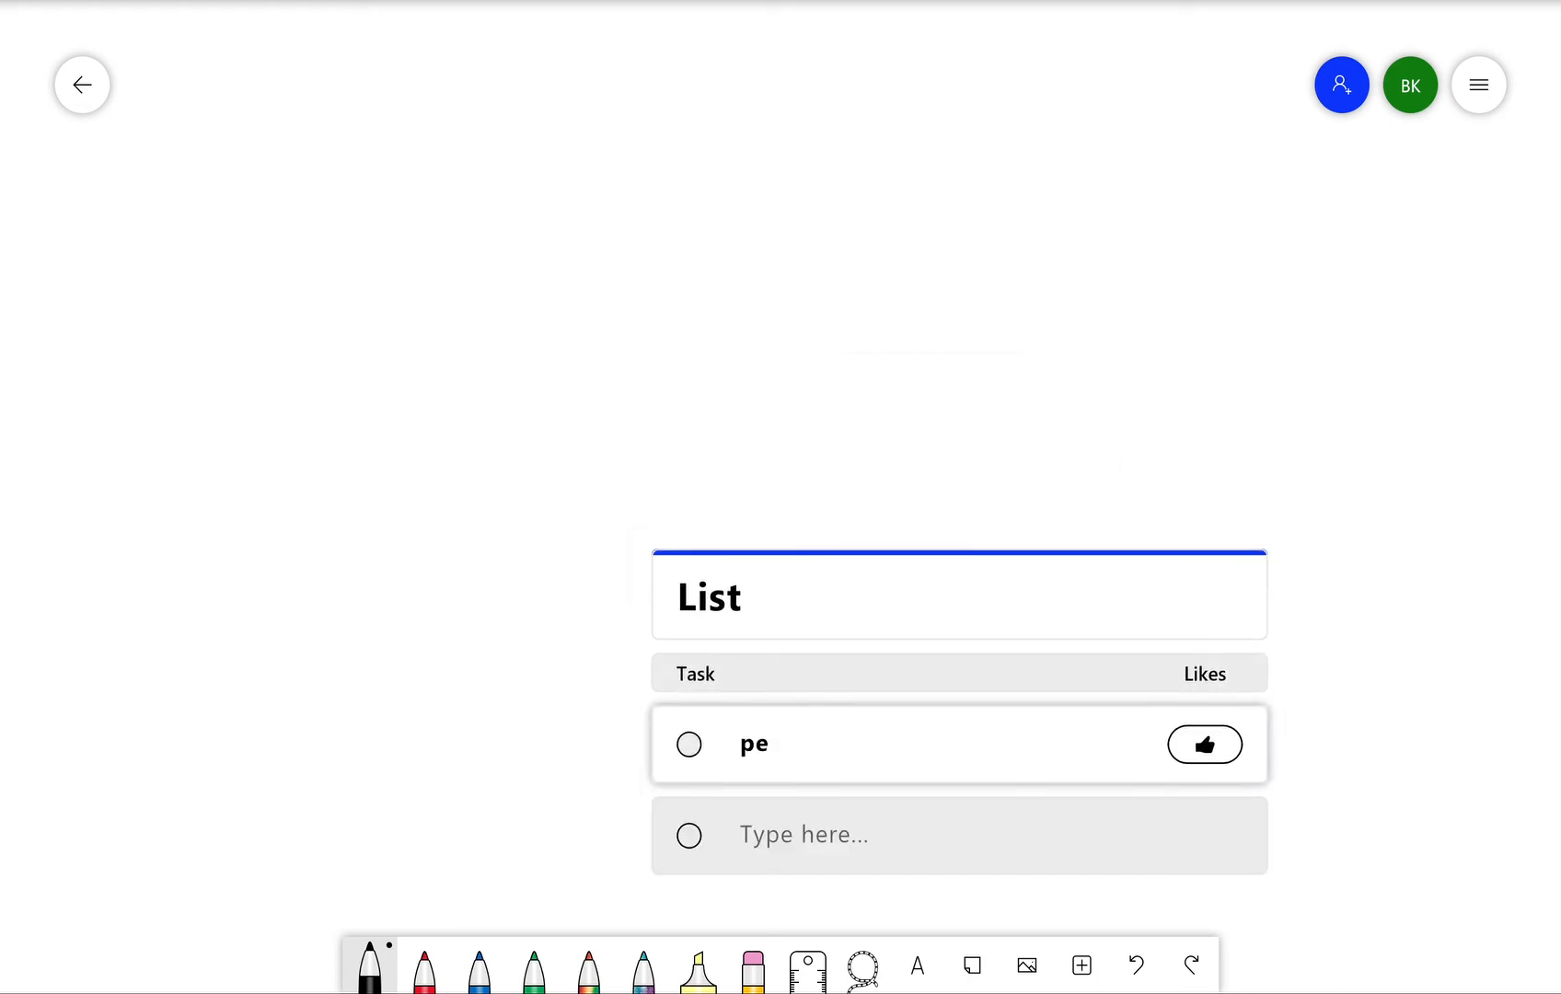
text(n)
Mark the "pen" task complete and incomplete again, and delete the whole list
click(689, 745)
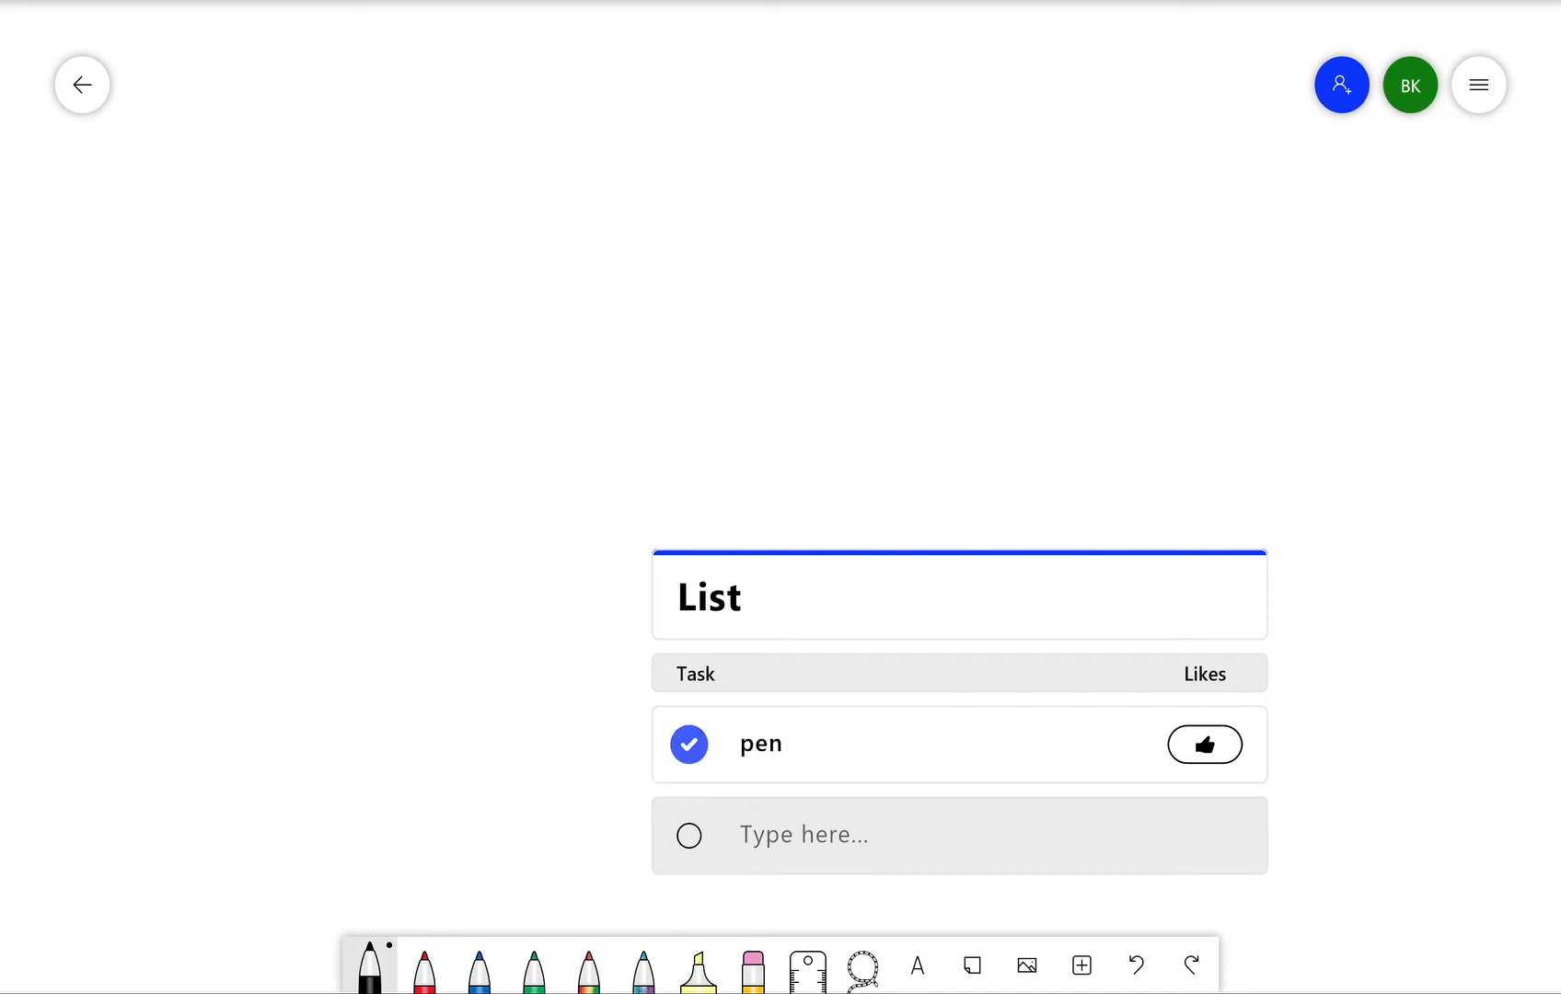
click(689, 745)
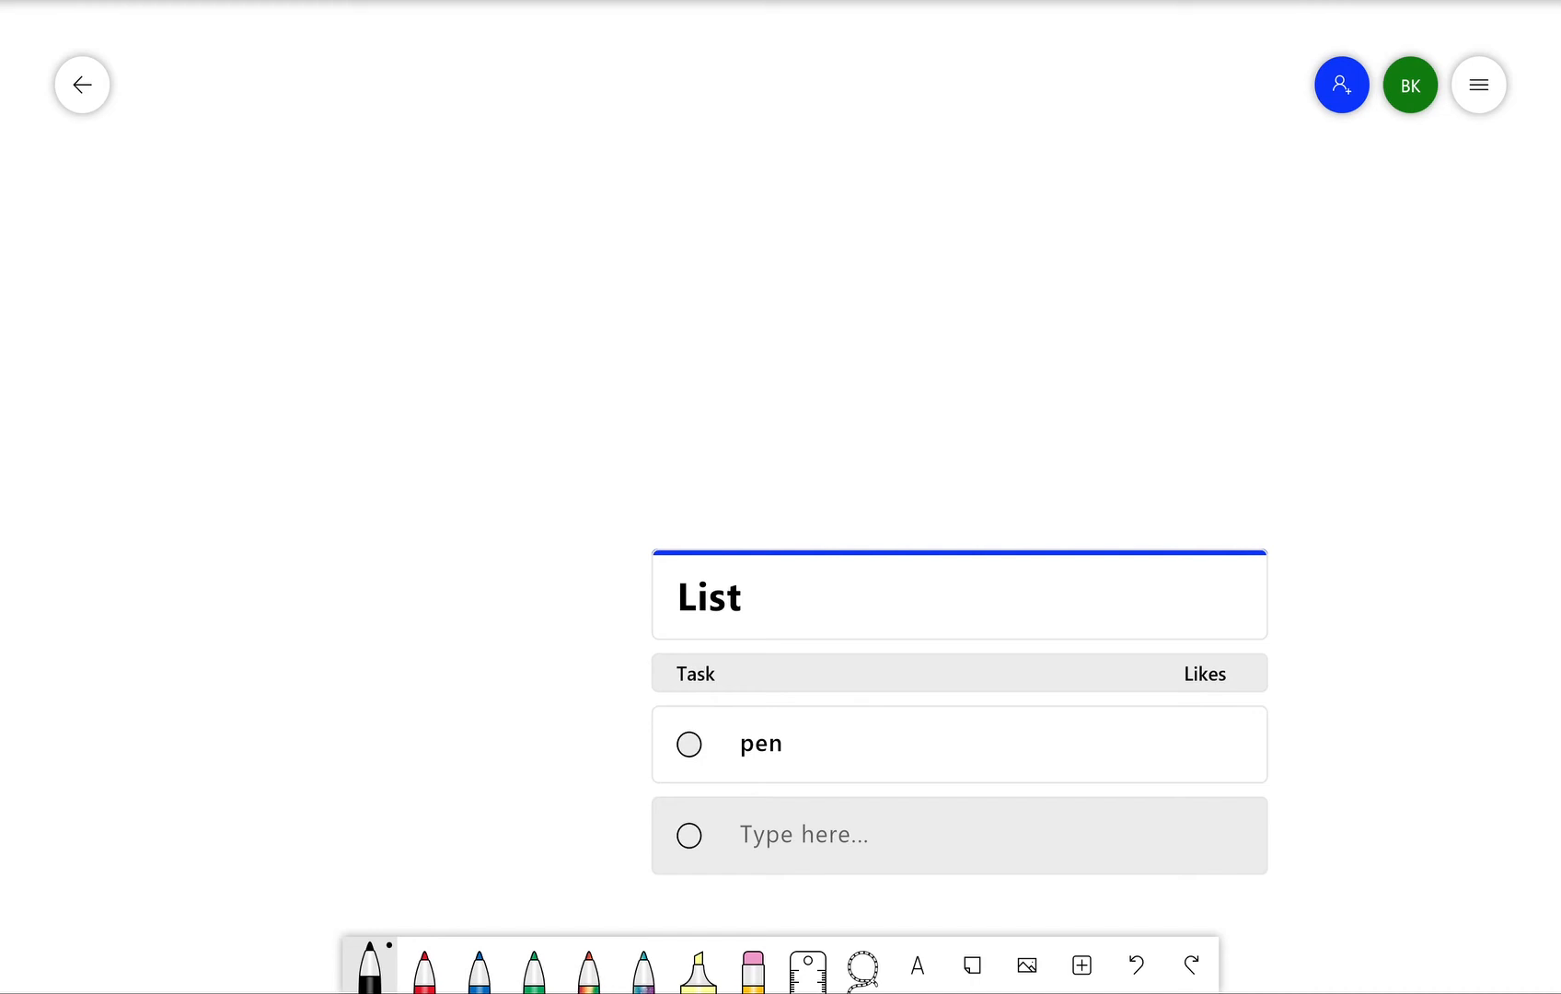
click(960, 674)
click(1042, 485)
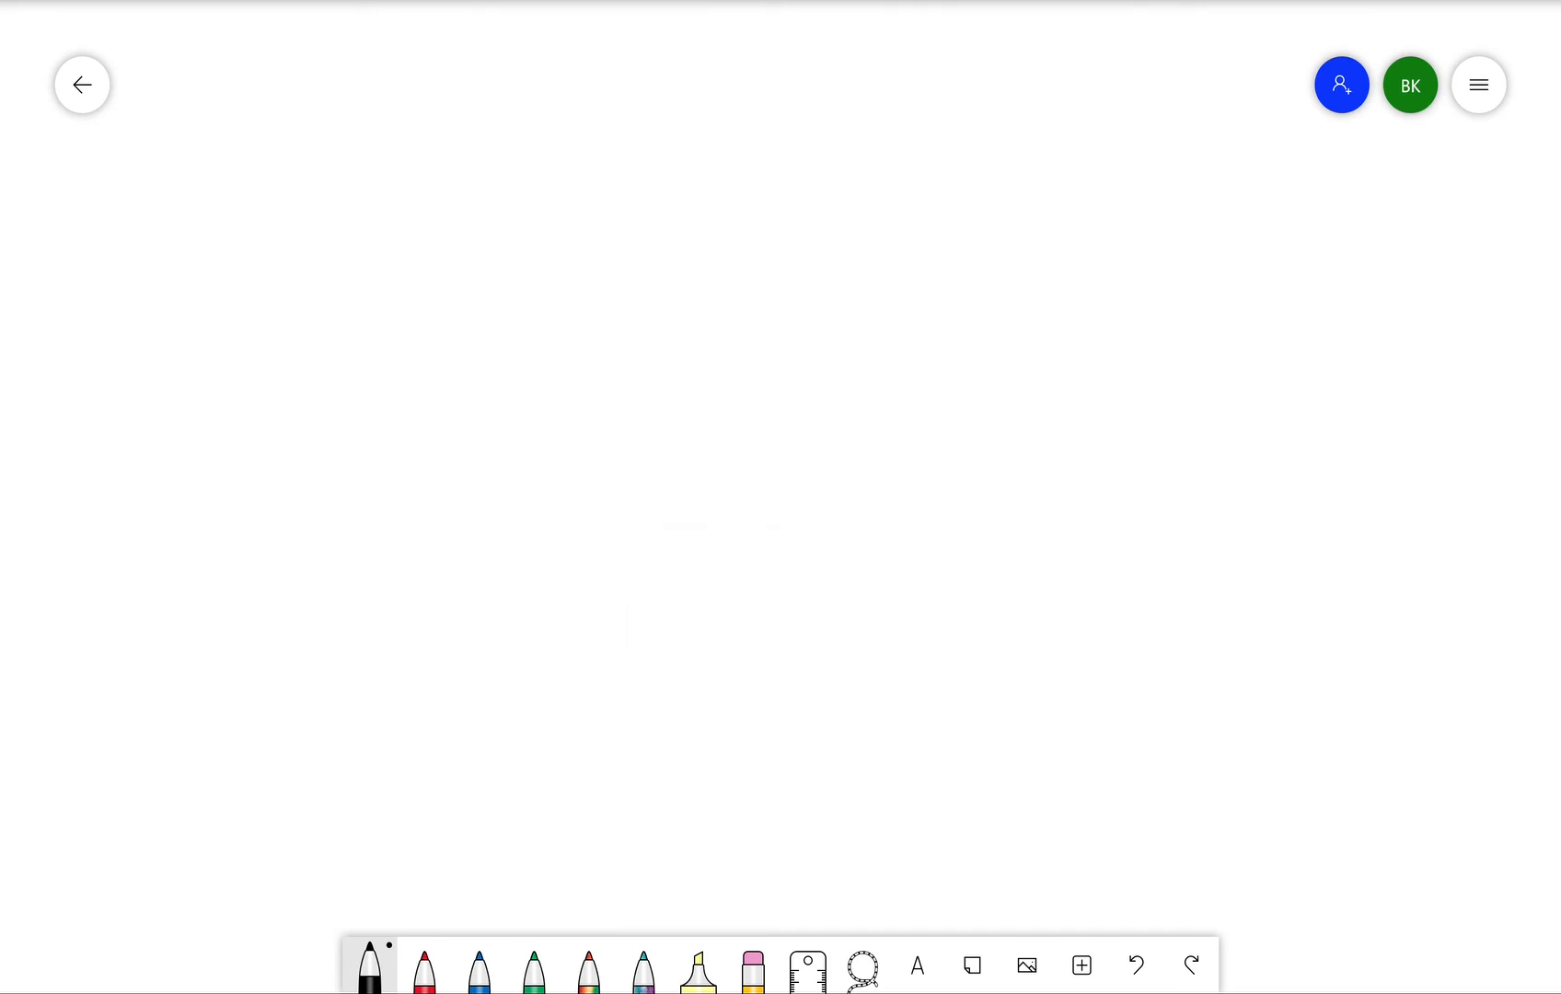
Insert a Follow ups list (Preview) and open its first task row for text entry
click(1082, 965)
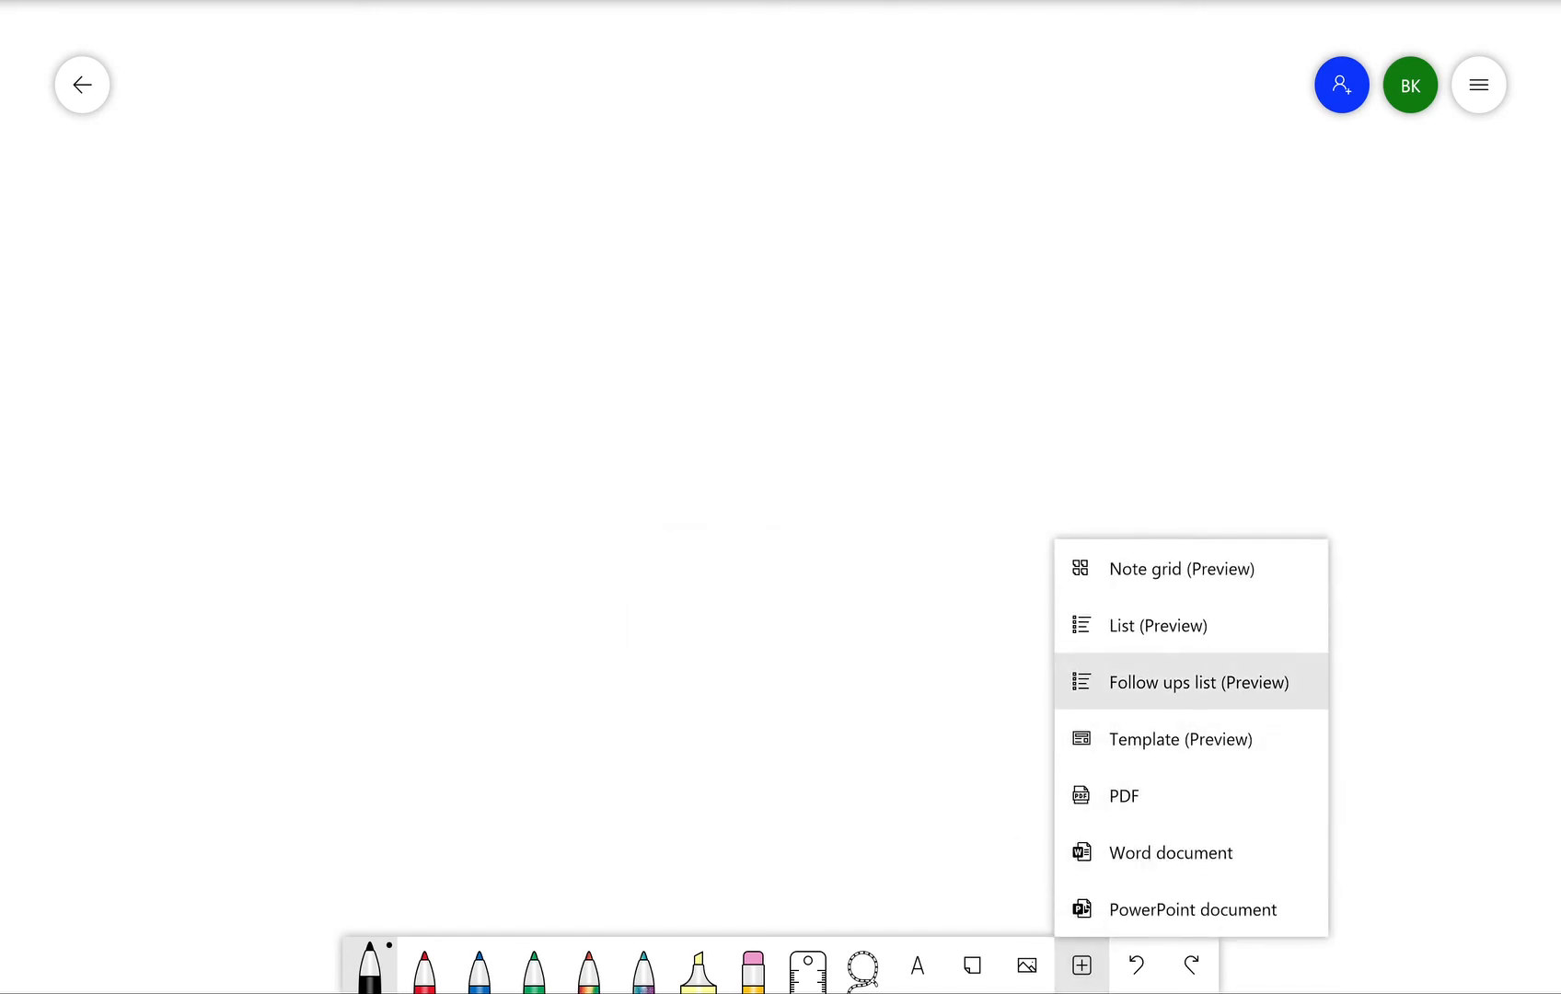
click(1197, 682)
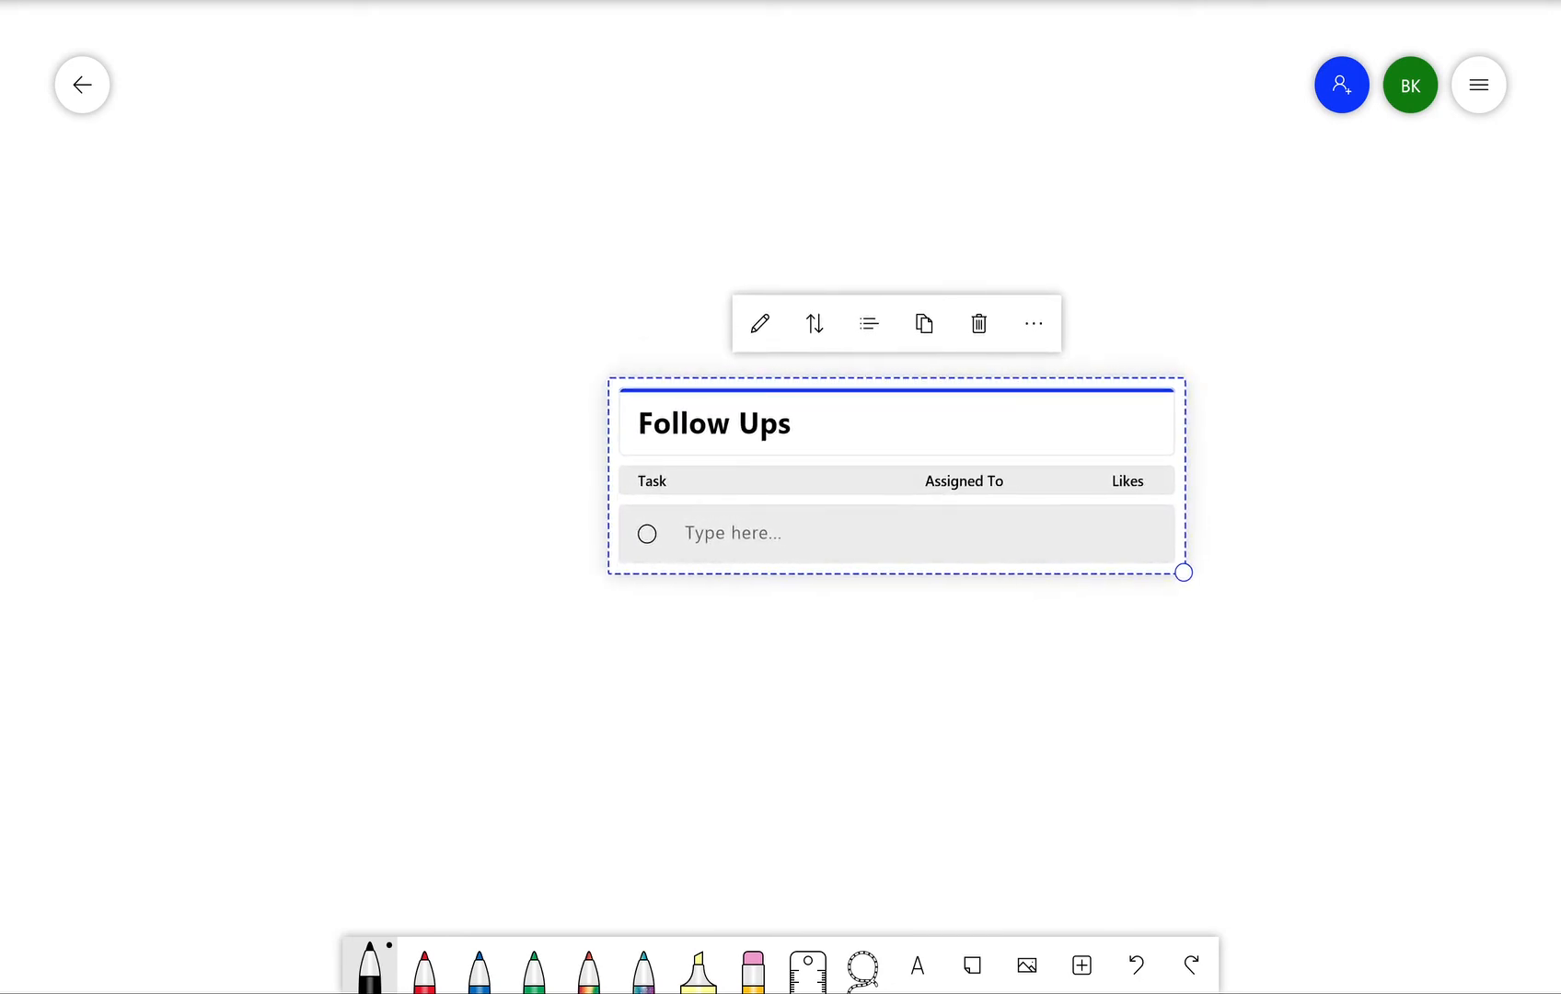
click(734, 533)
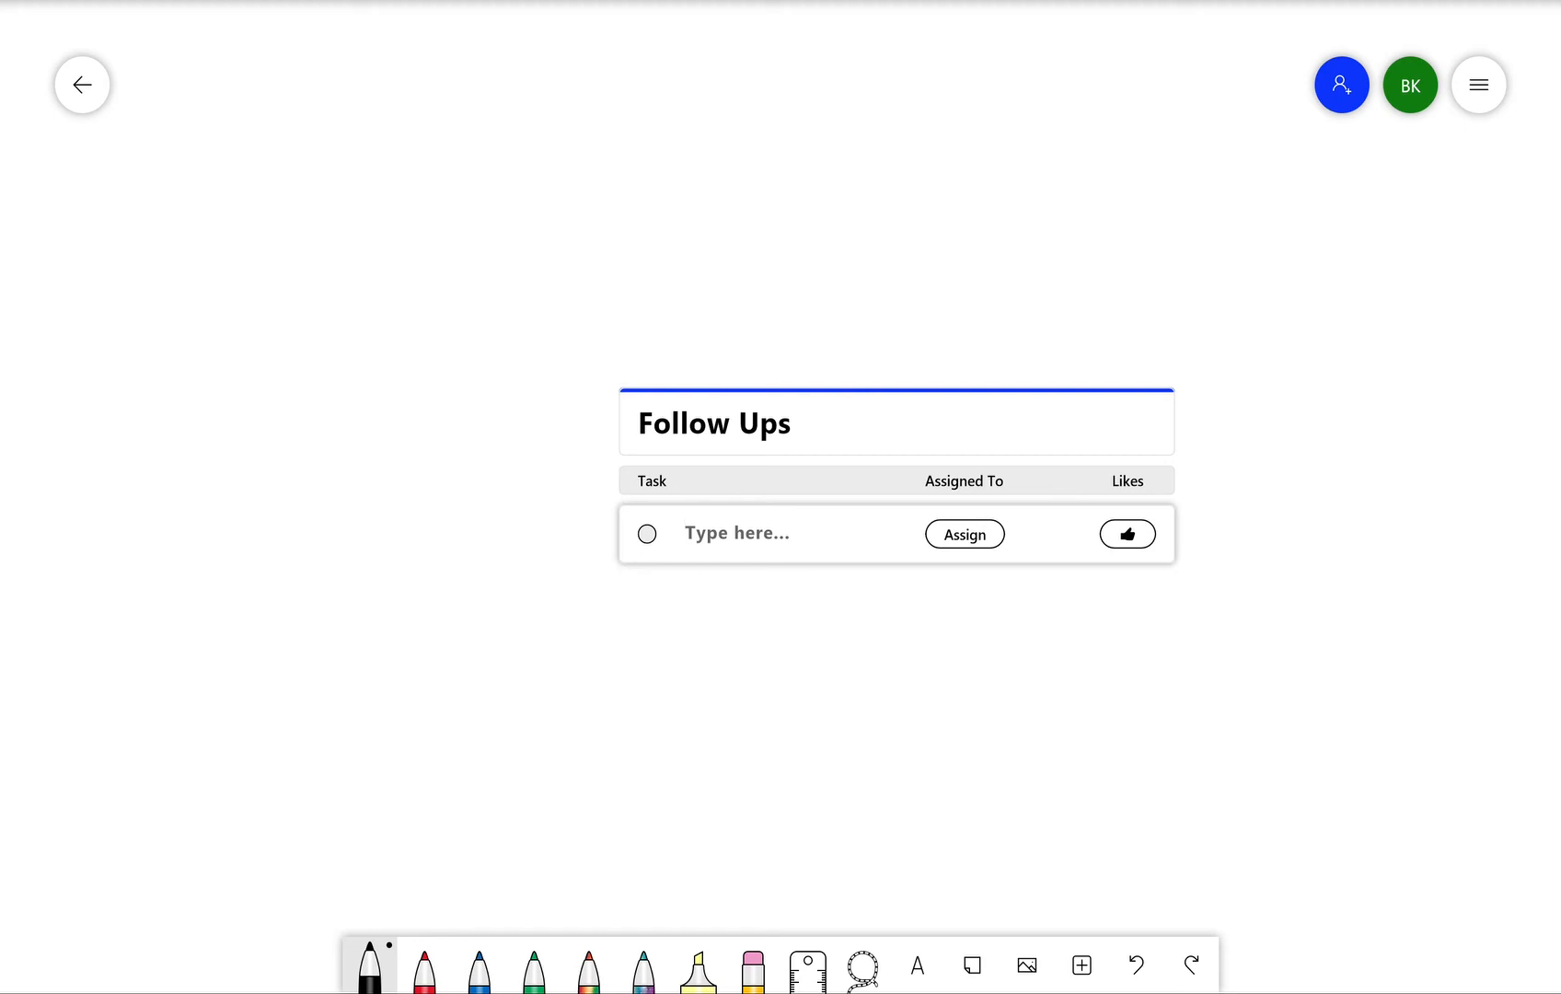
Delete the Follow Ups list from the whiteboard
click(975, 359)
click(975, 321)
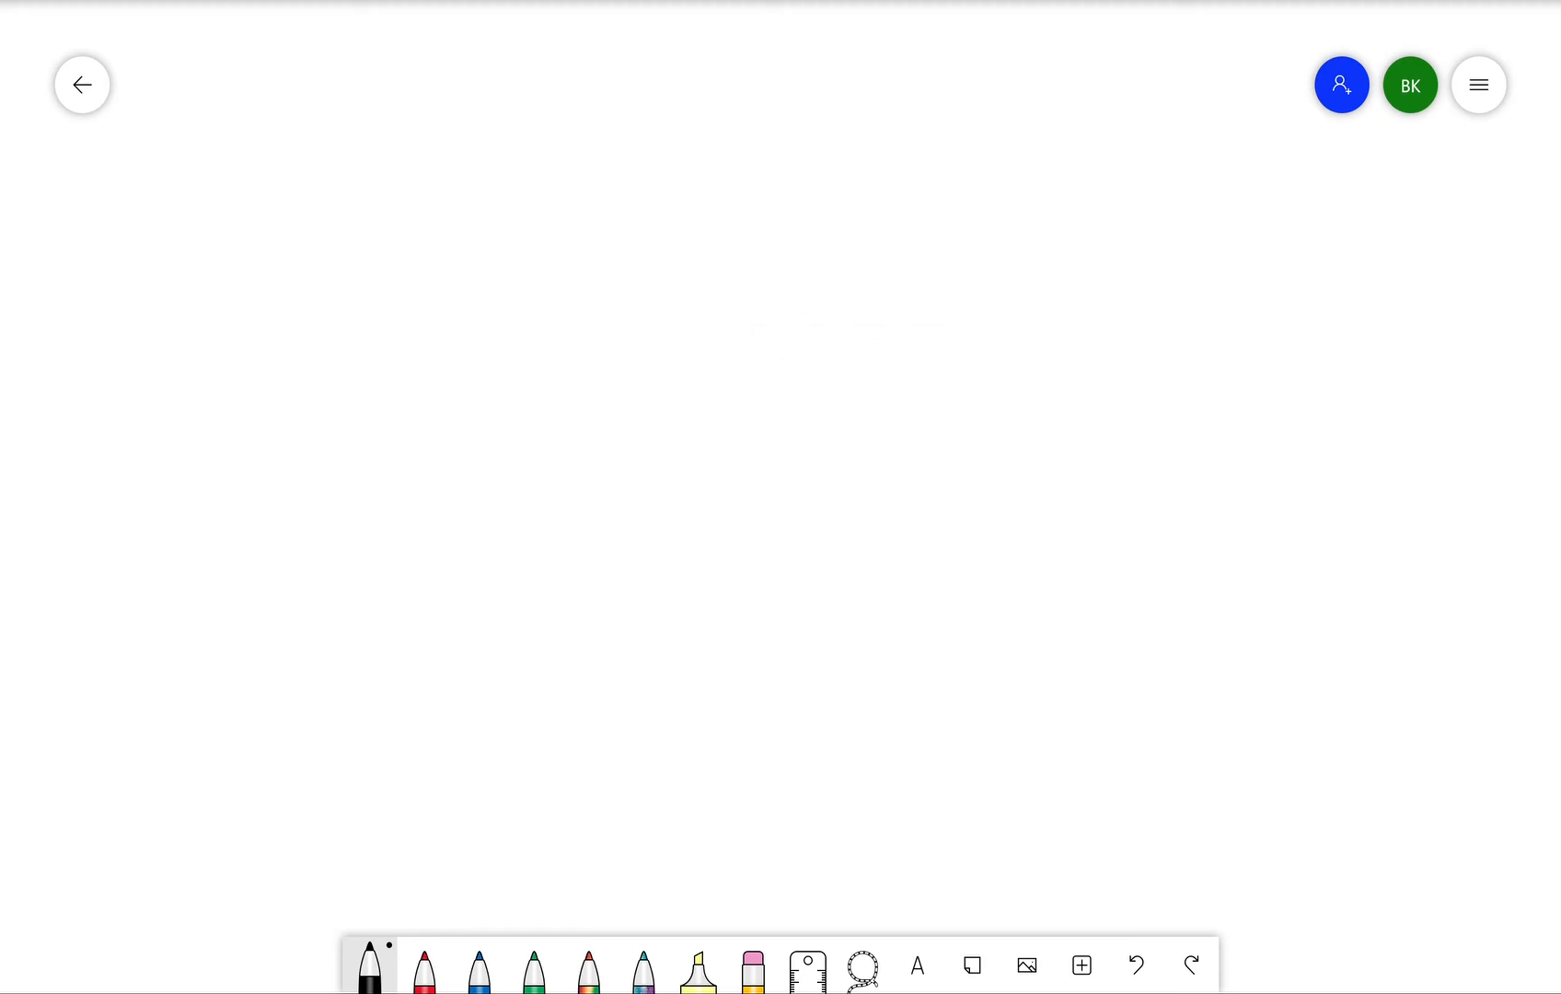
Browse the templates, insert the Project Planning template, and delete it from the whiteboard
click(1082, 964)
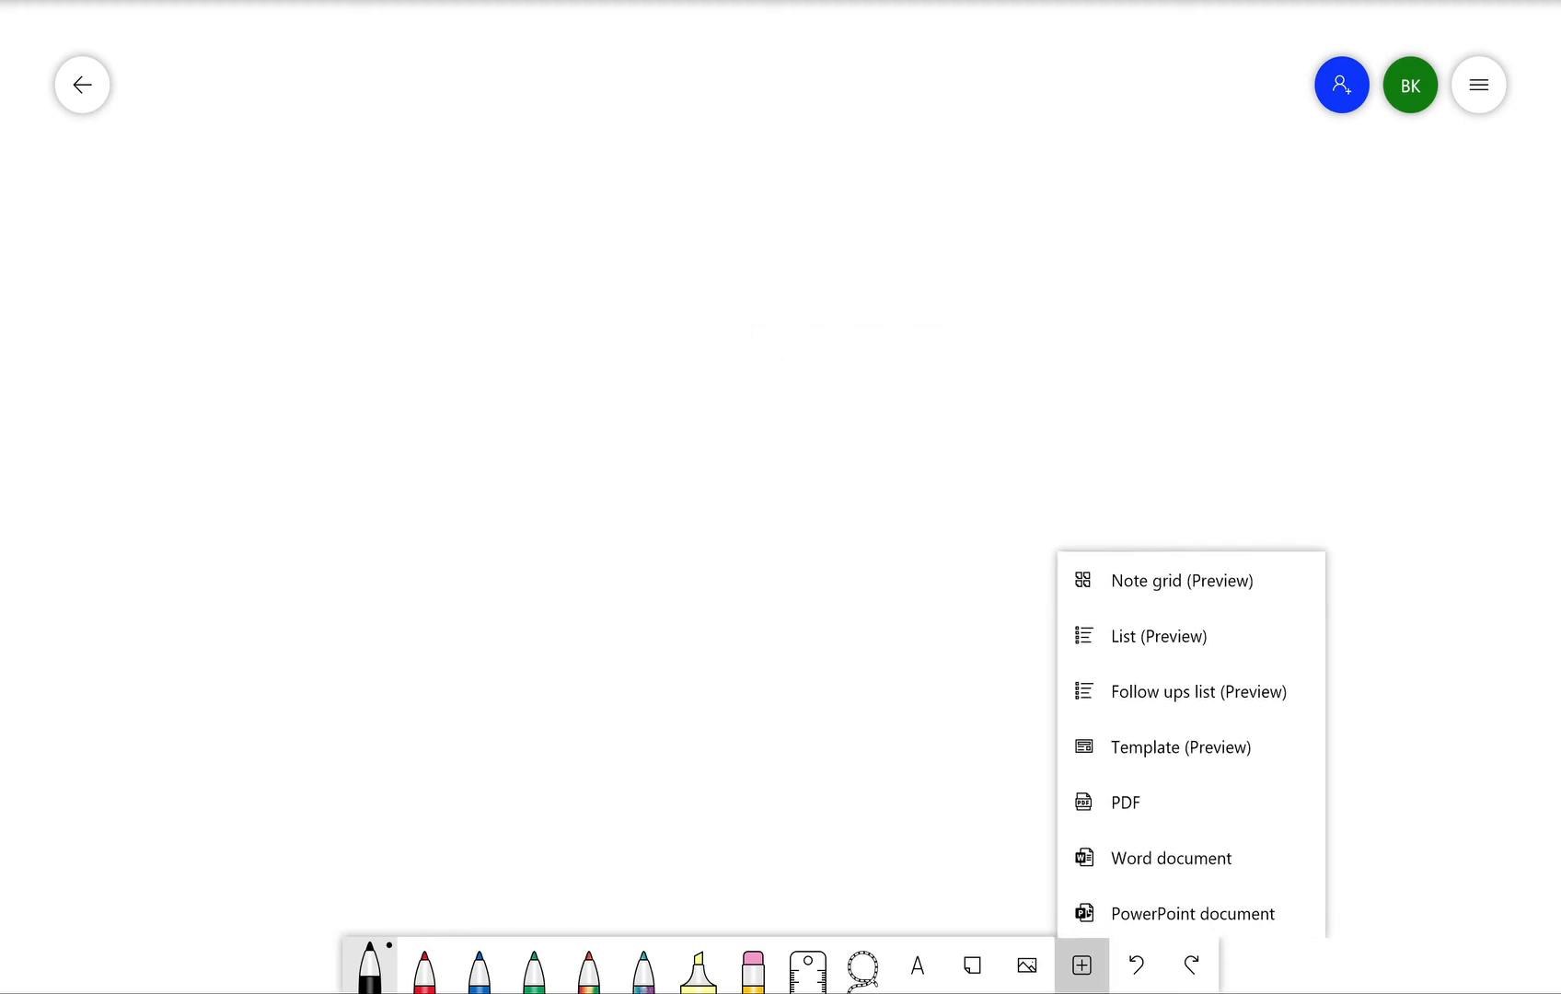
click(1181, 740)
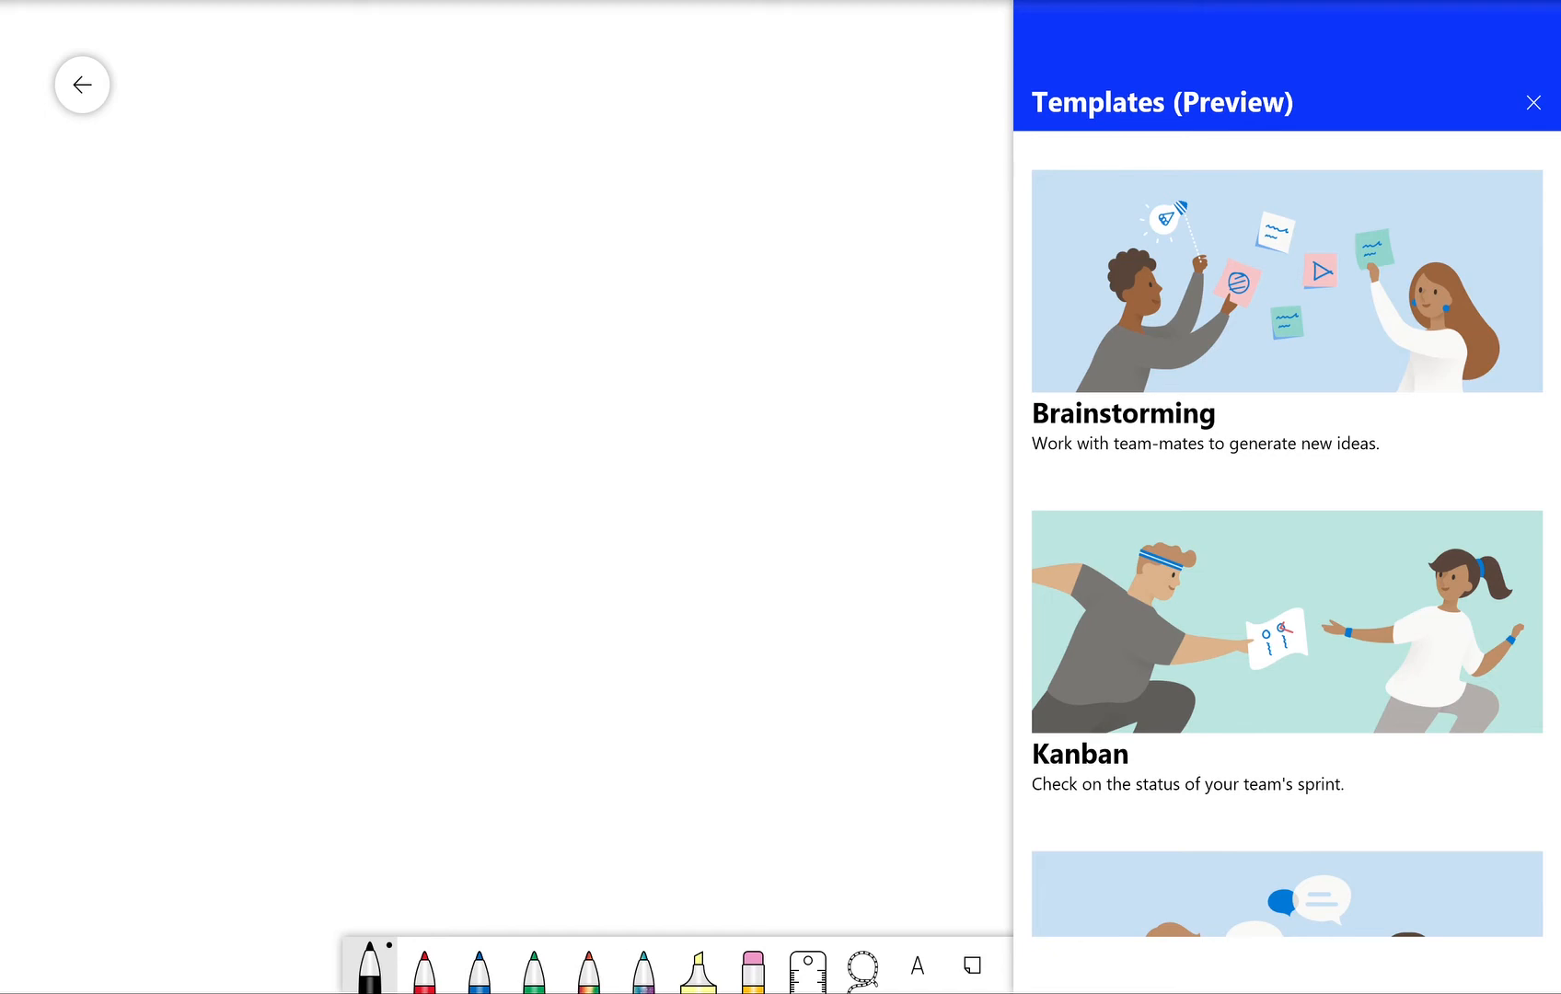
scroll(1287, 534, down, 5)
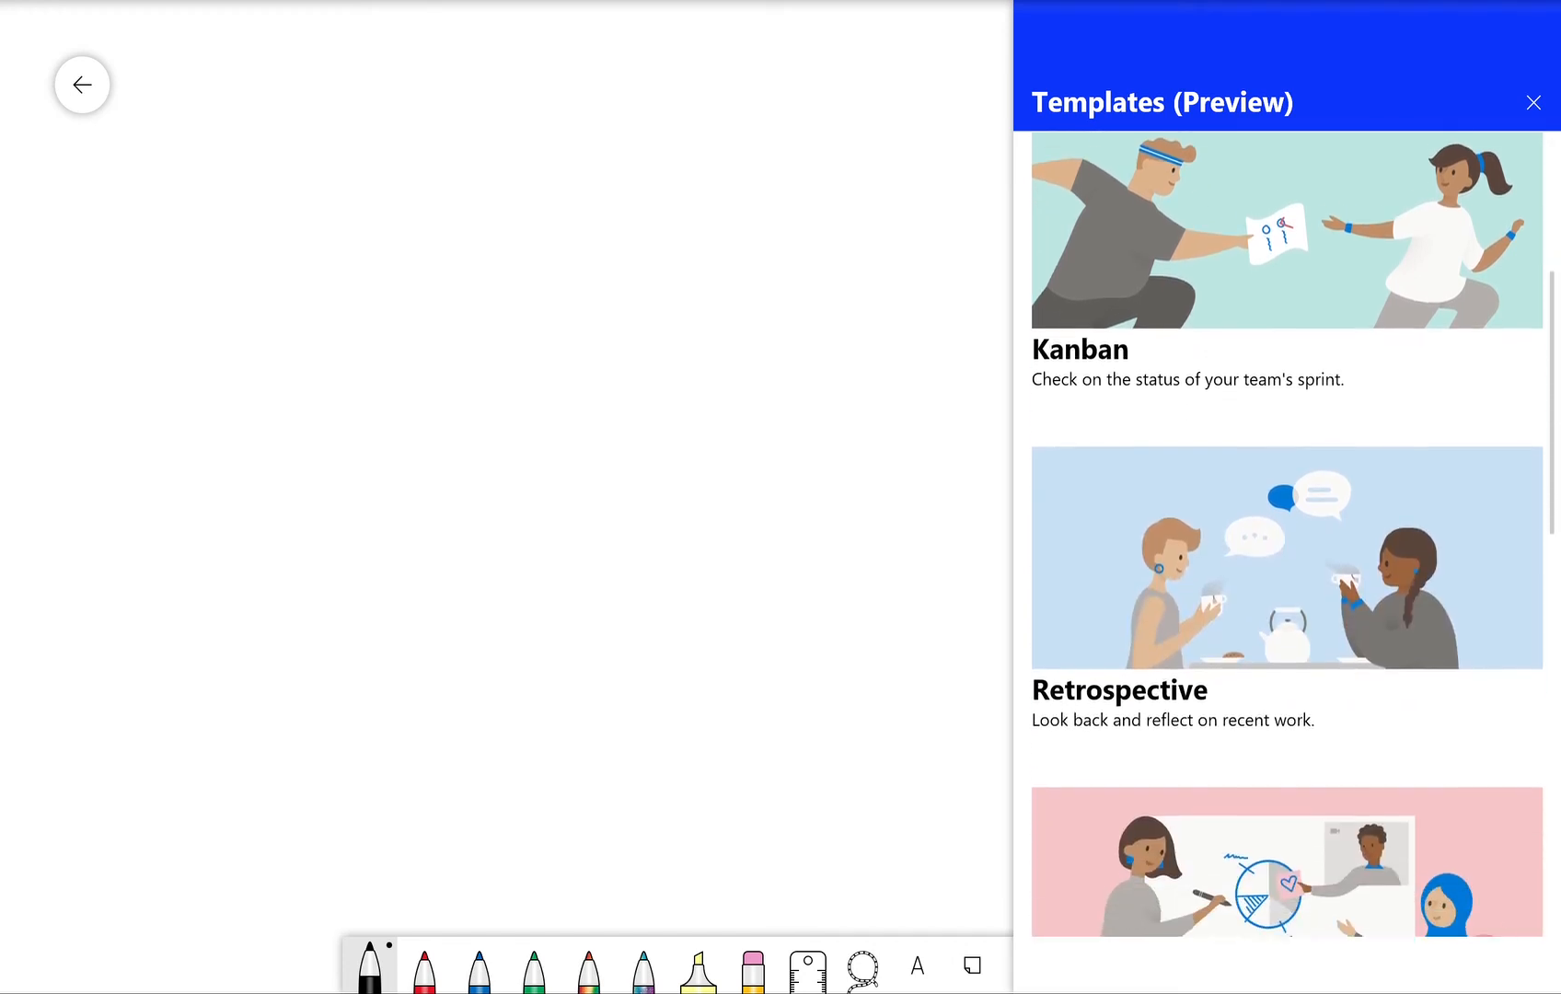
scroll(1287, 534, down, 5)
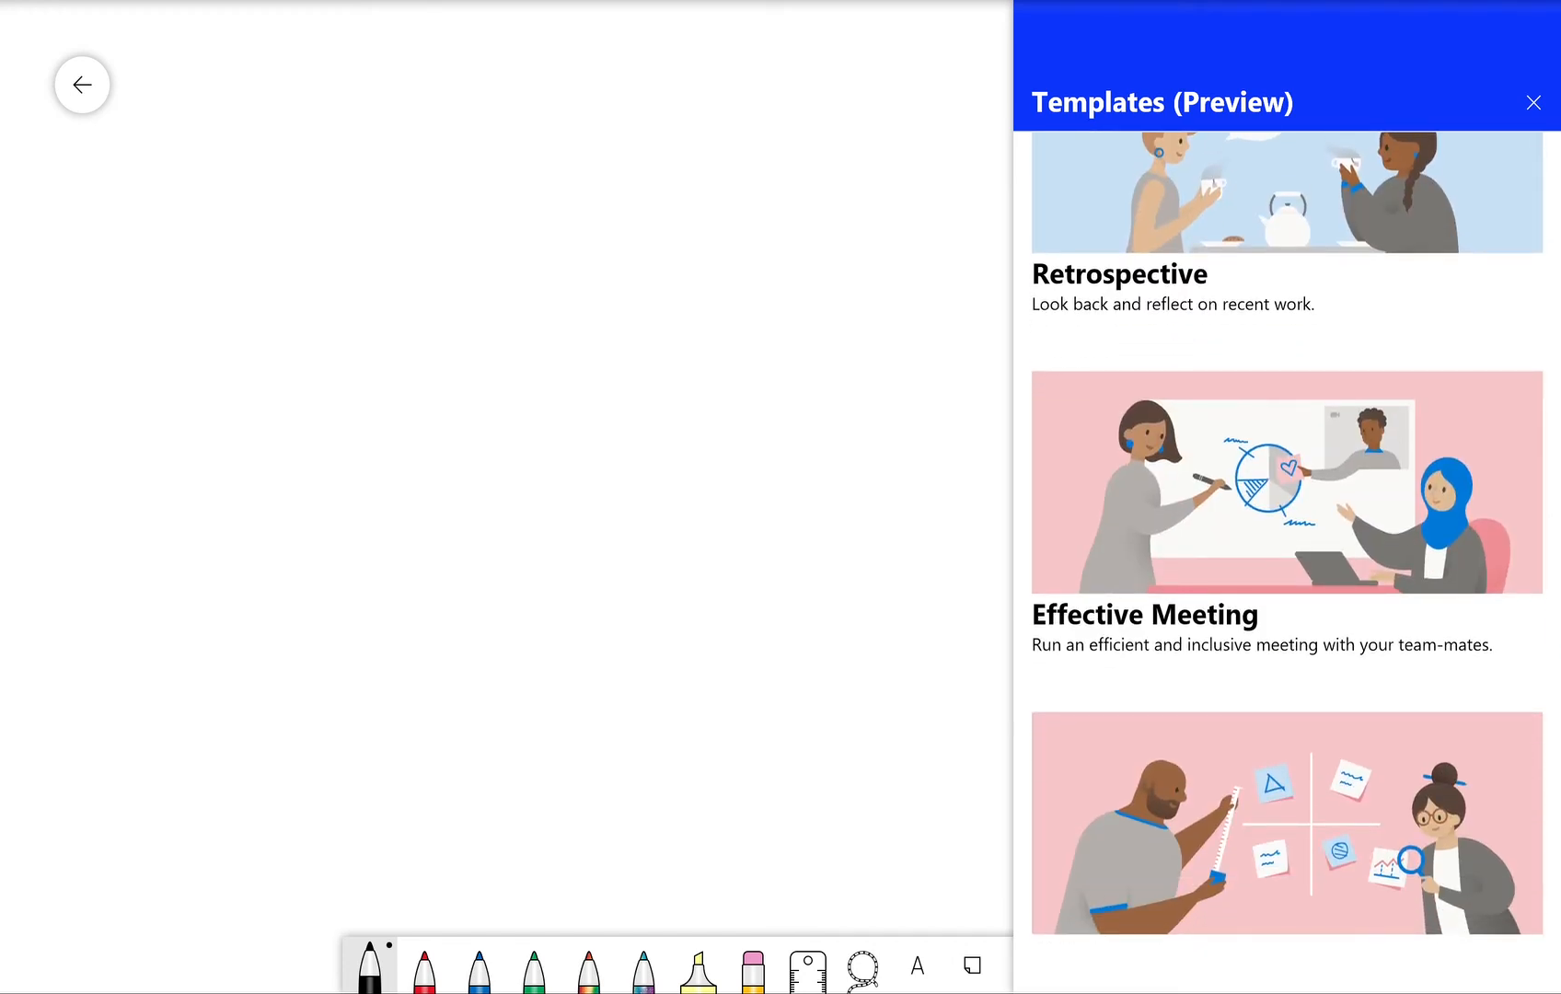
scroll(1287, 534, down, 6)
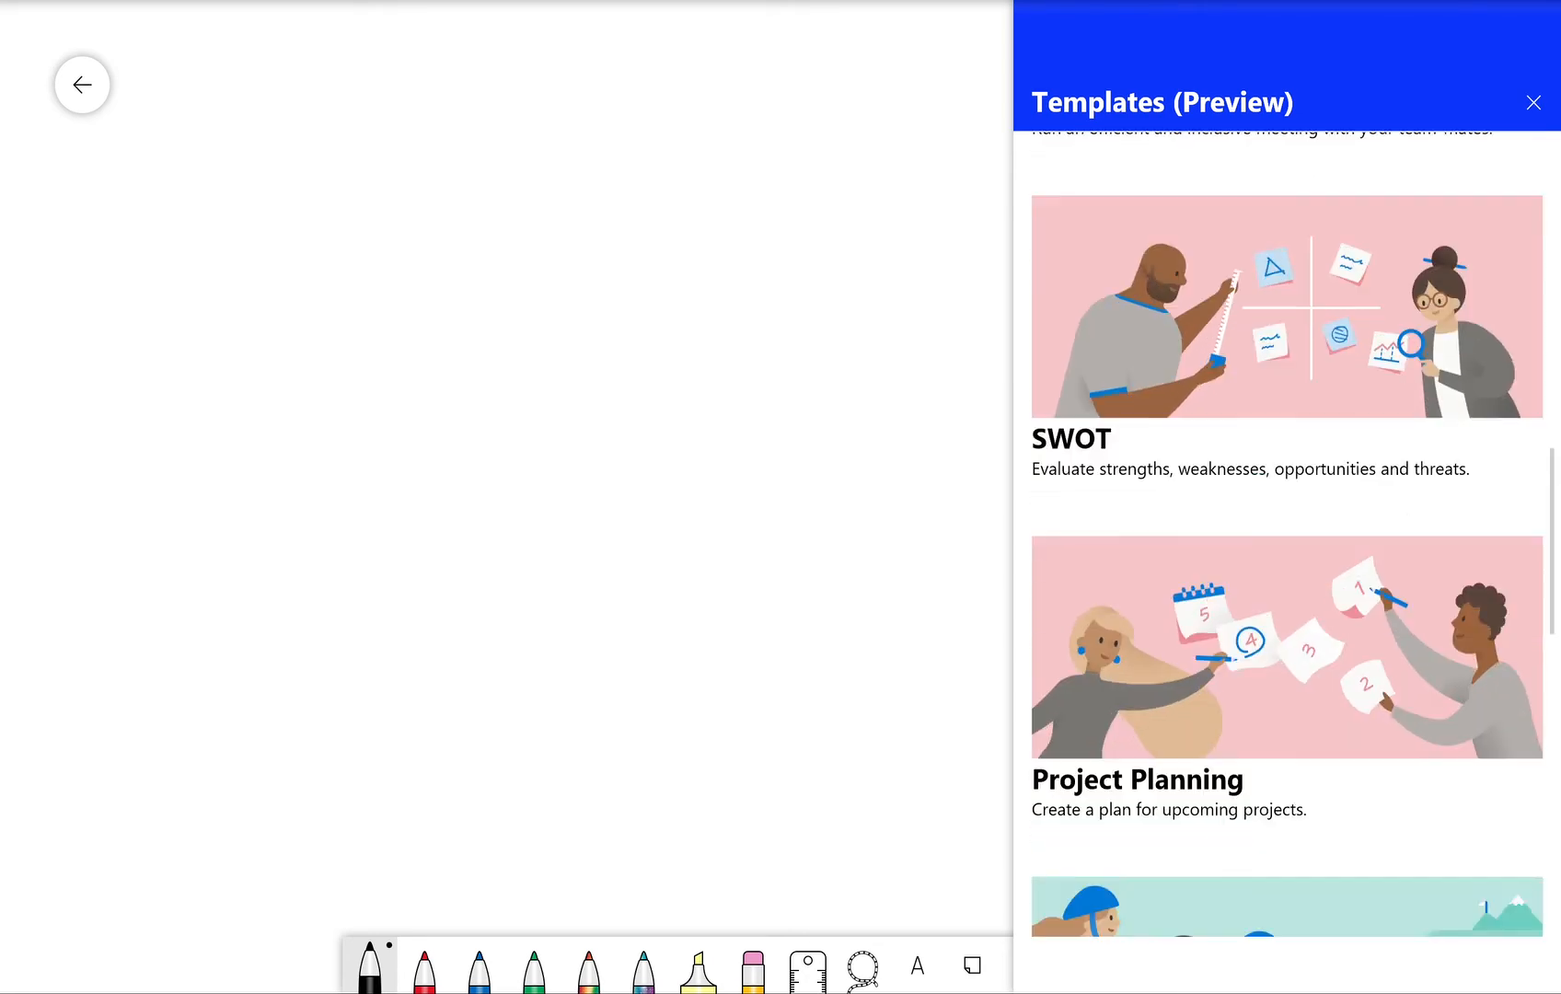
scroll(1287, 534, down, 20)
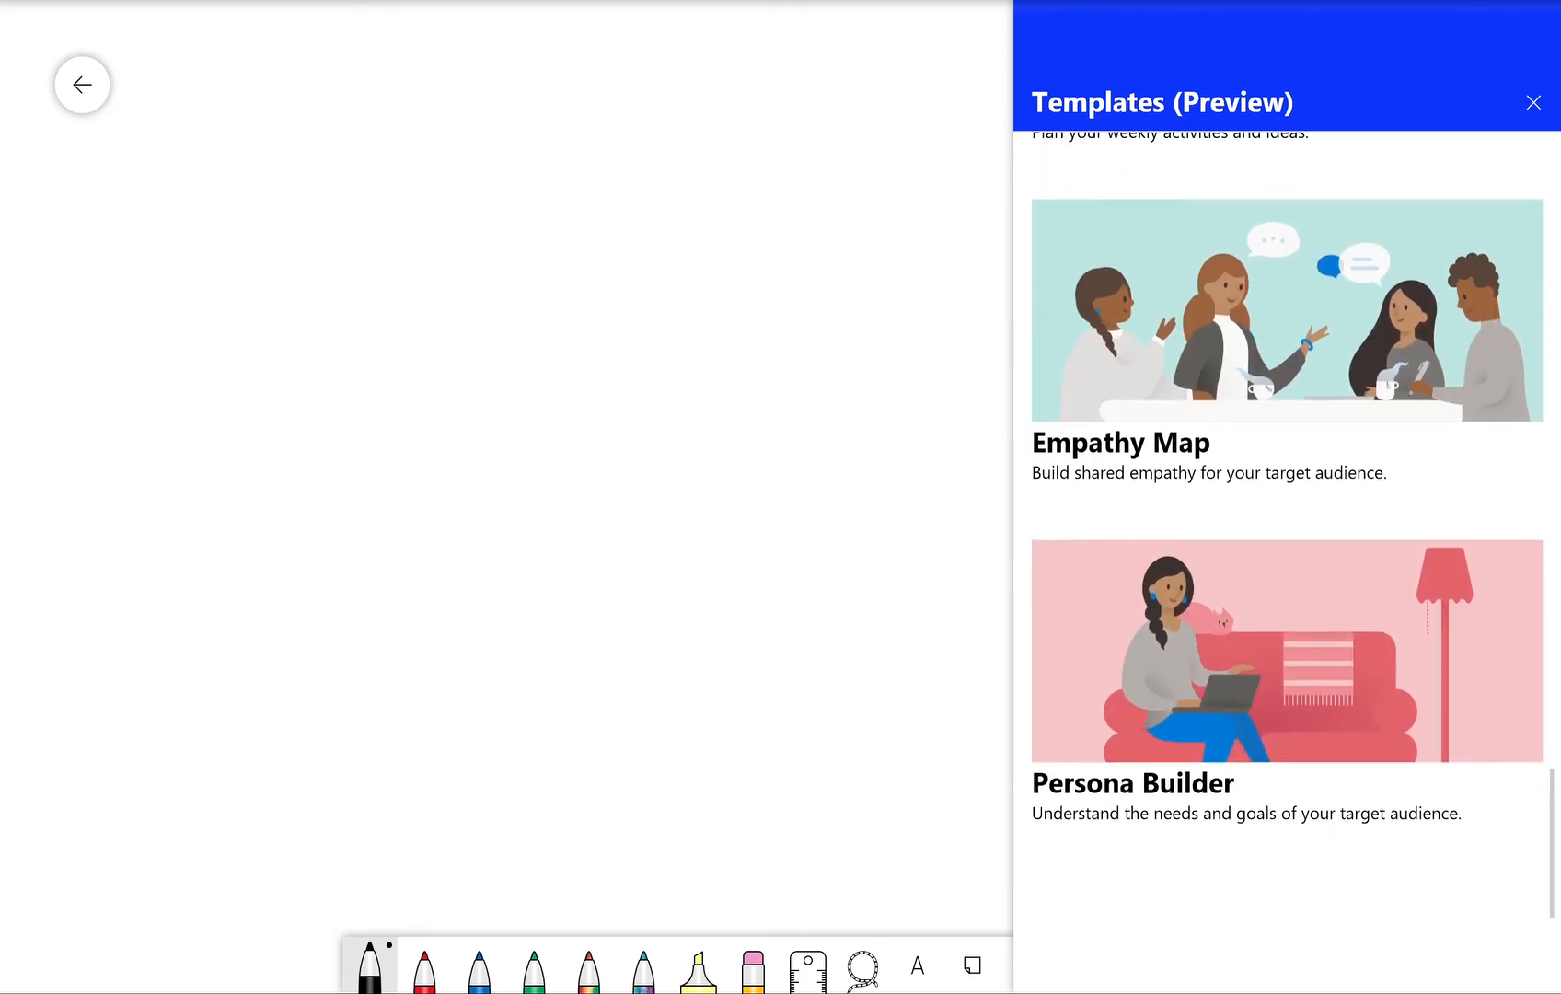
scroll(1287, 534, up, 15)
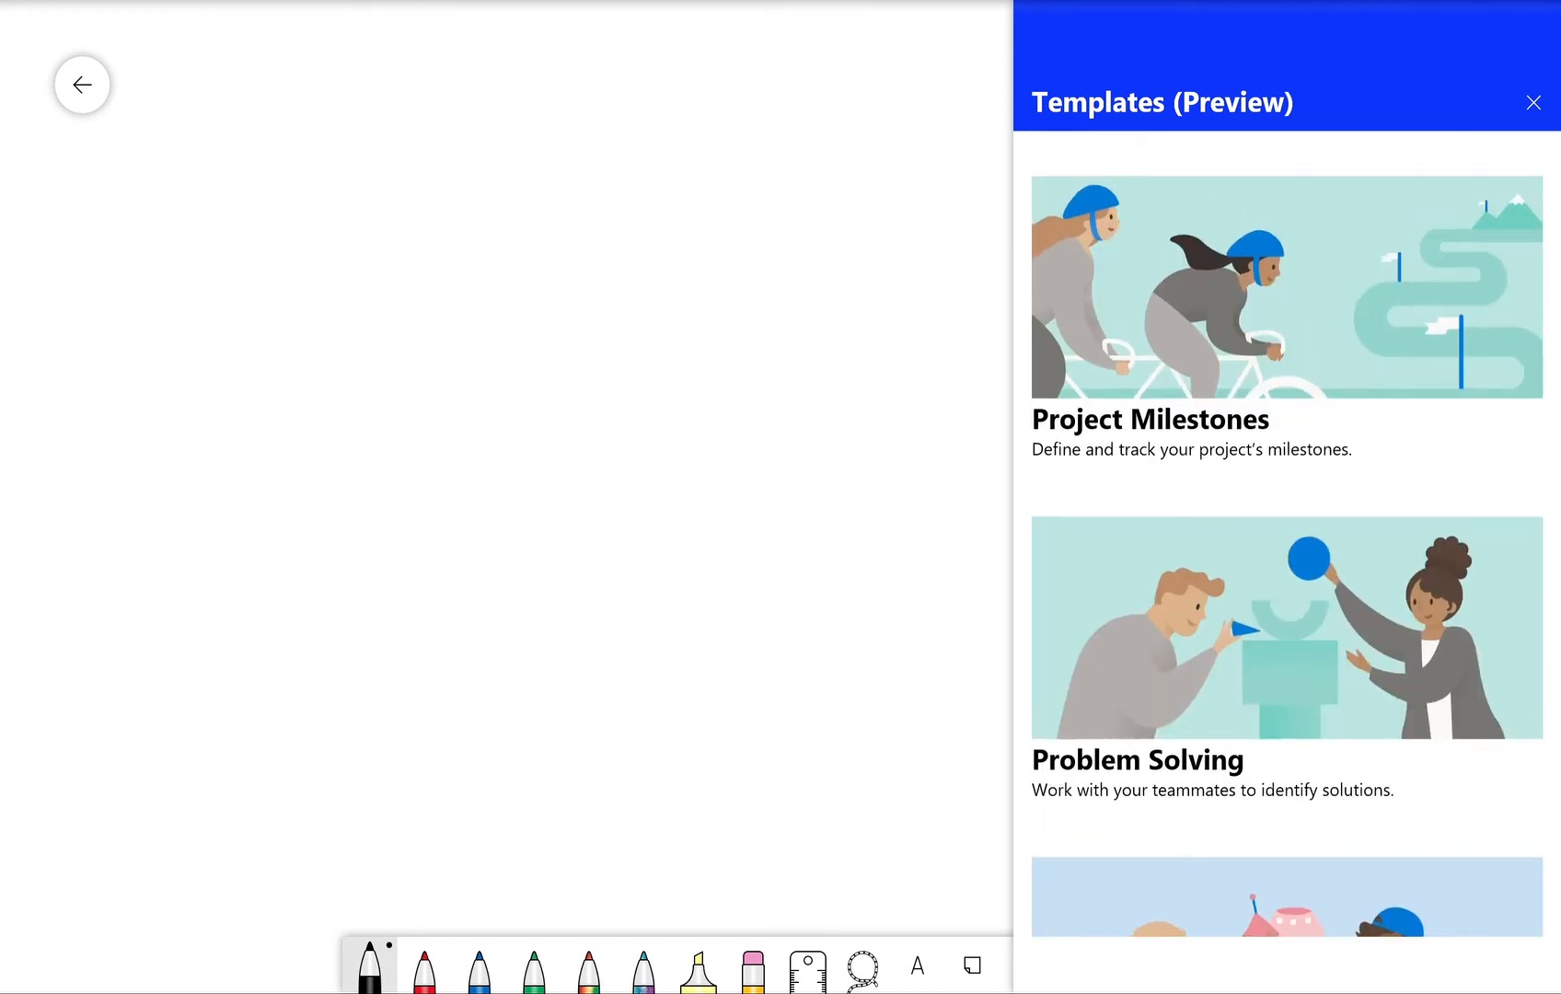
scroll(1287, 534, up, 4)
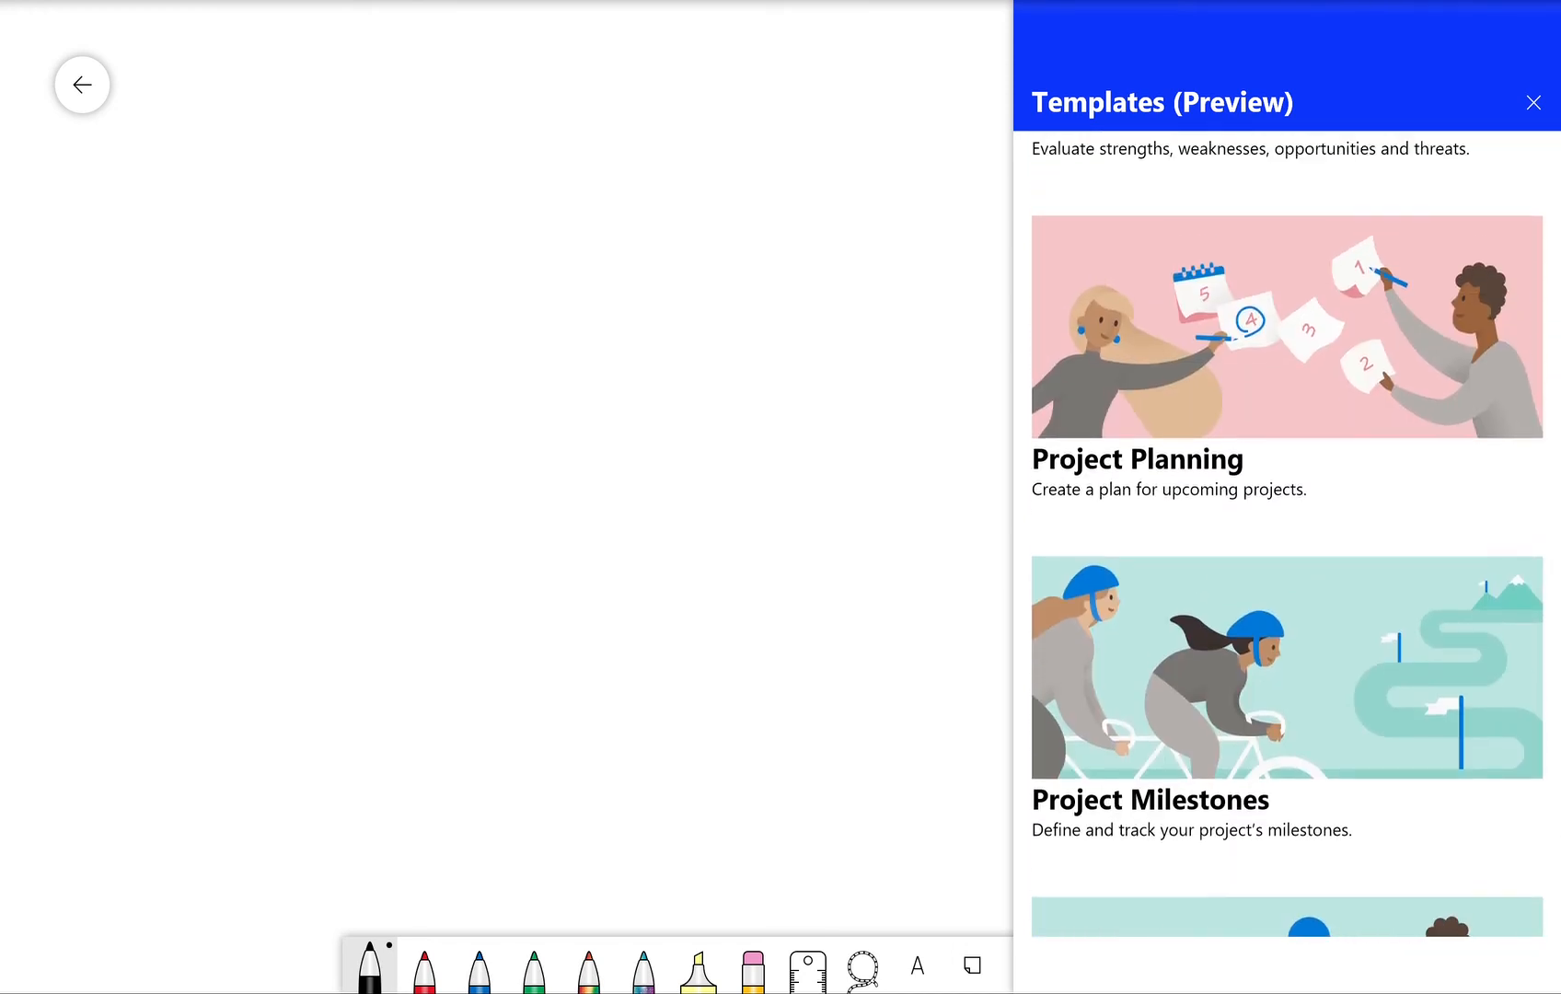
click(1287, 328)
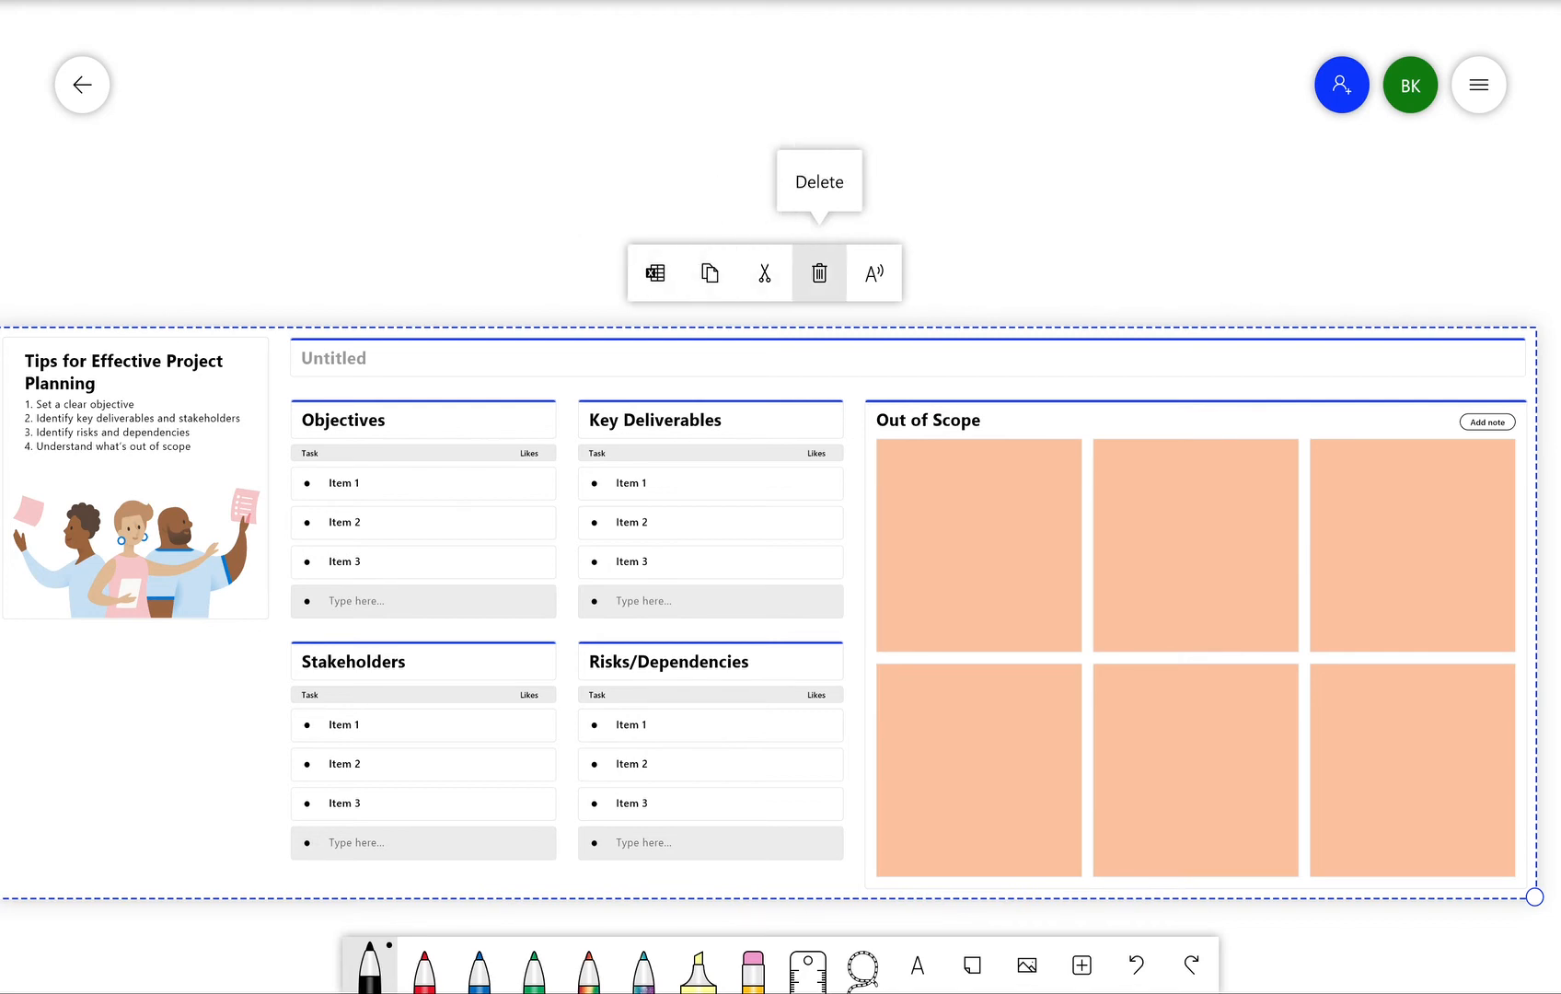
click(819, 273)
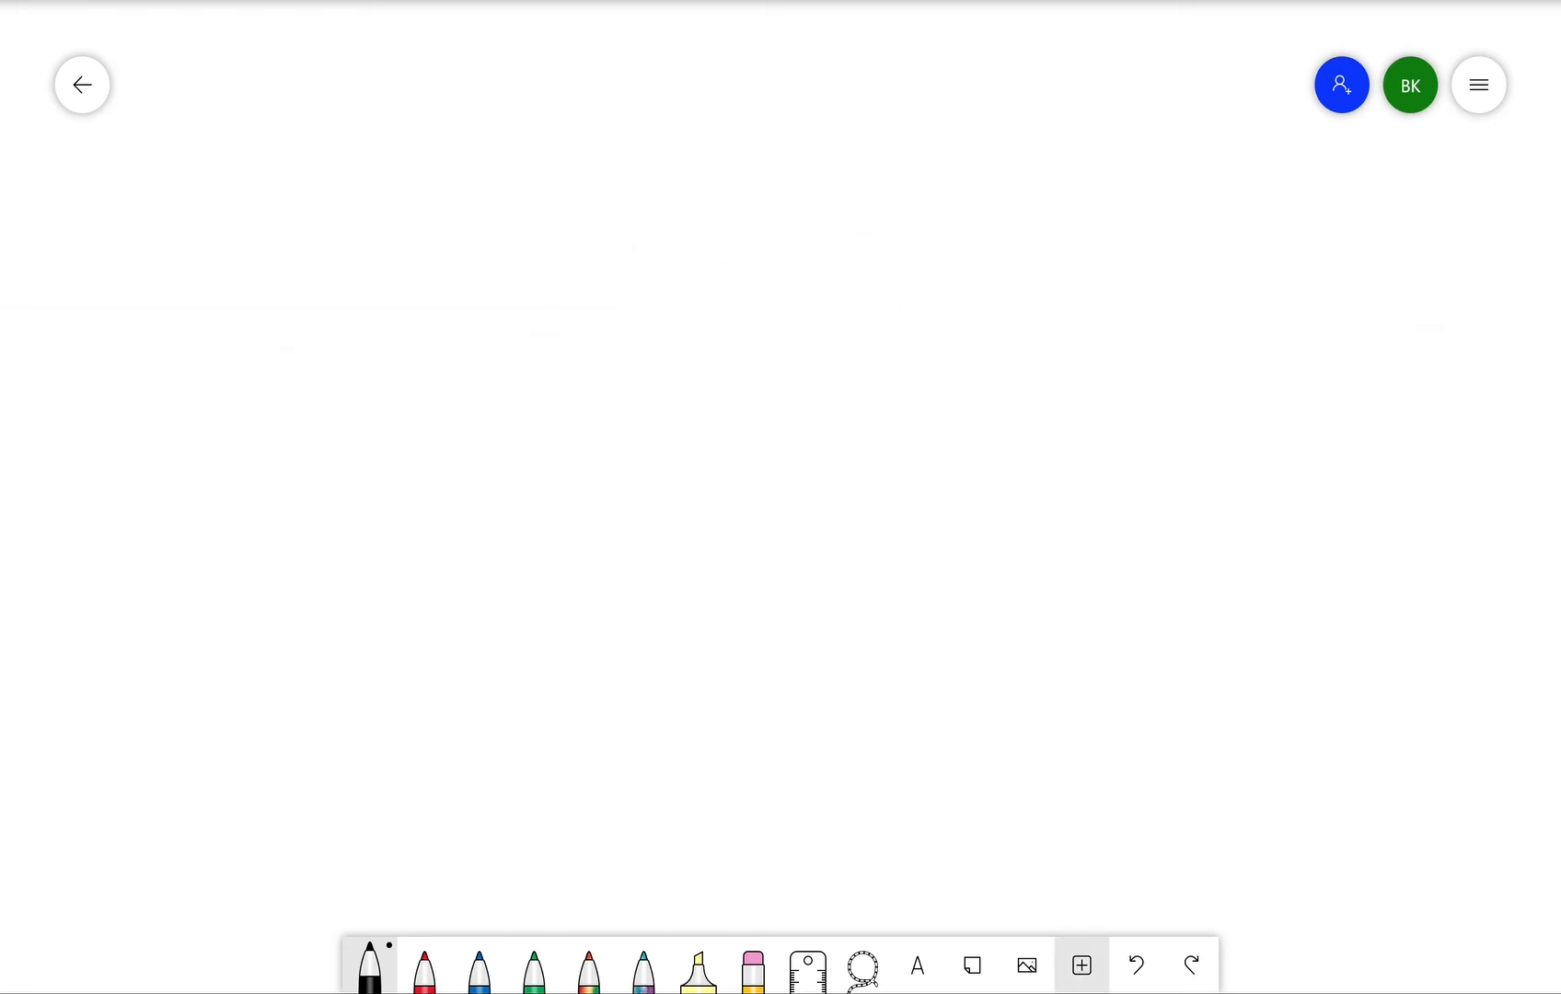
Open the options for inserting a PDF and Word document pages, leaving both without inserting anything
click(1082, 964)
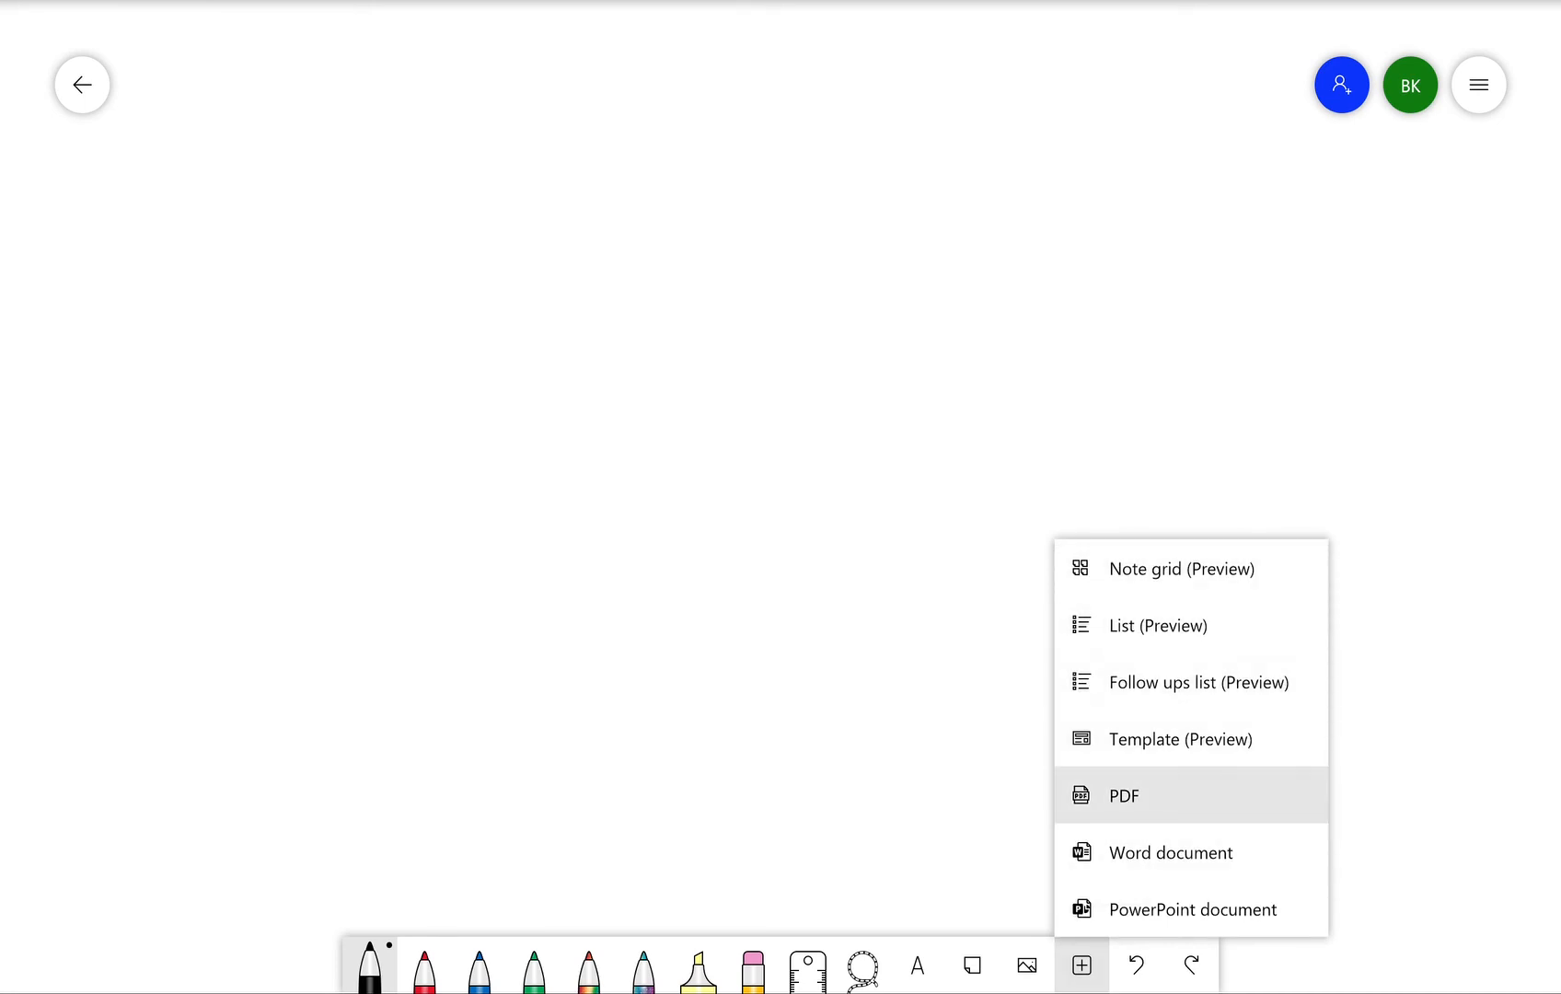
click(1124, 796)
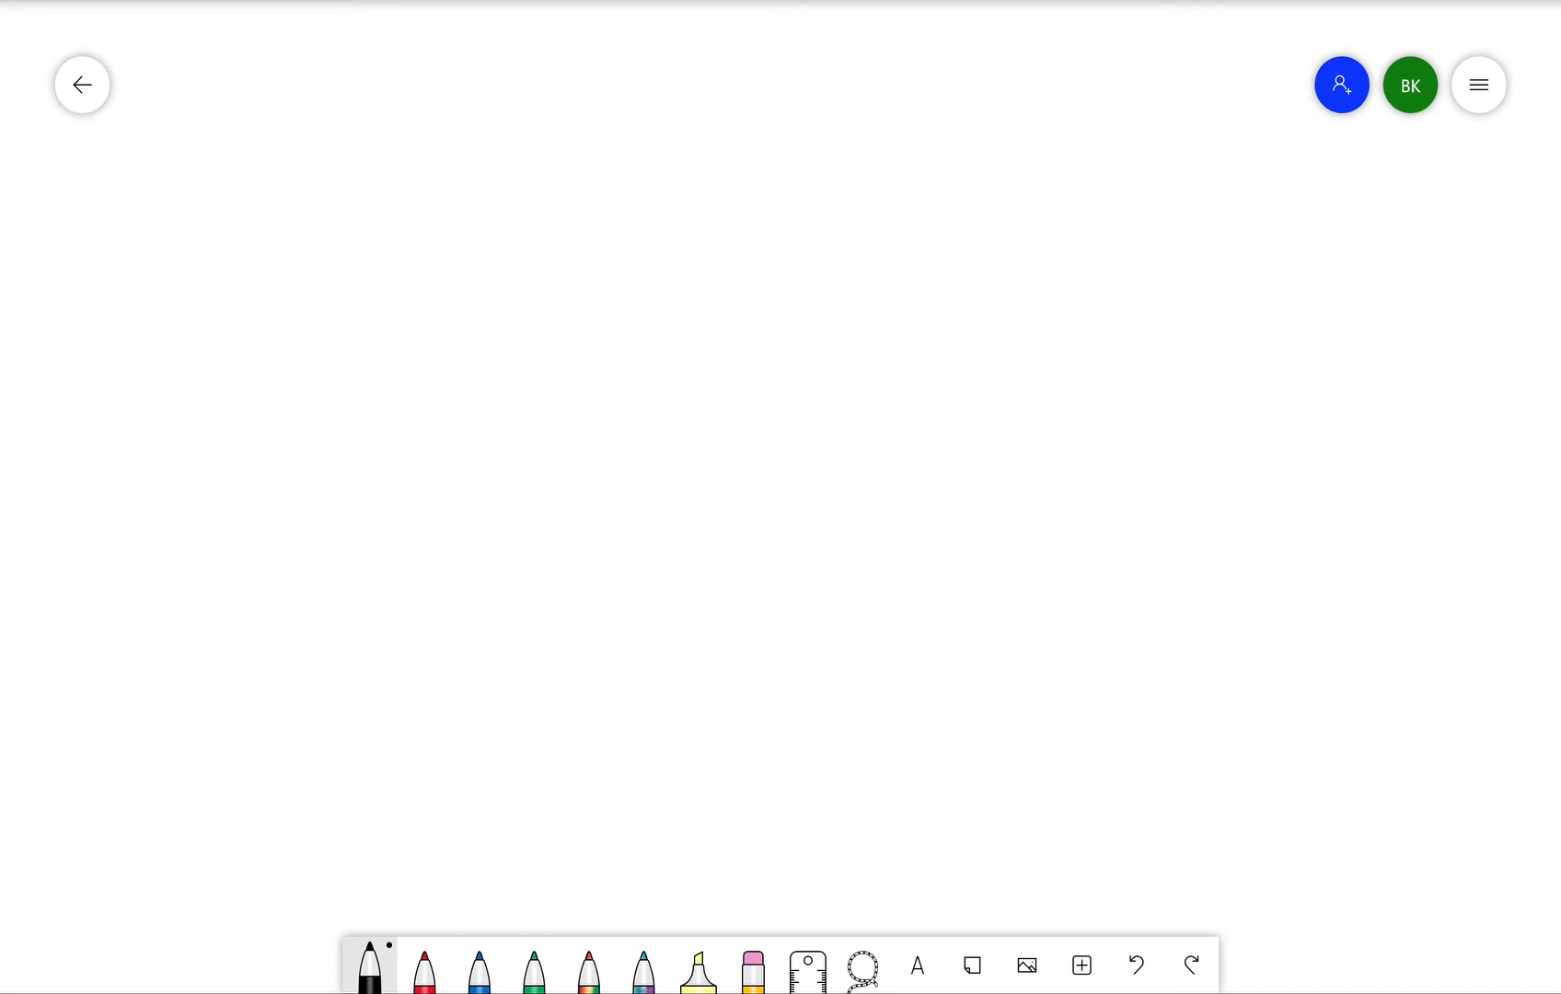
click(1082, 965)
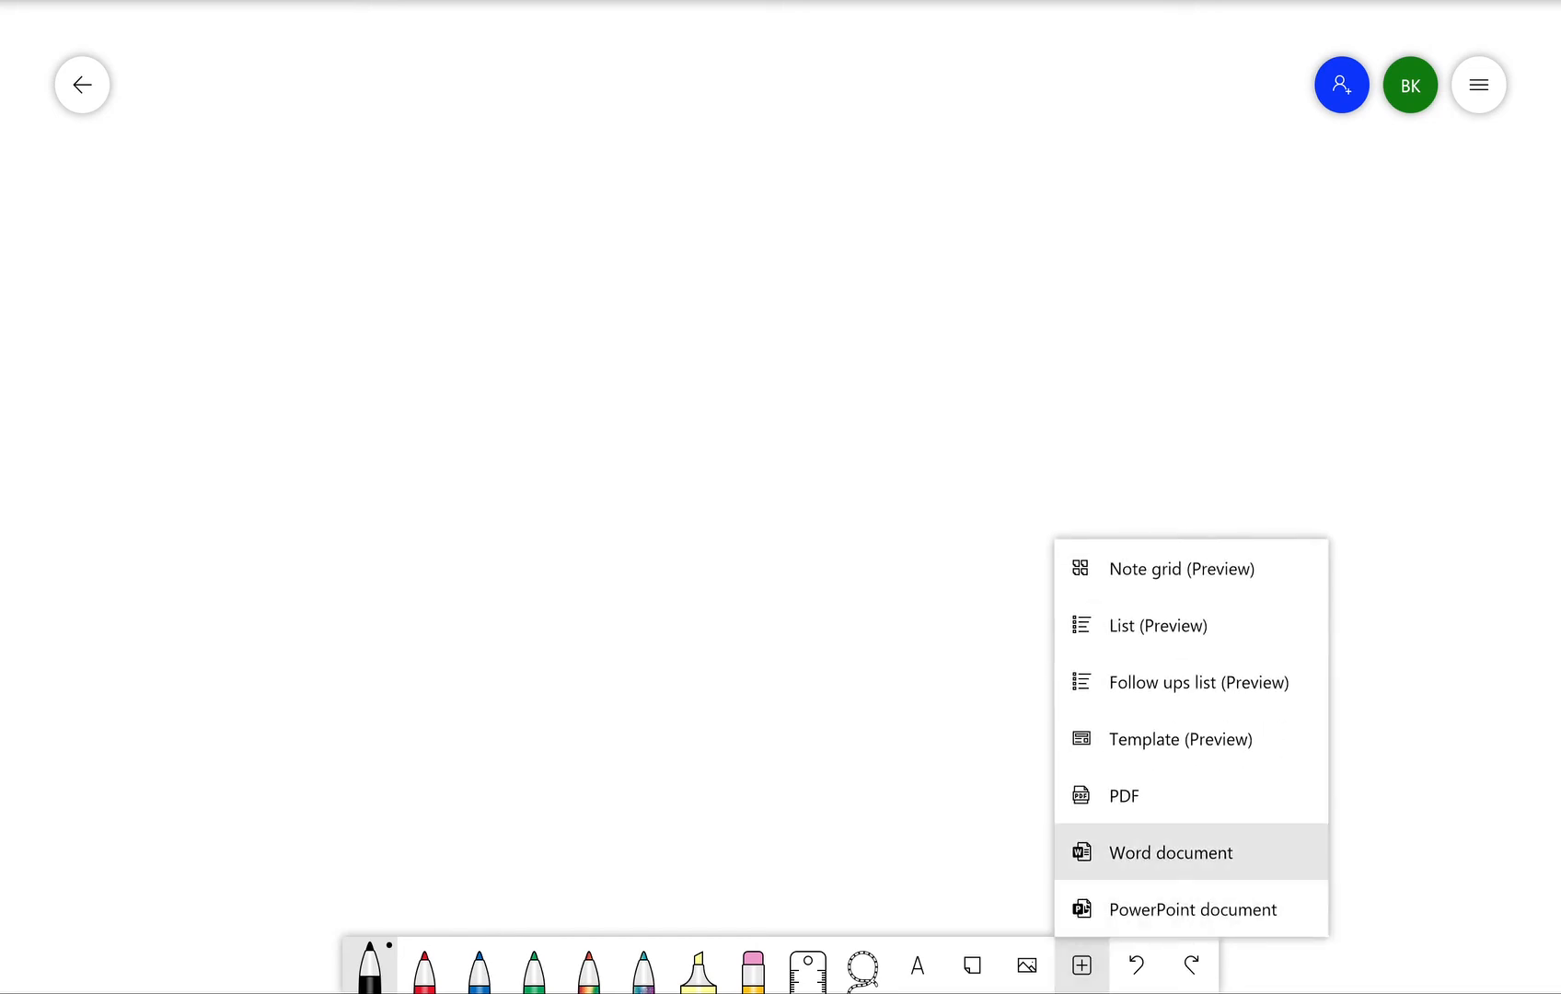
click(1171, 852)
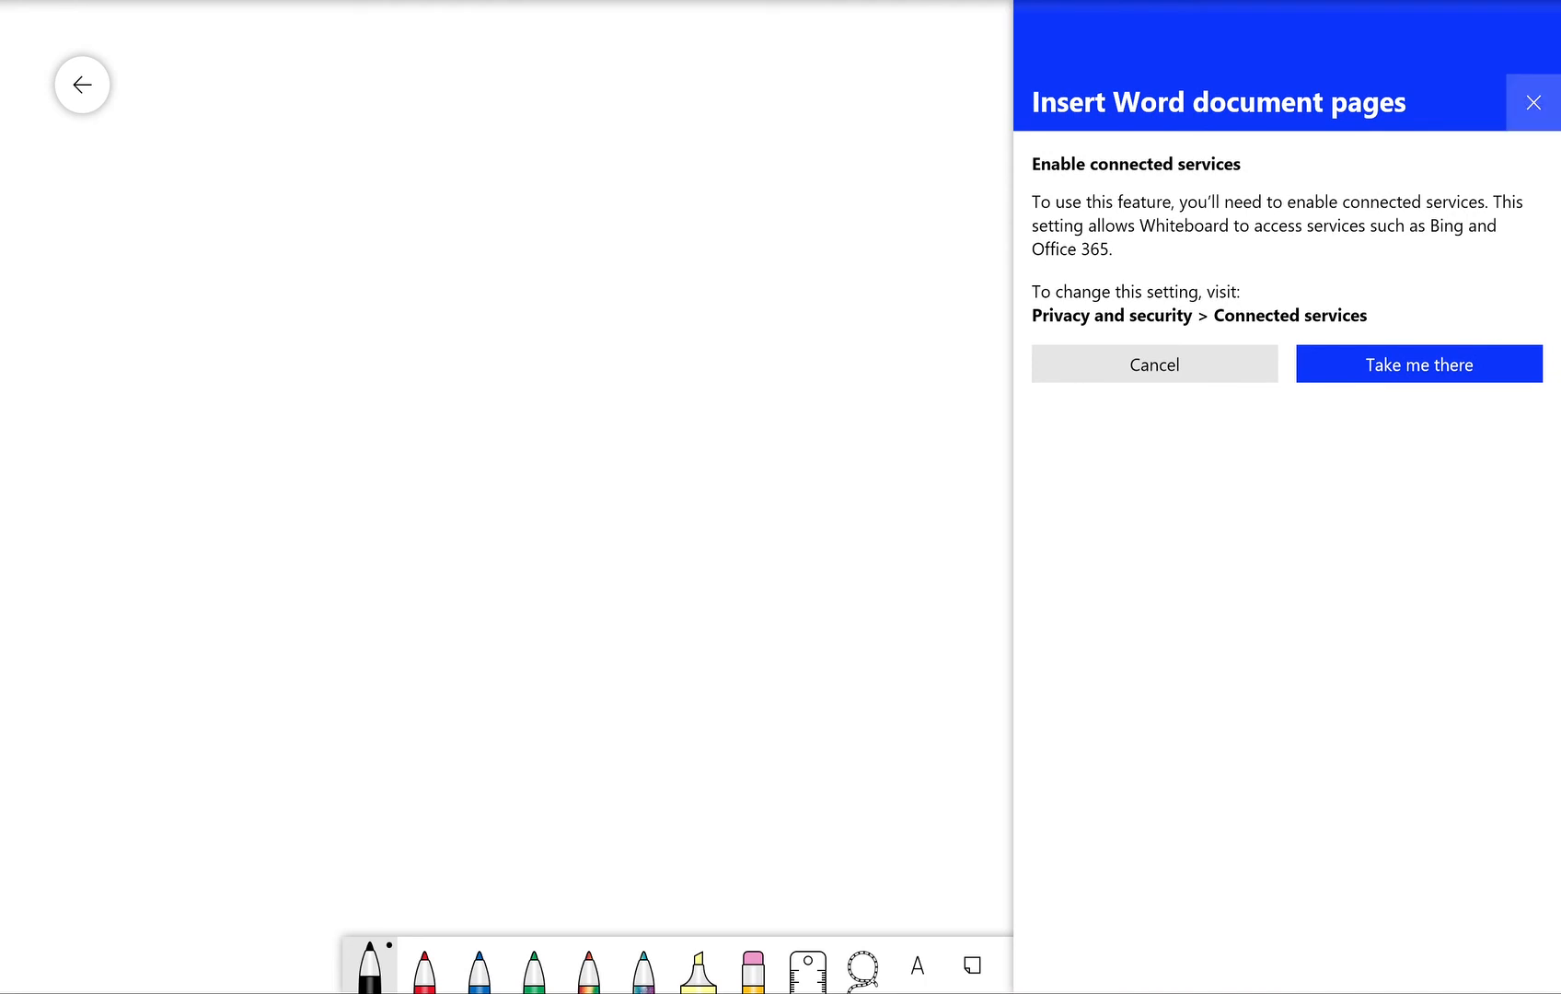
click(1534, 102)
Open the option for inserting PowerPoint slides and close it without inserting anything
click(1081, 965)
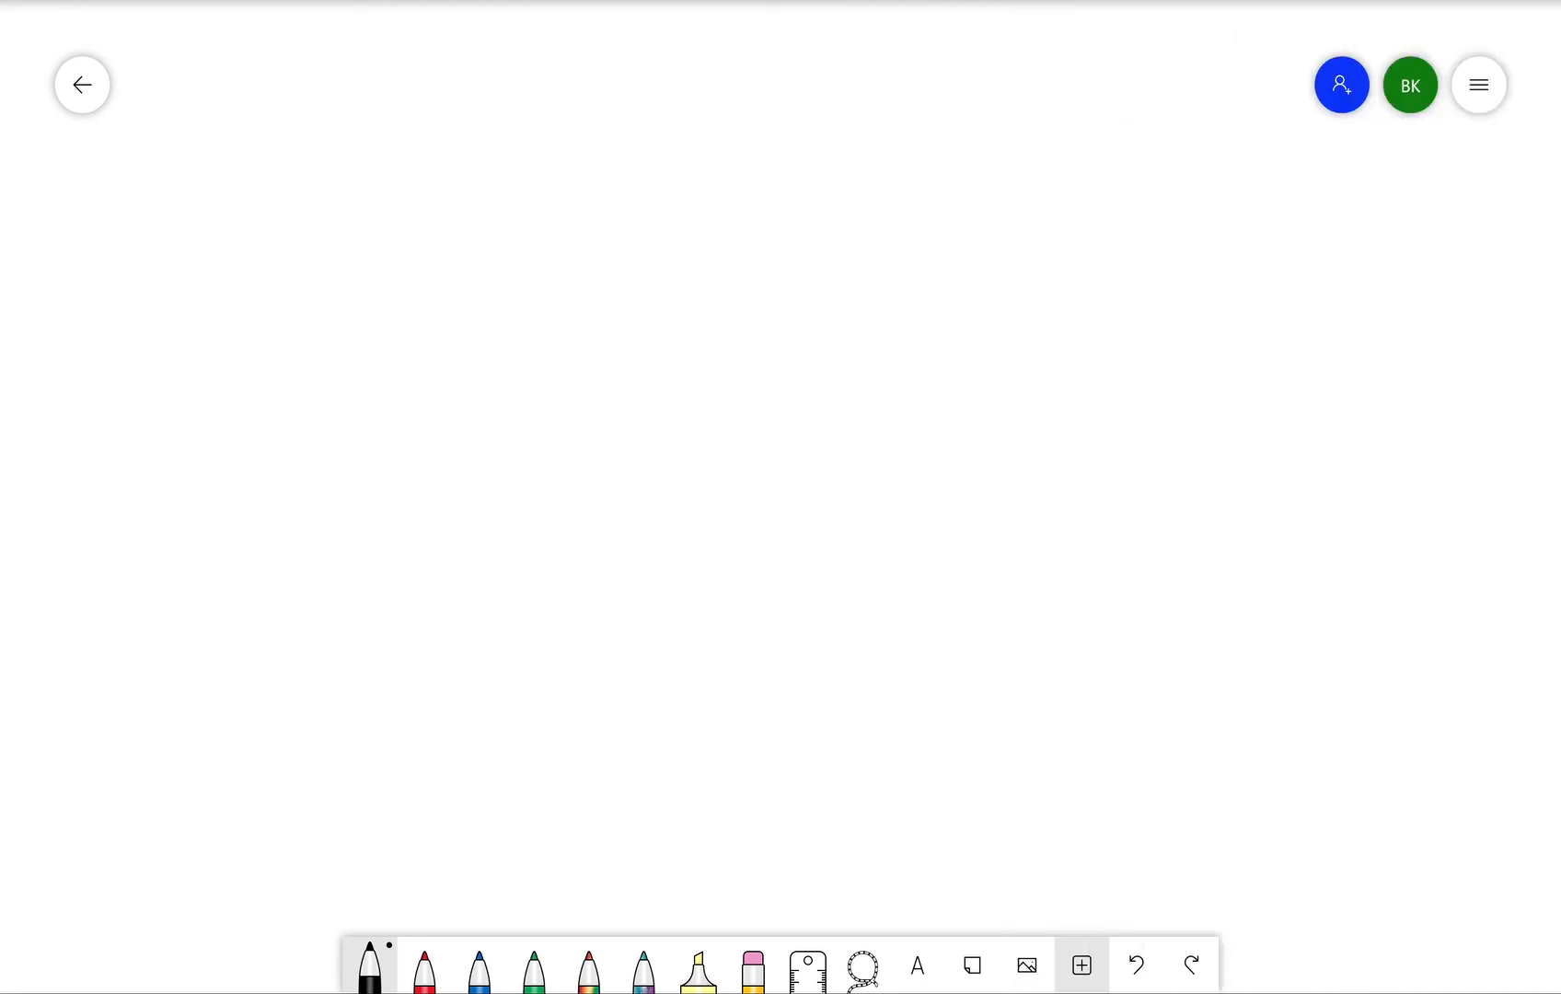
click(1193, 909)
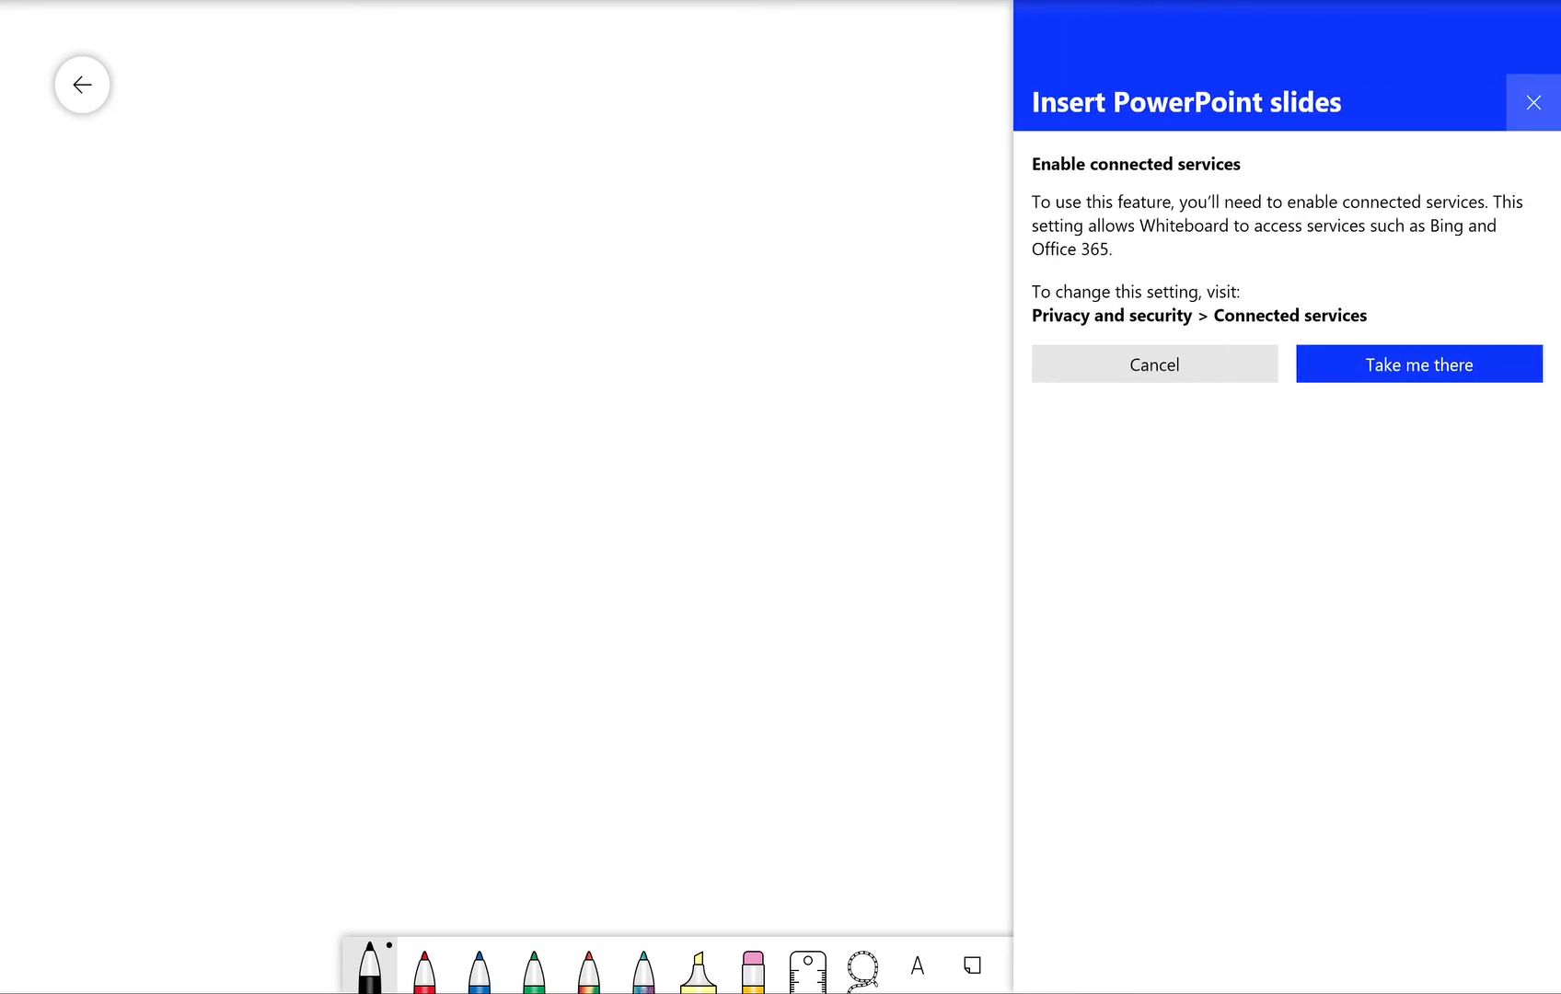
click(1534, 102)
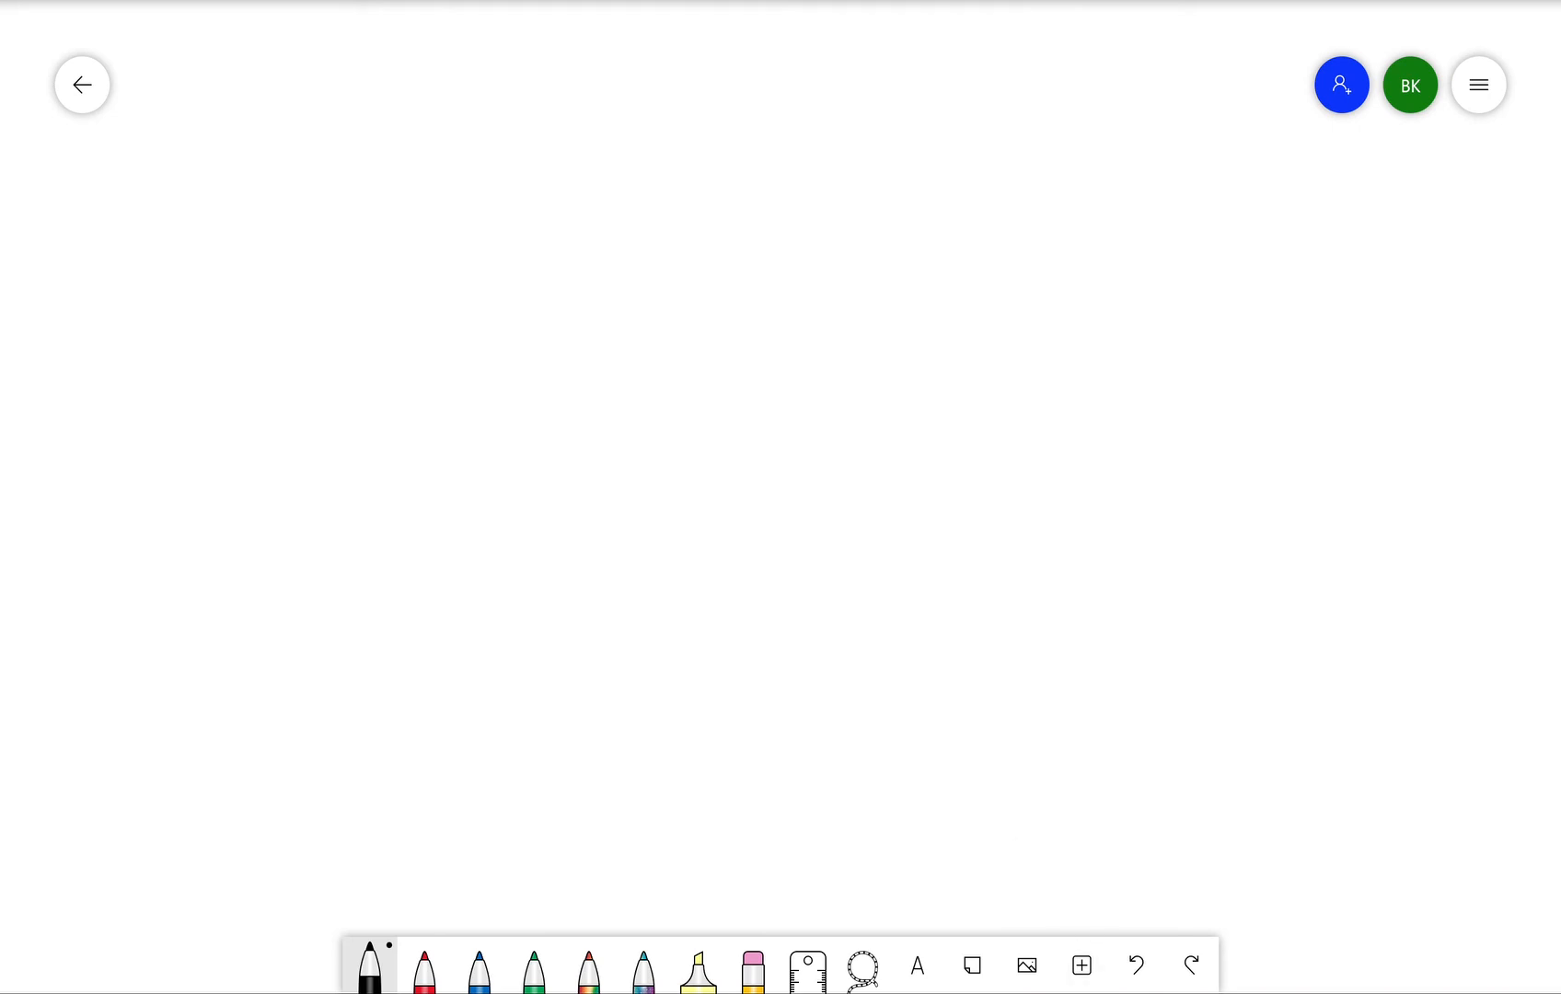
Try the yellow, light blue, purple, pink and peach colours for the whiteboard background, and set it back to white
click(1480, 85)
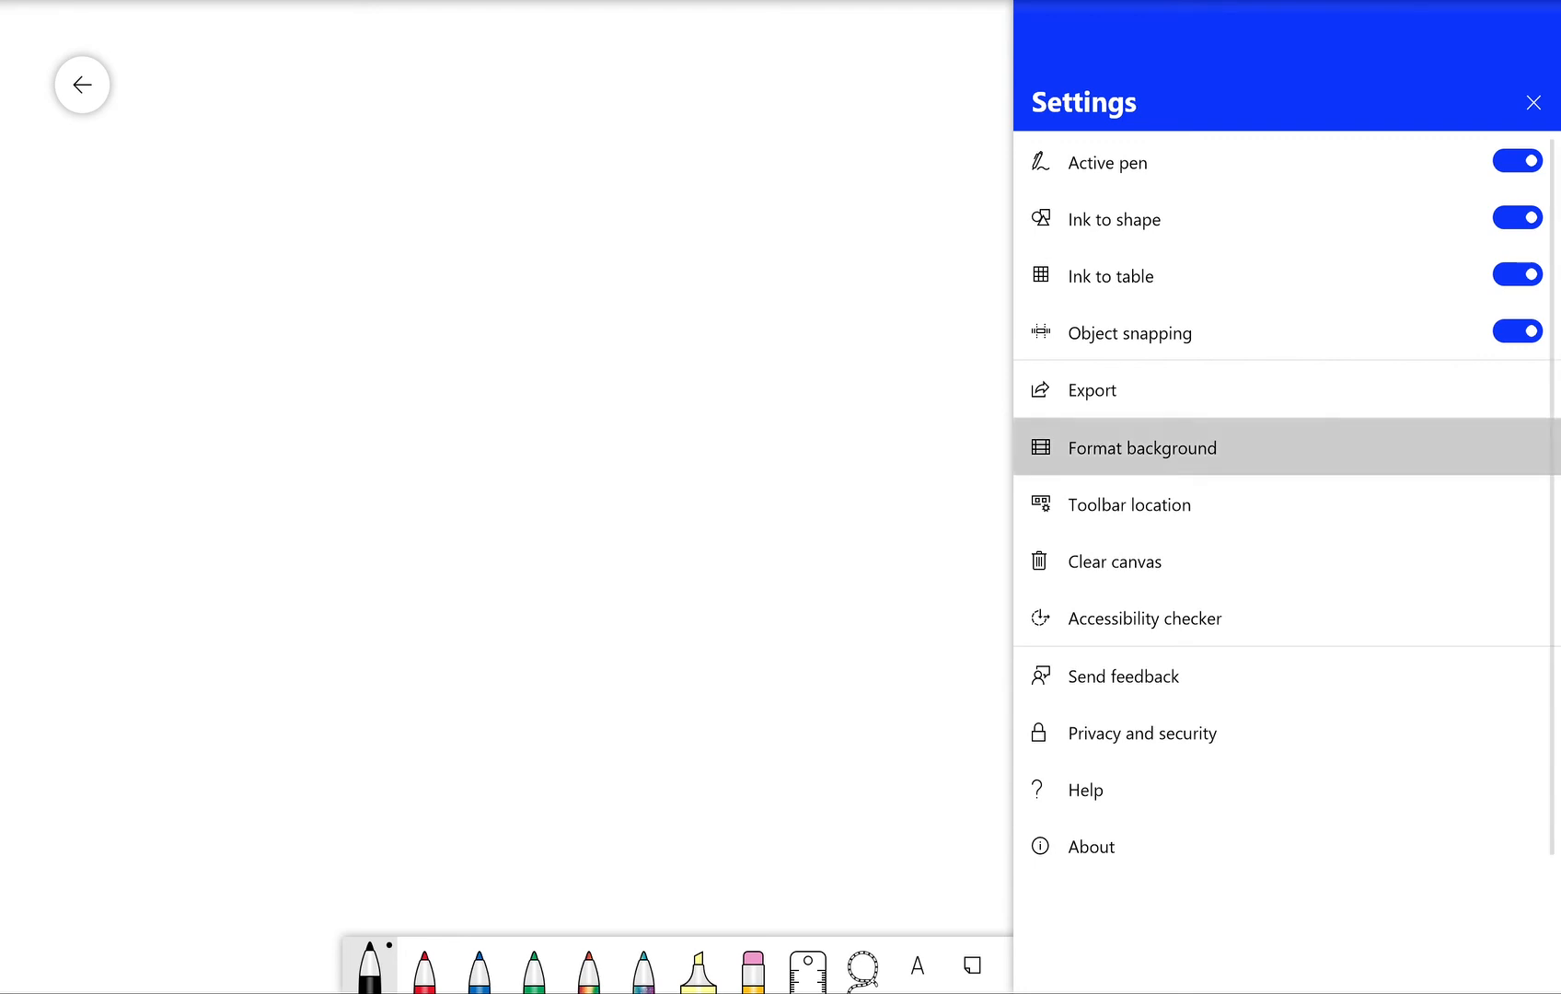
click(1141, 447)
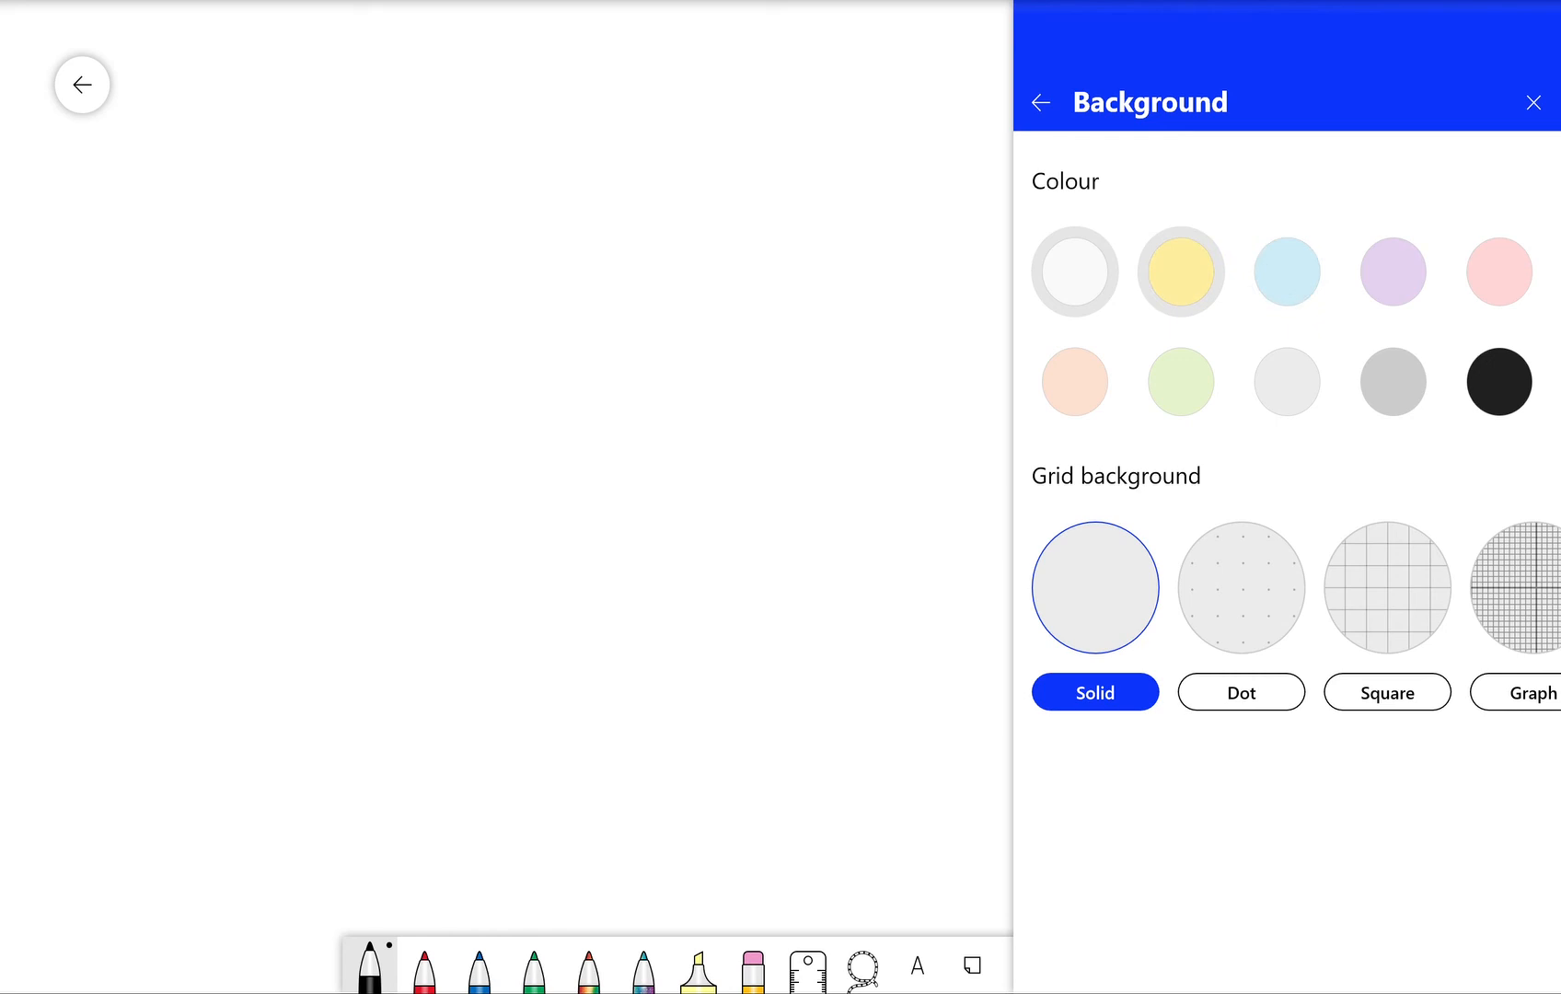
click(1181, 271)
click(1287, 271)
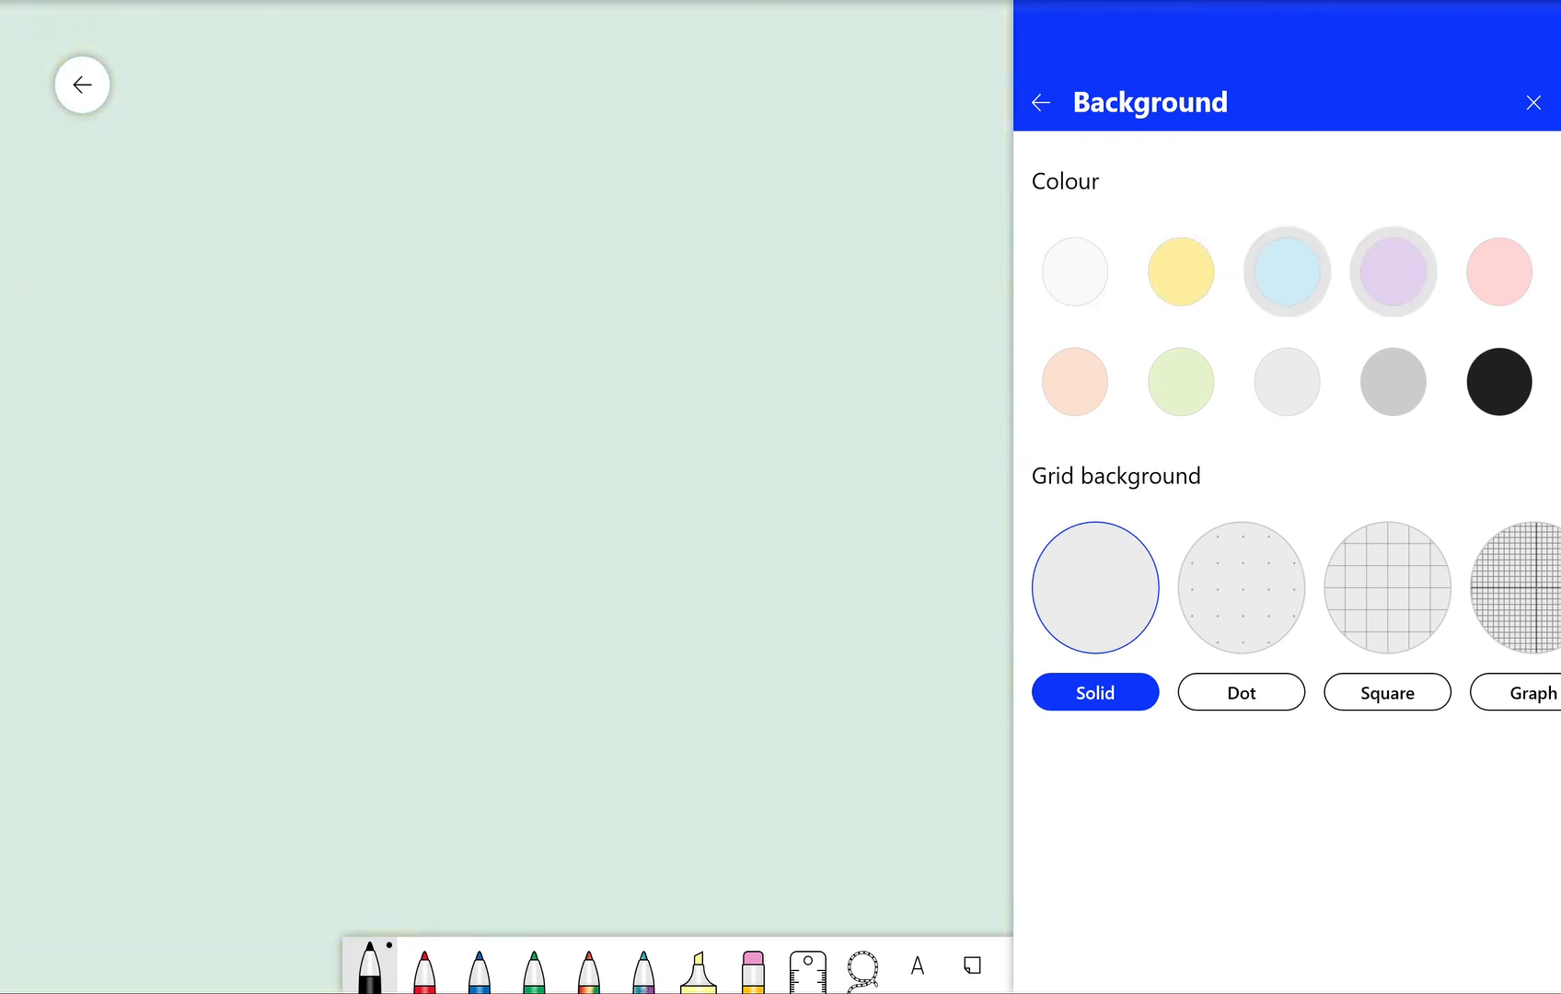
click(1393, 272)
click(1499, 272)
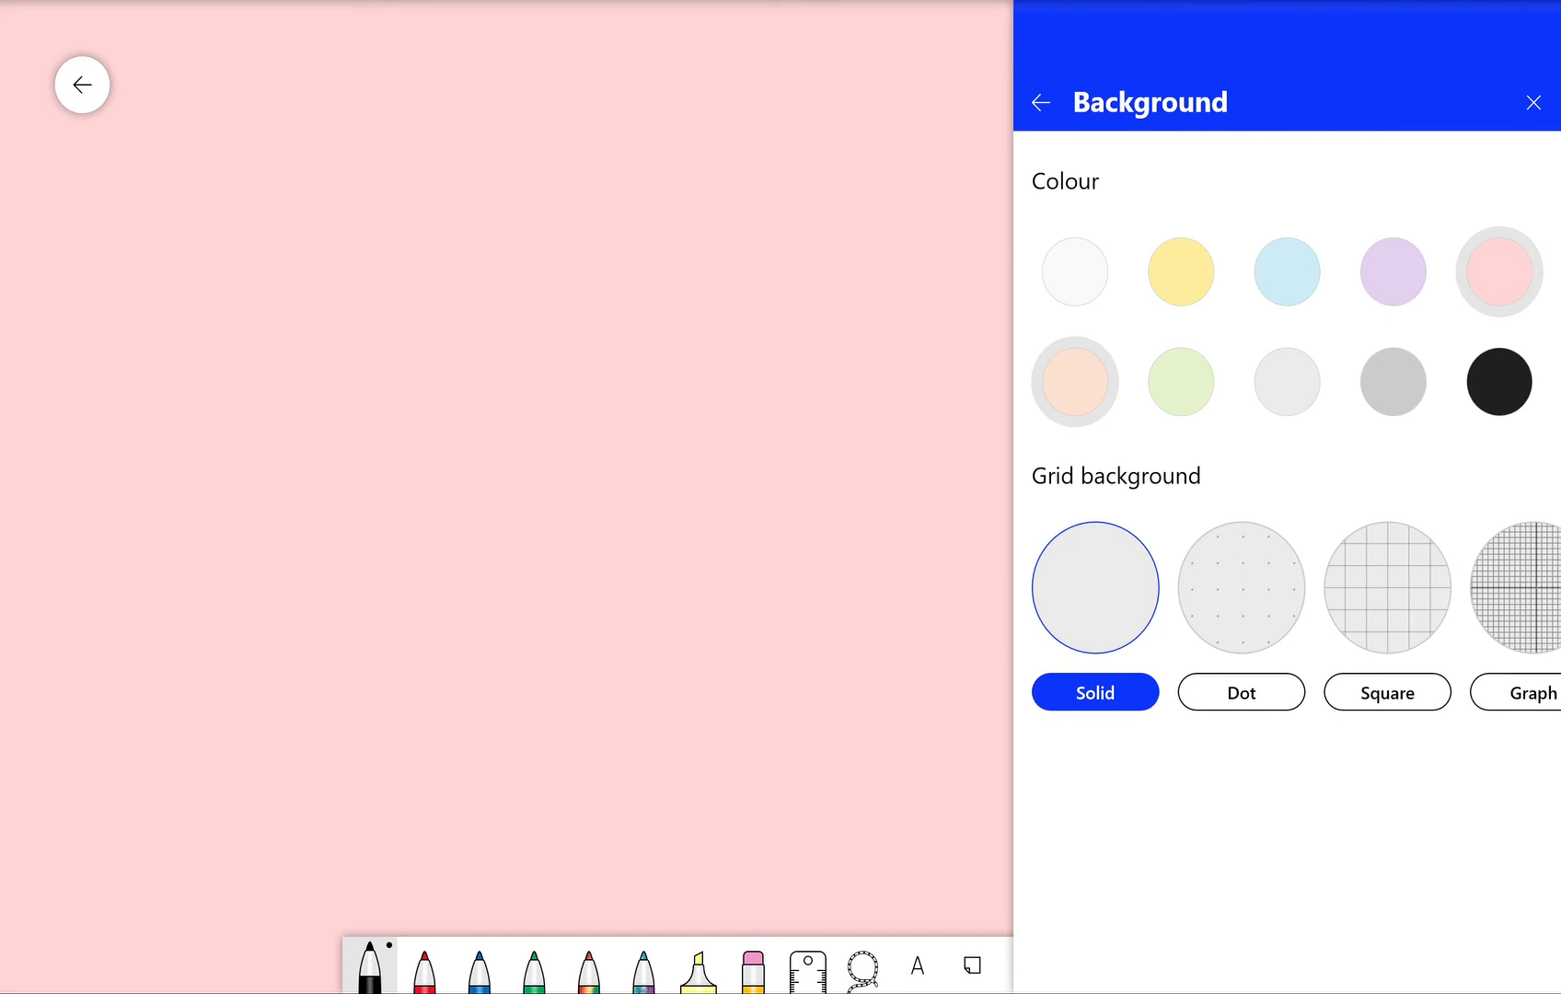
click(1075, 382)
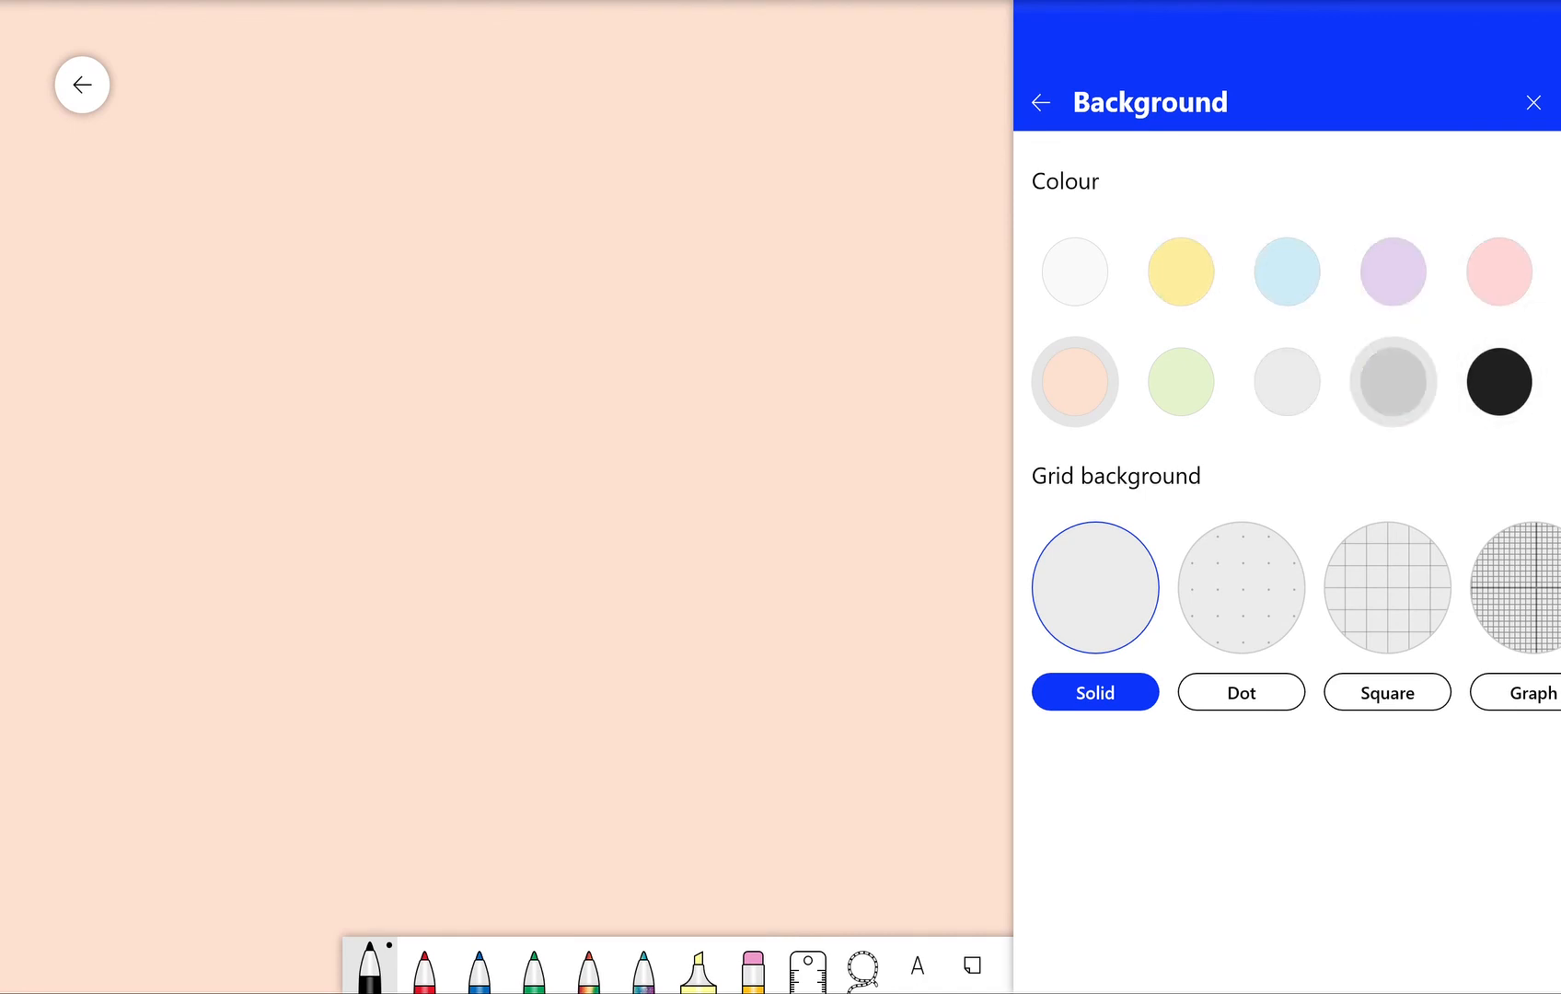
click(1075, 271)
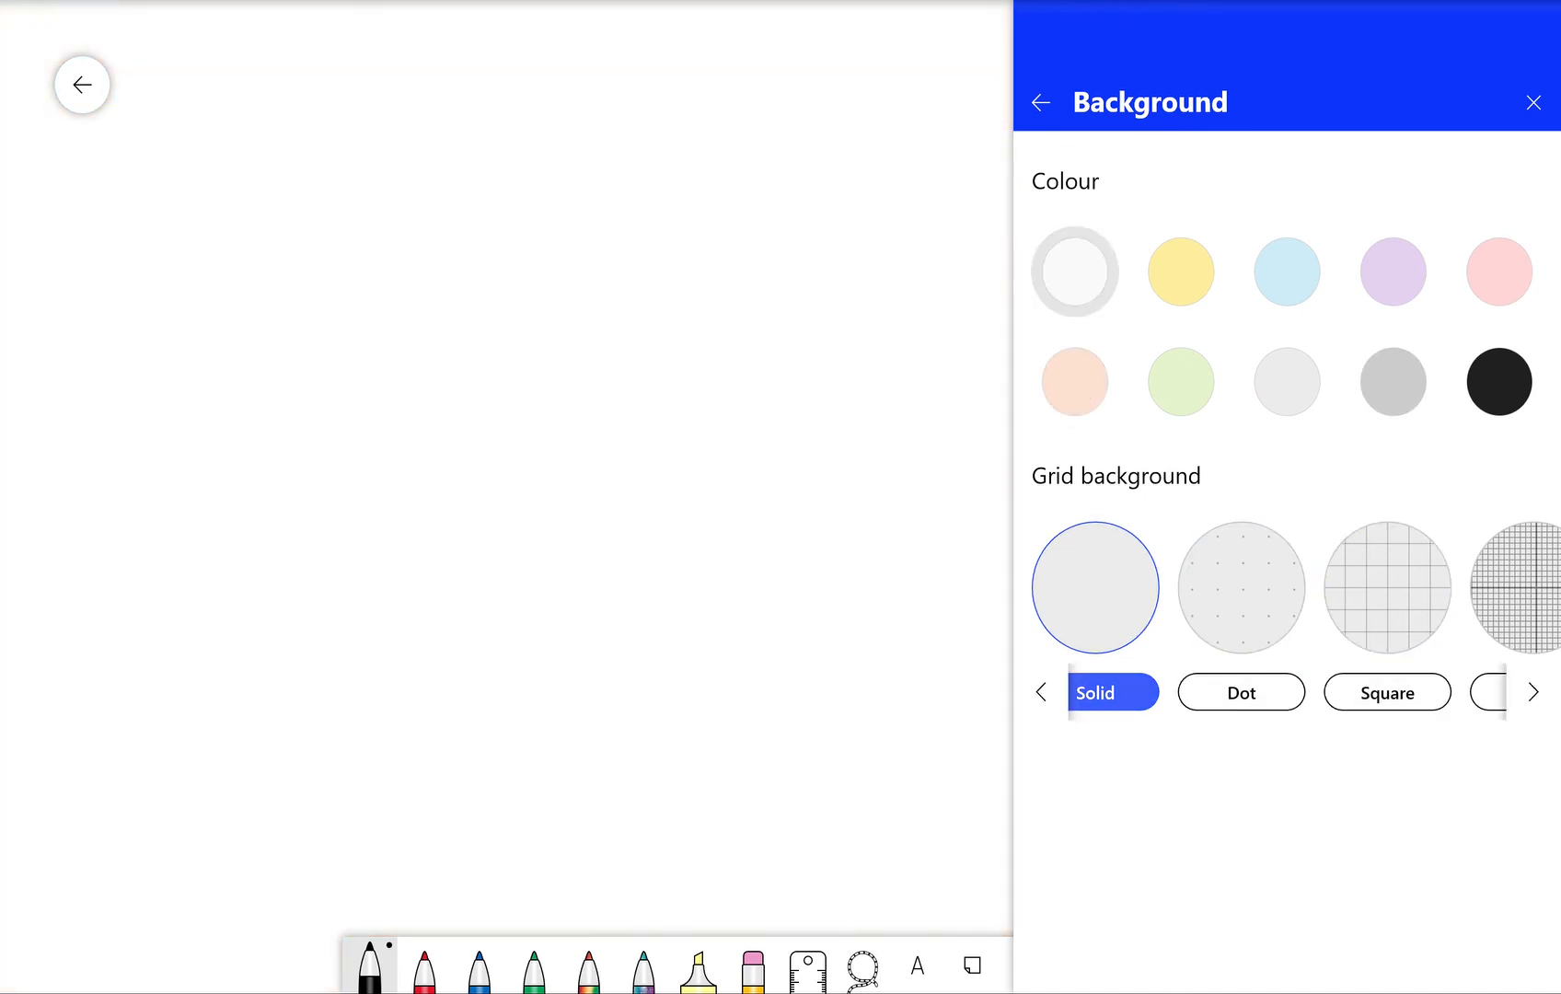
Try the Dot, Square, Graph and Hybrid patterns as the whiteboard's grid background
click(1242, 692)
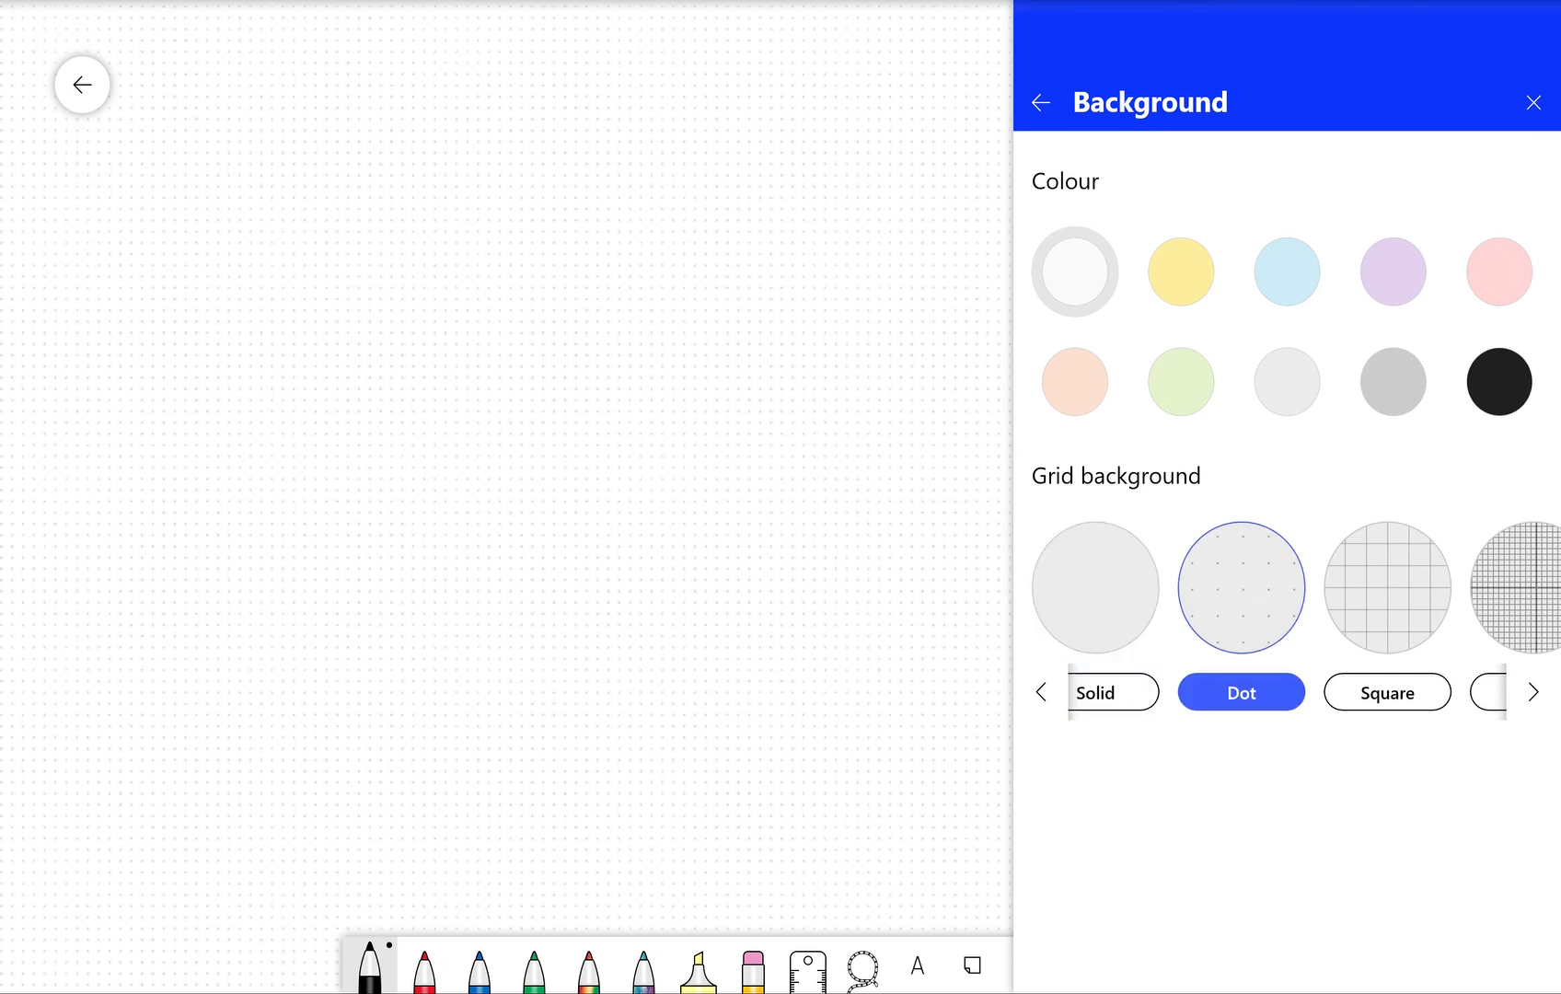
click(1388, 693)
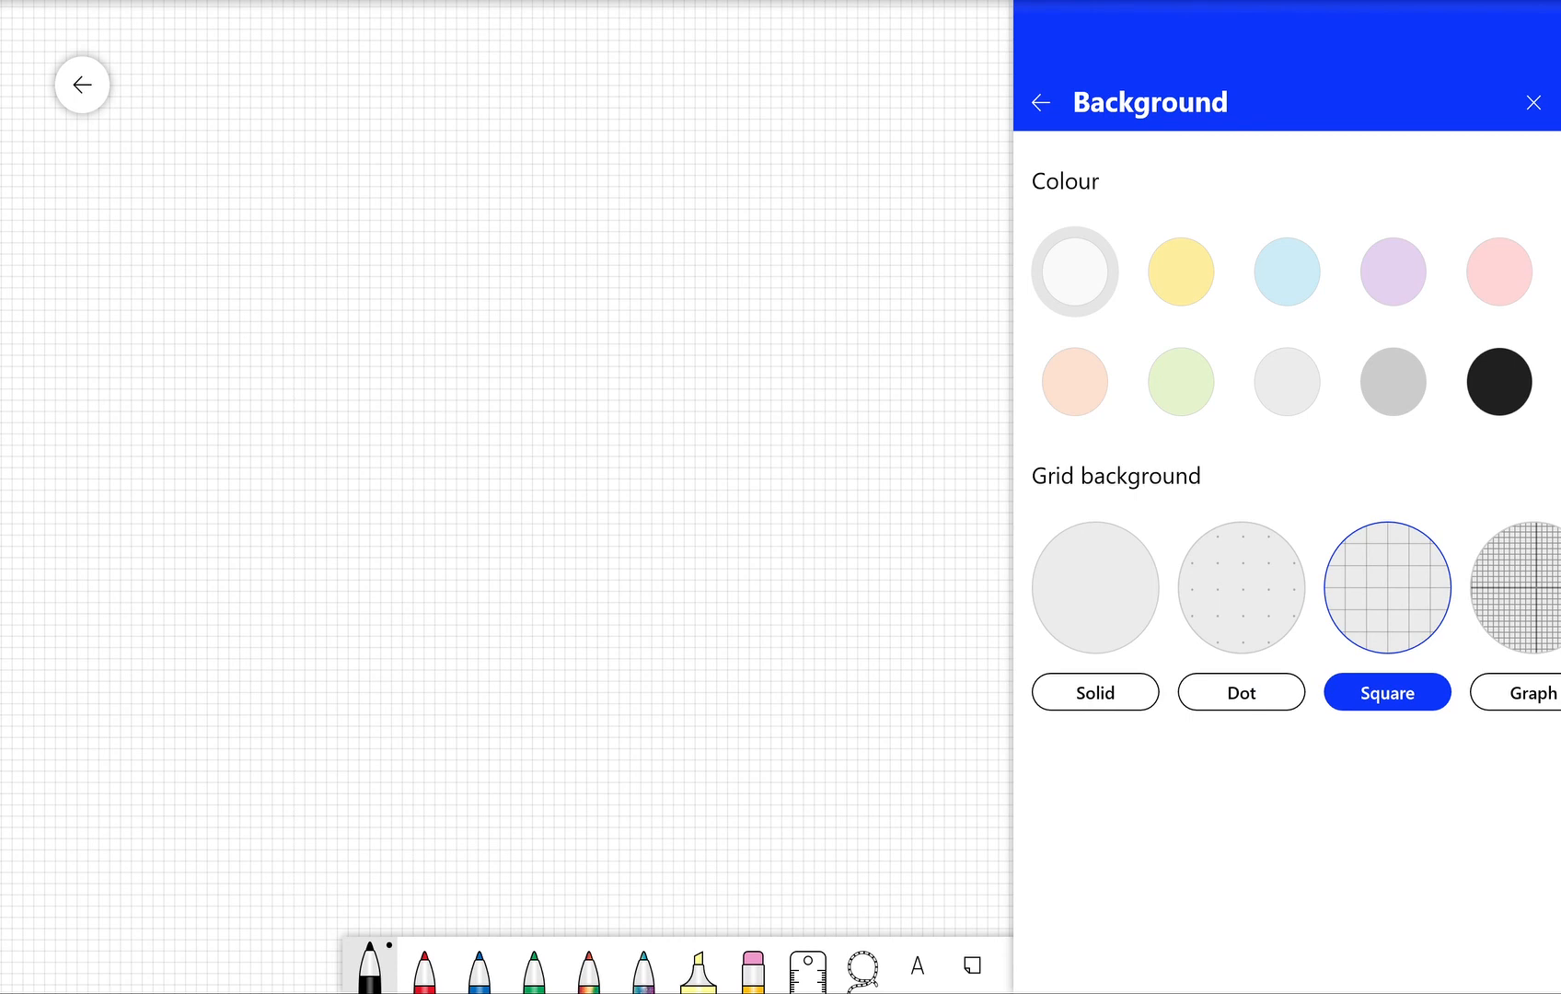
click(1514, 594)
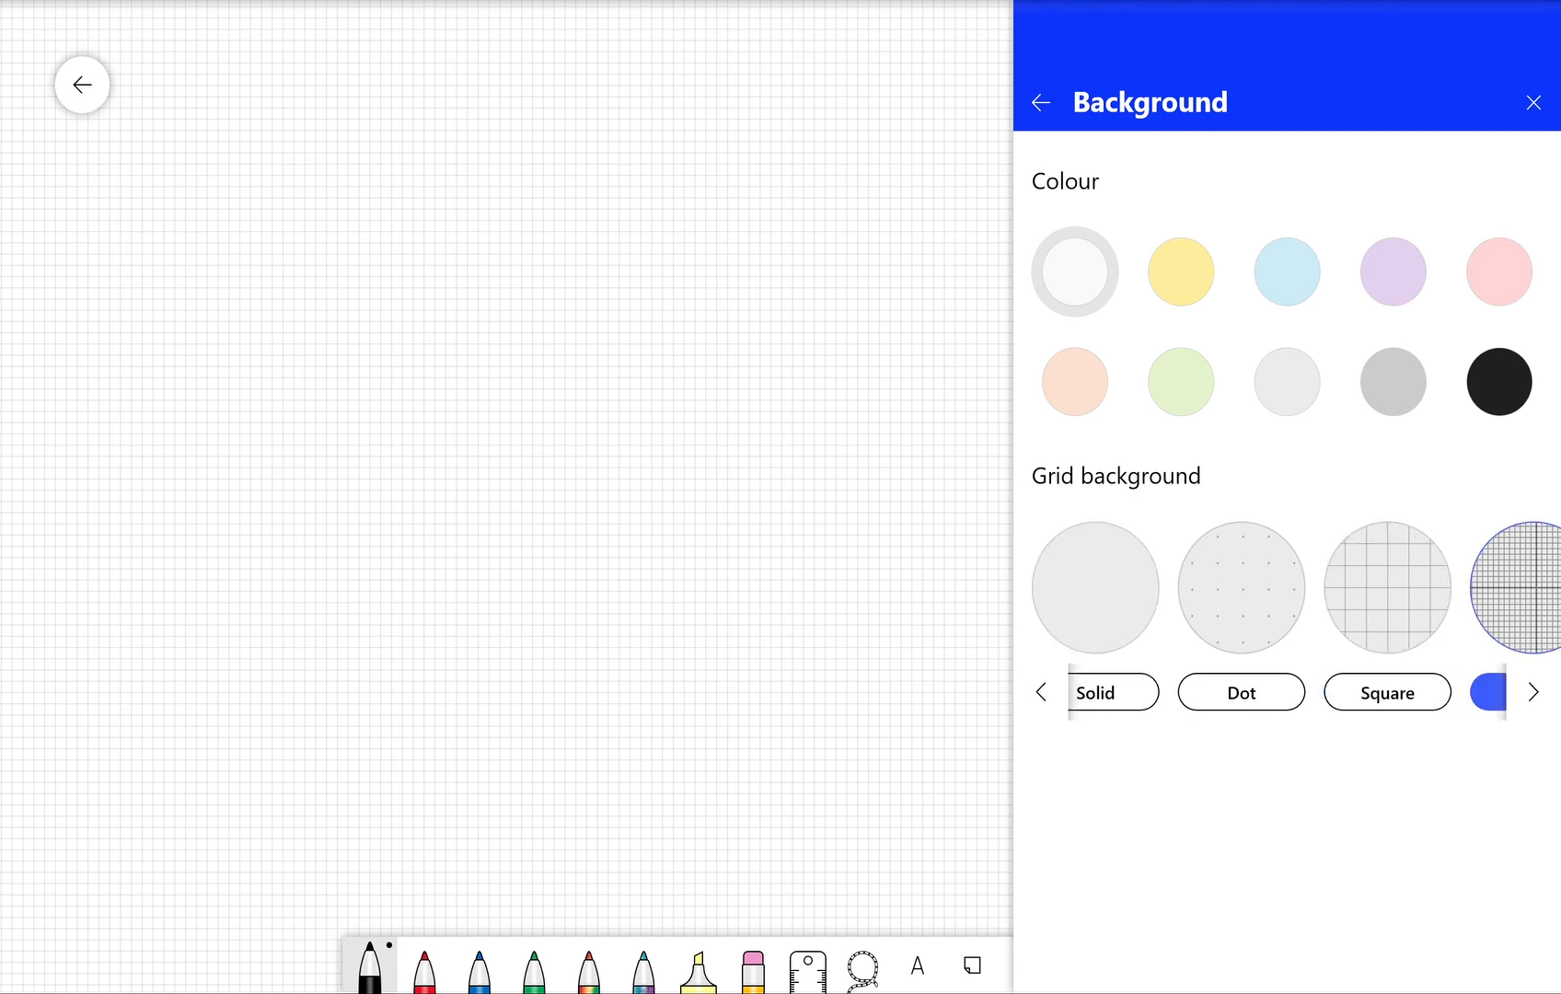
scroll(1388, 599, right, 8)
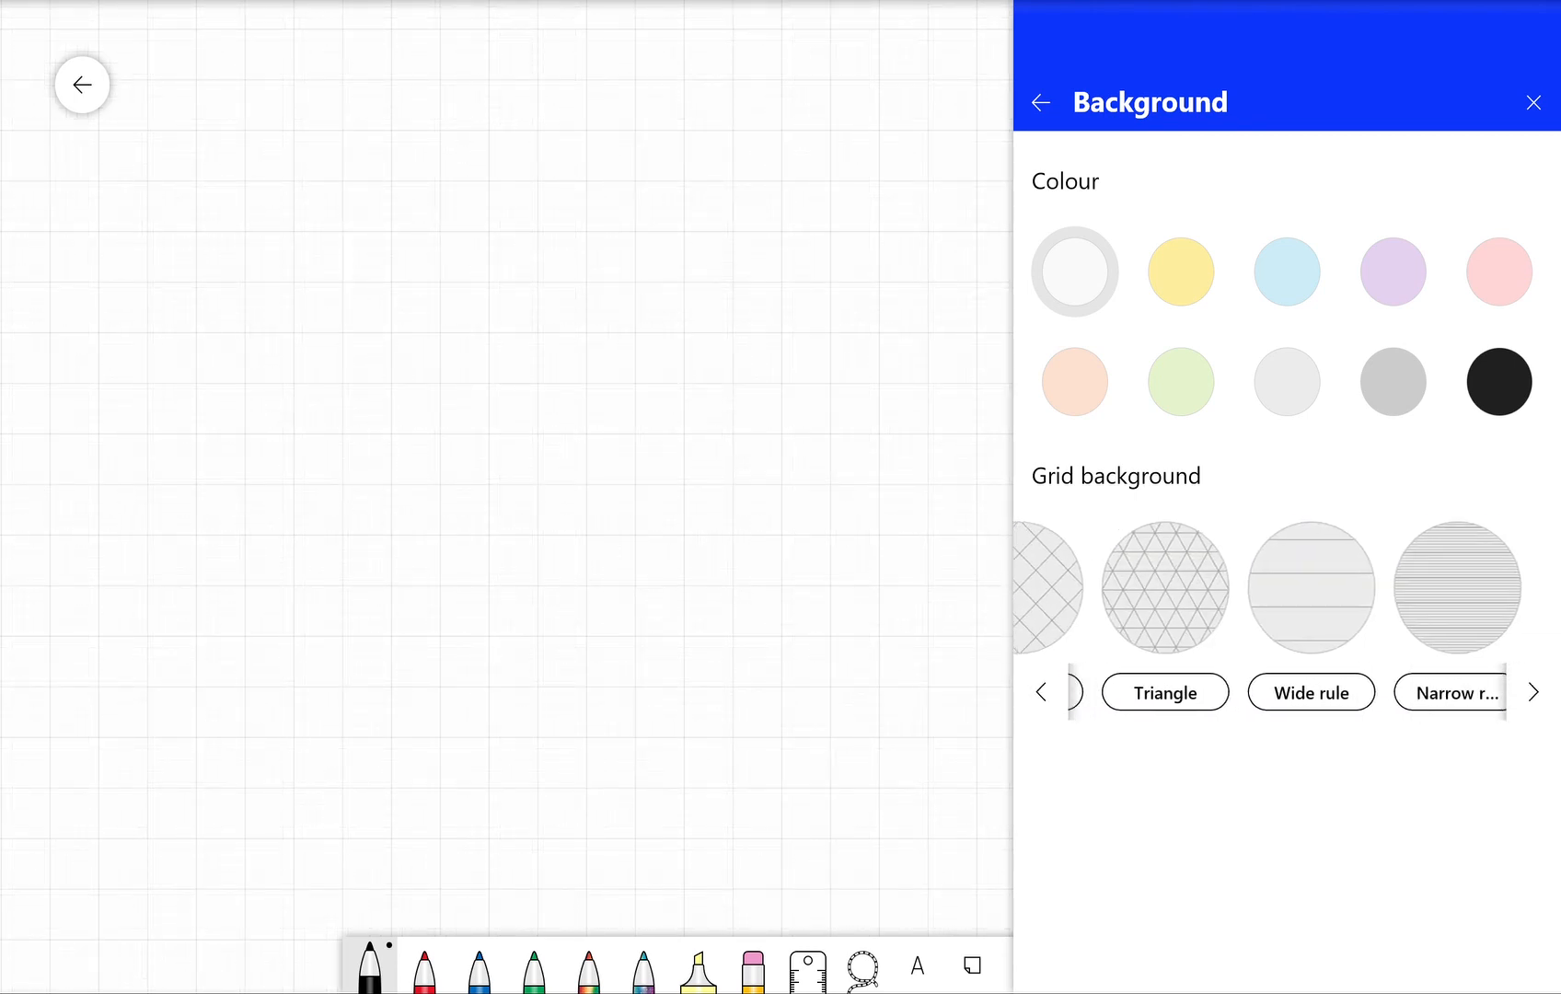
scroll(1387, 598, left, 3)
scroll(1246, 598, left, 2)
click(1221, 599)
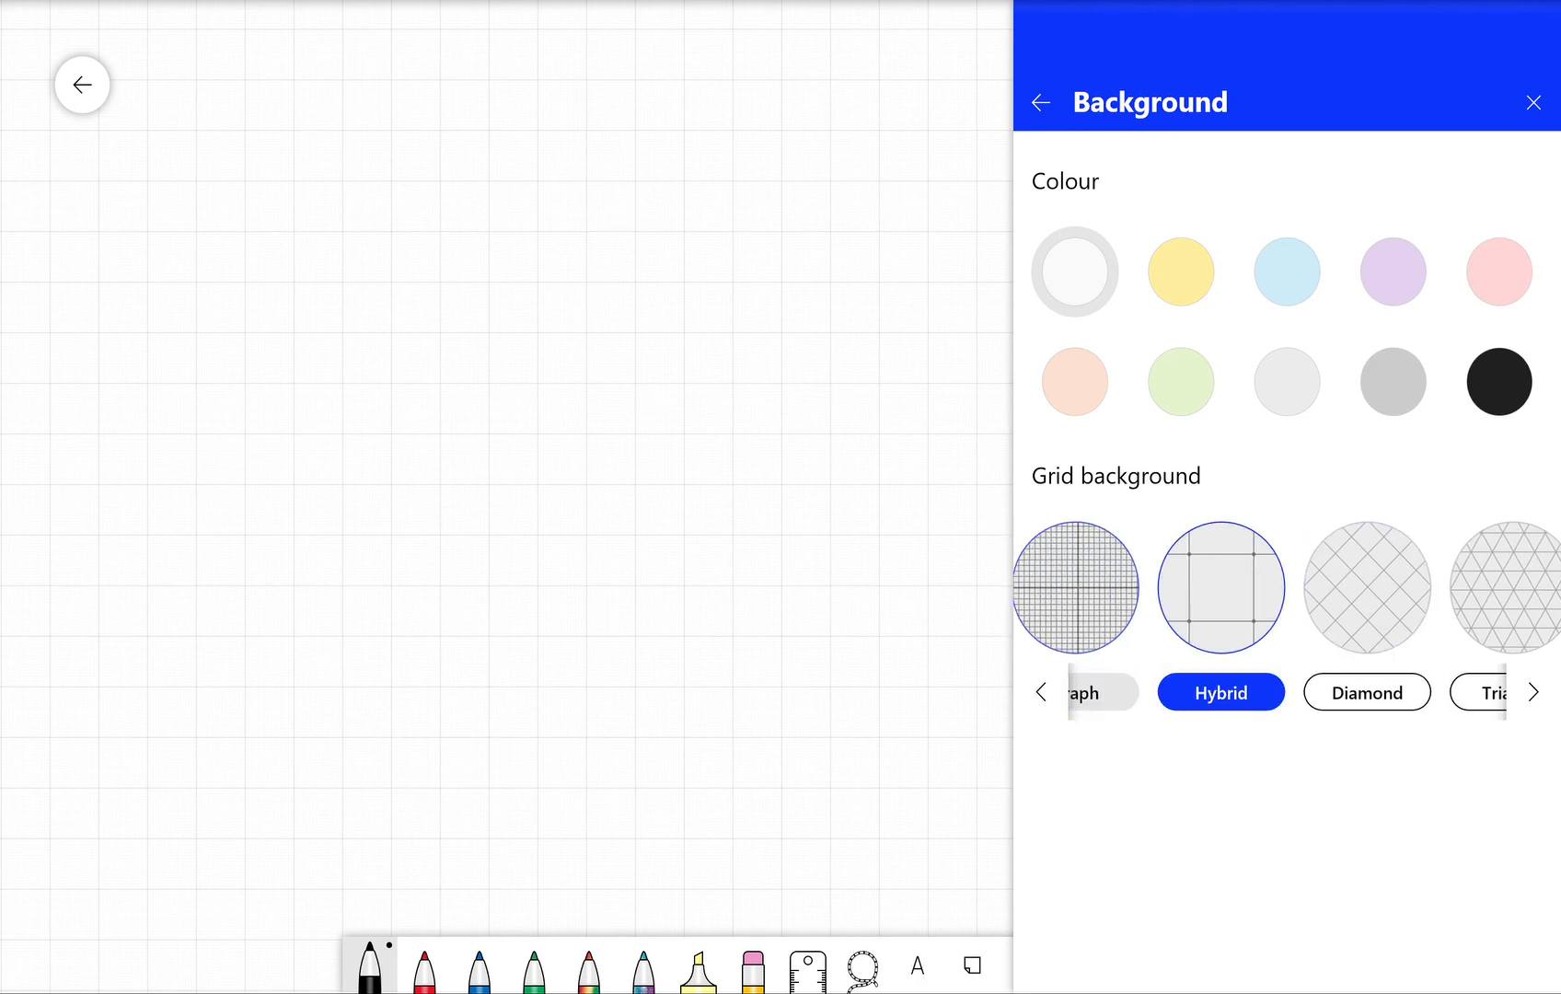
Try the Diamond, Triangle, Wide rule and Narrow rule grid backgrounds, and set the background back to Solid
click(1367, 598)
scroll(1289, 598, right, 2)
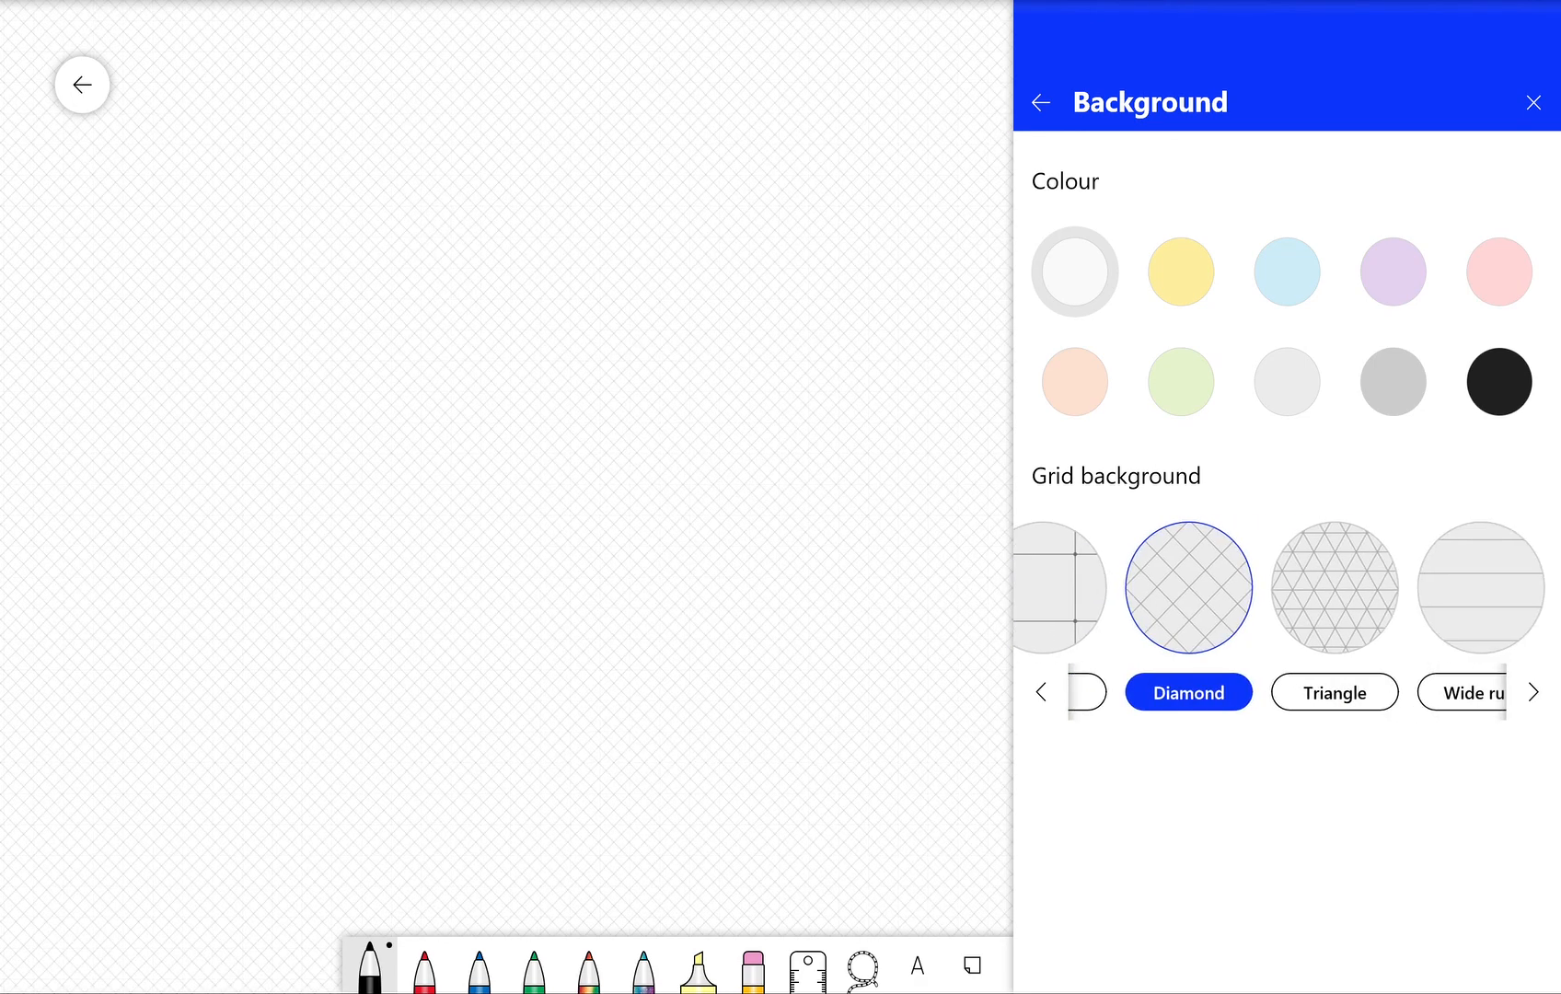
click(1335, 599)
scroll(1288, 599, right, 2)
click(1331, 594)
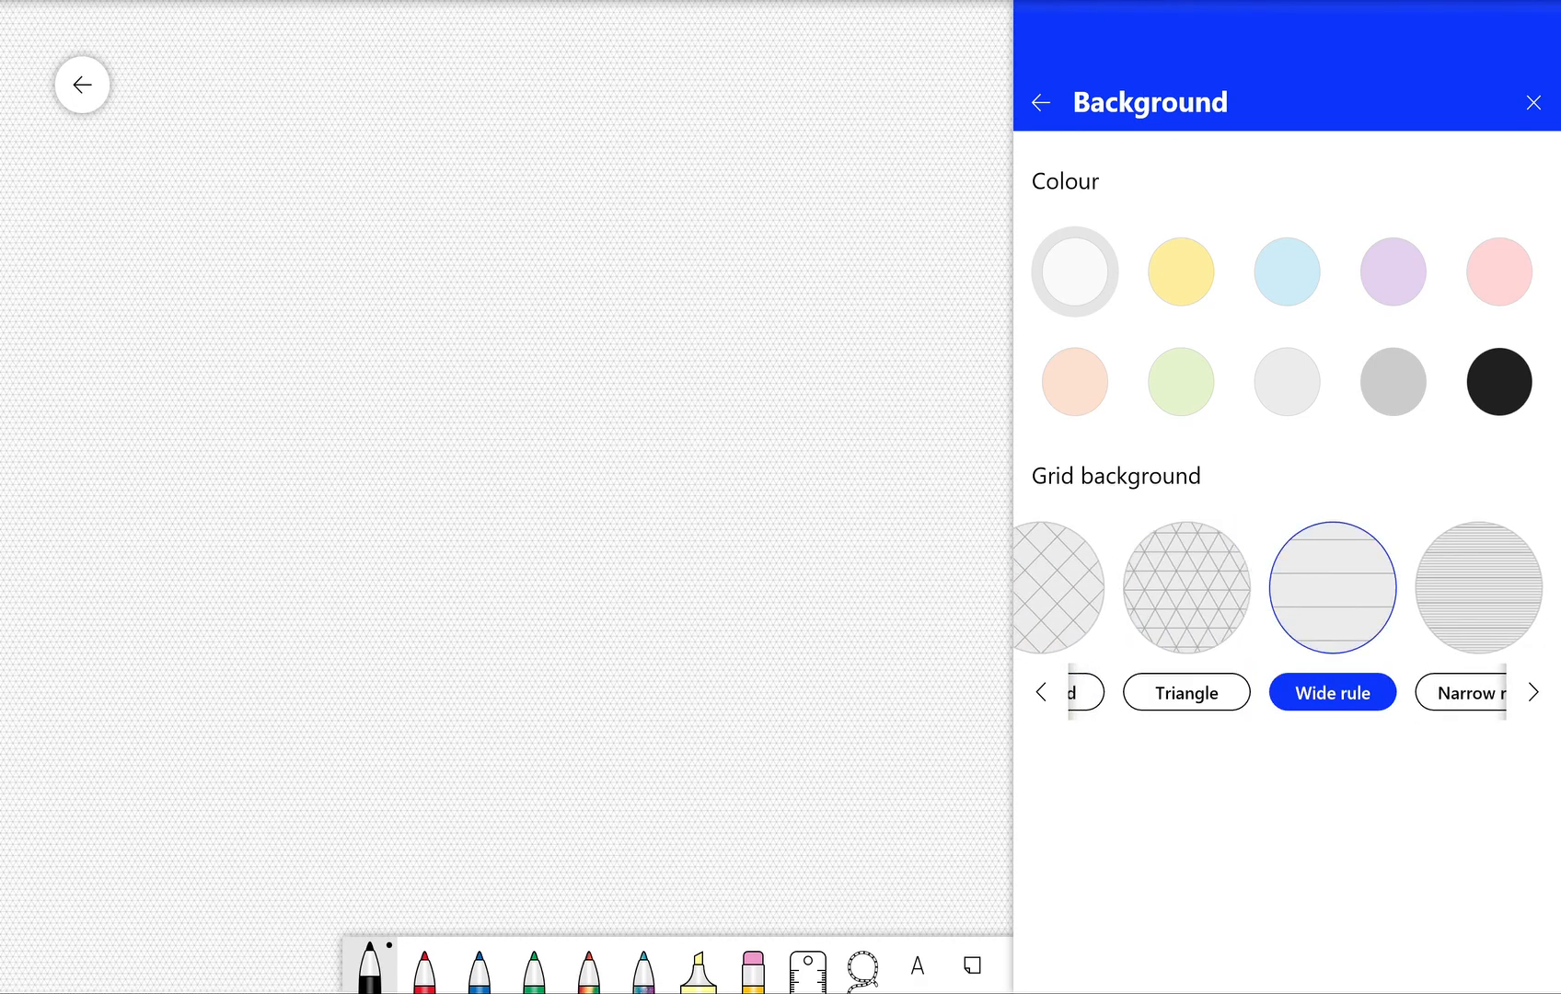
click(1479, 589)
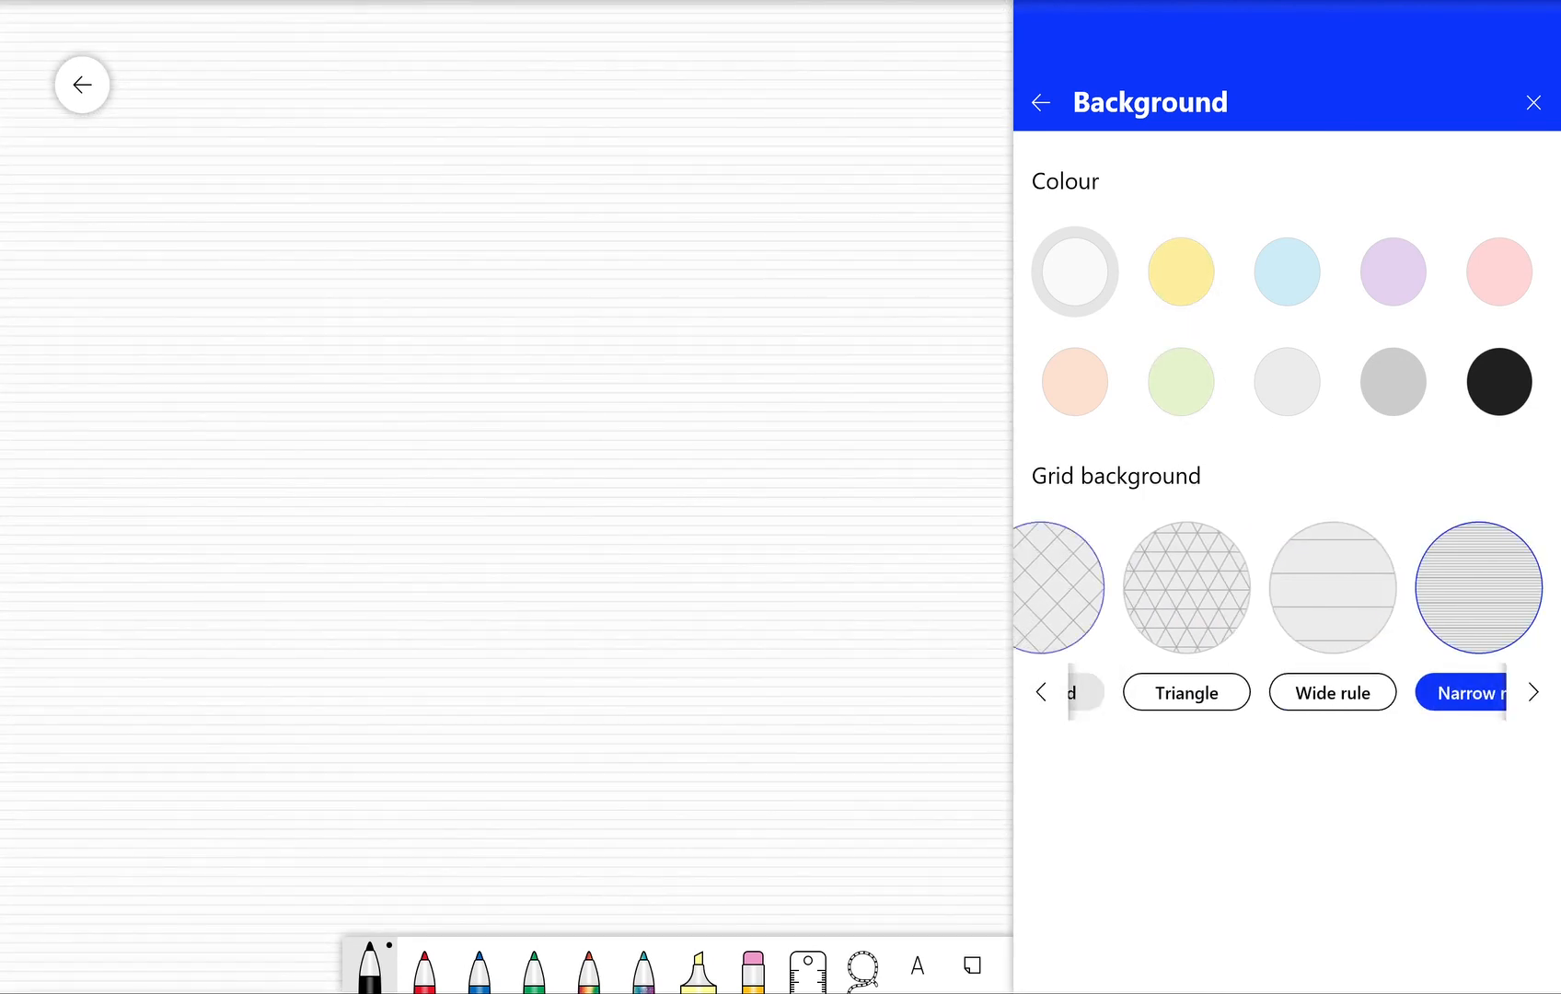
scroll(1063, 589, left, 6)
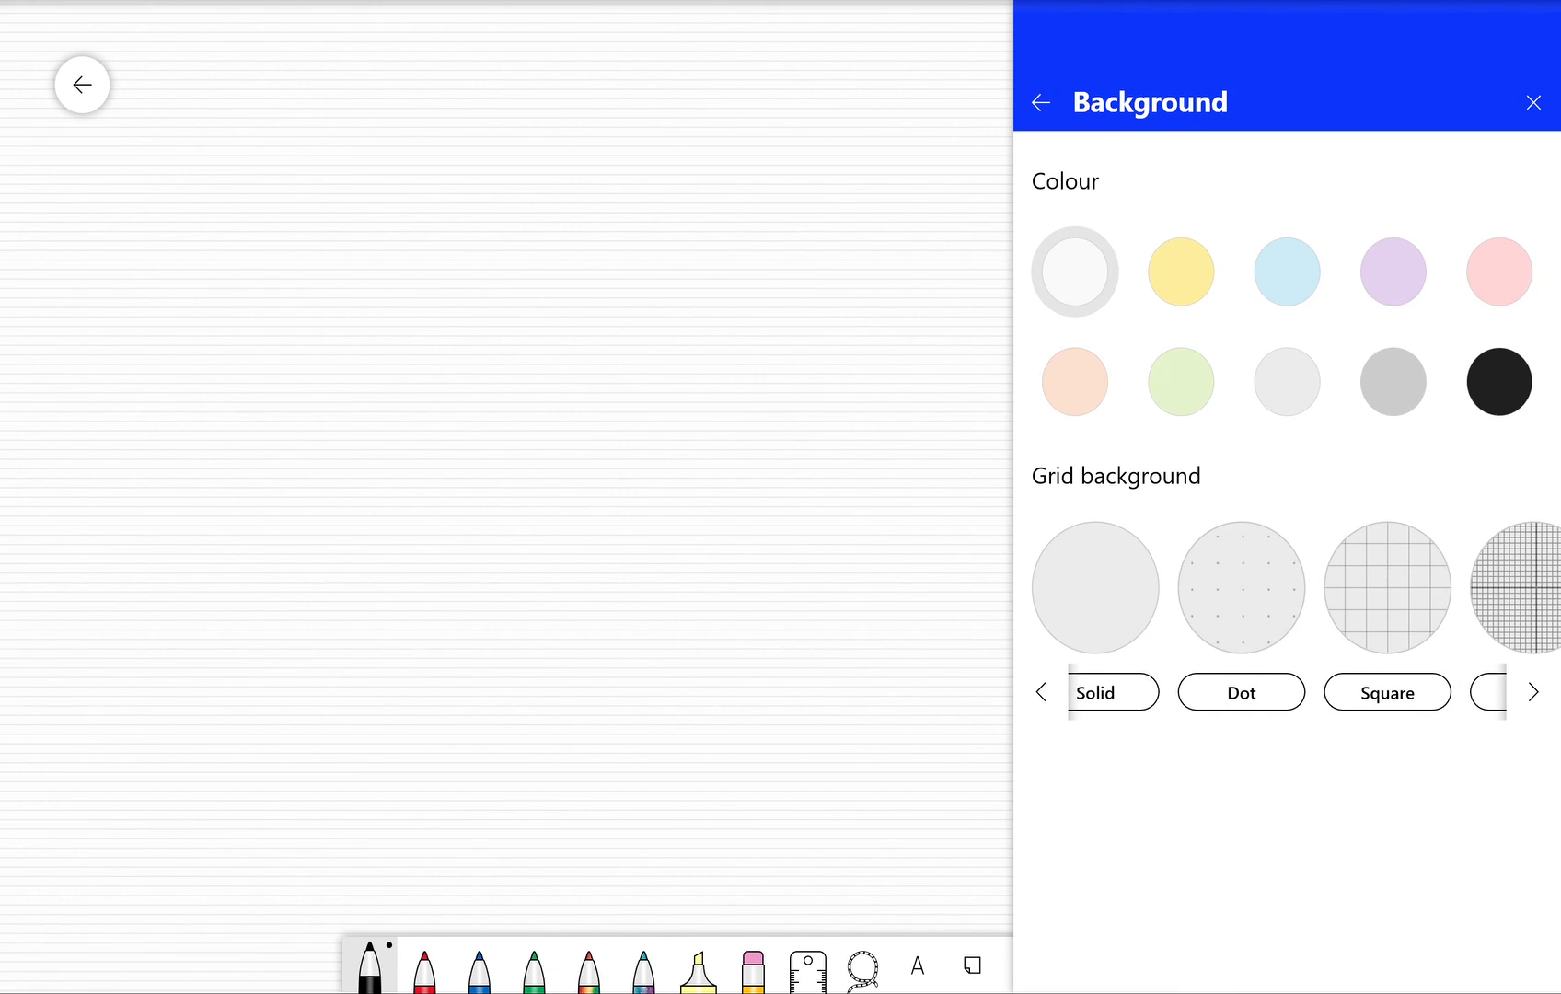
click(1096, 589)
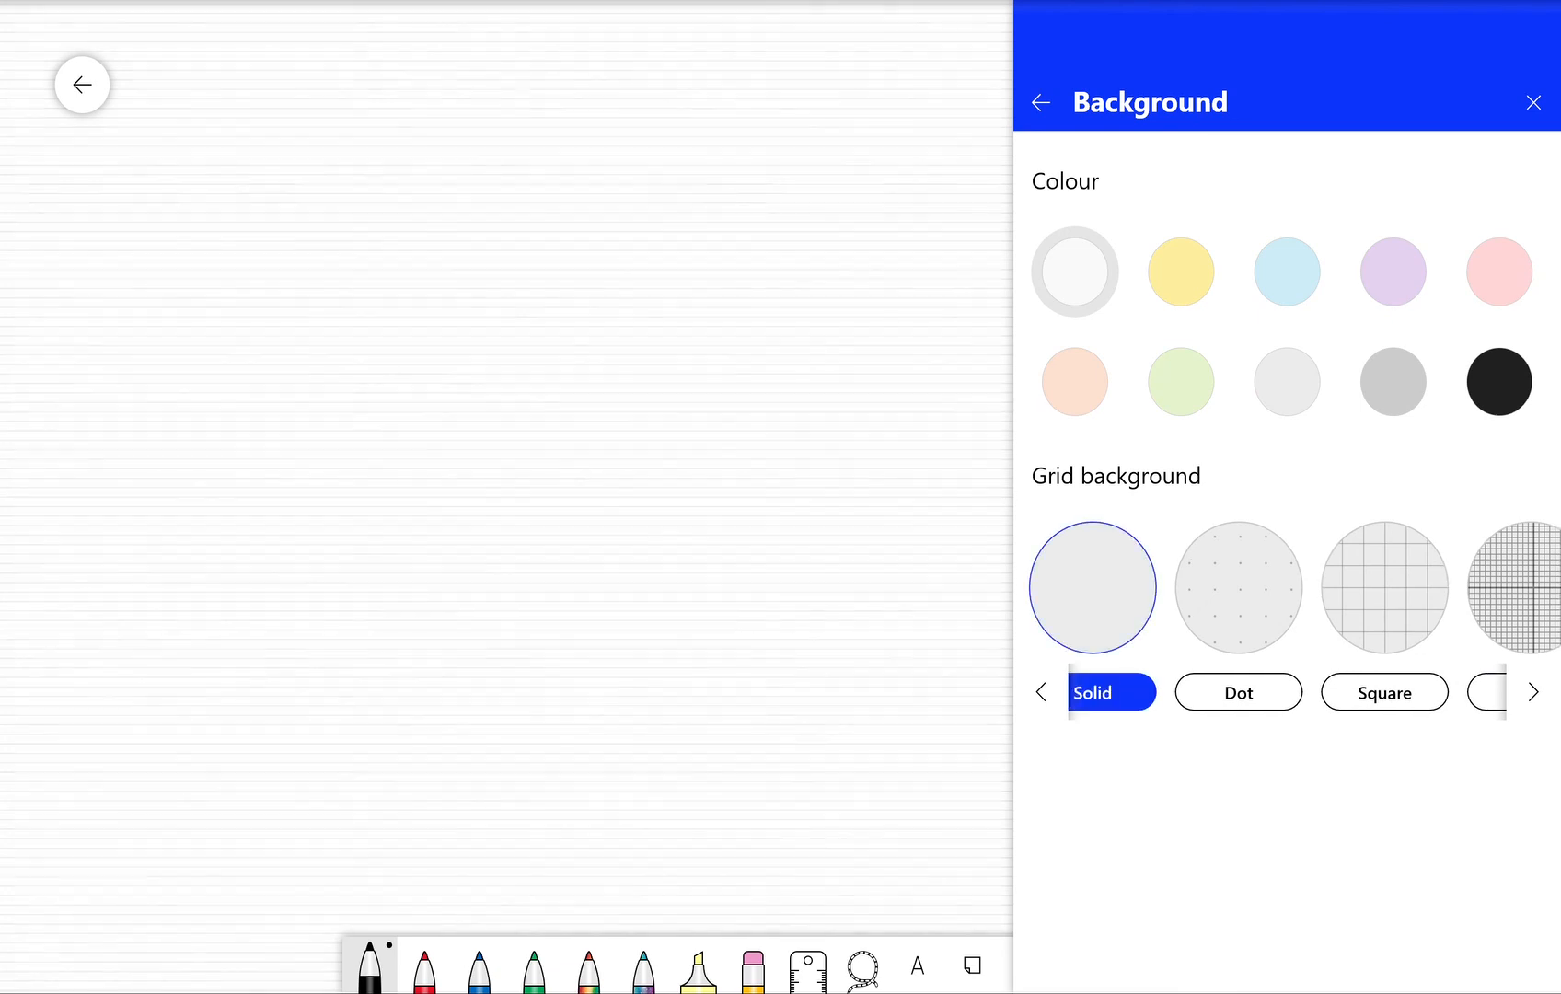
Try the Left toolbar location, switch the toolbar to Right, and close the settings to view it beside the whiteboard
click(1041, 103)
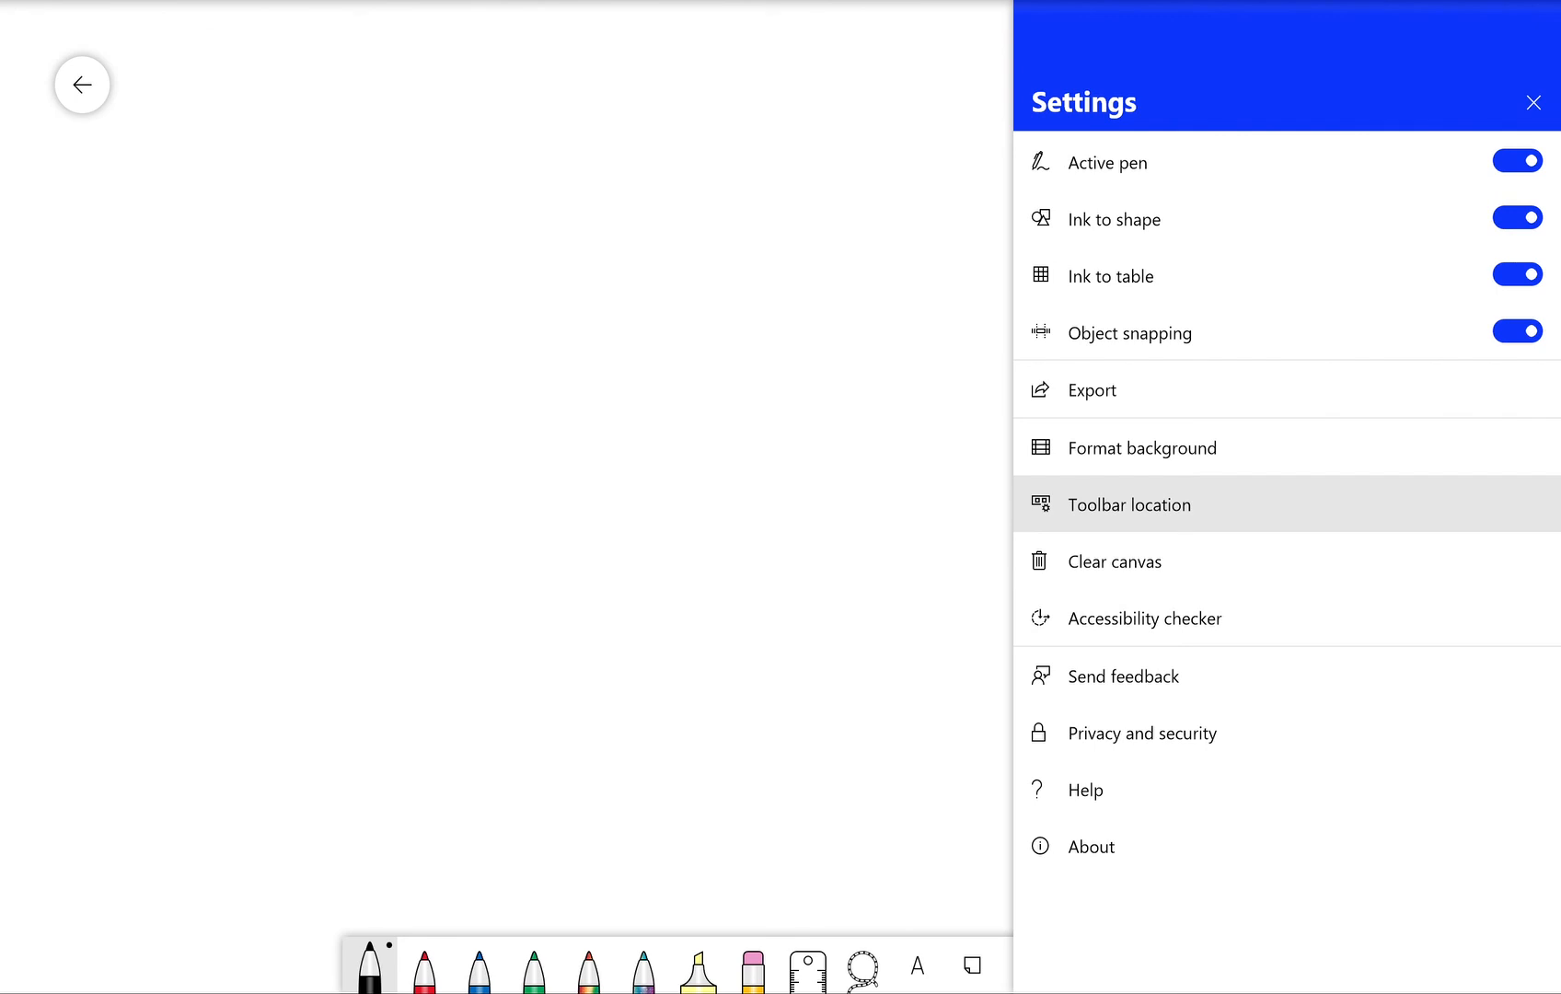
click(1130, 505)
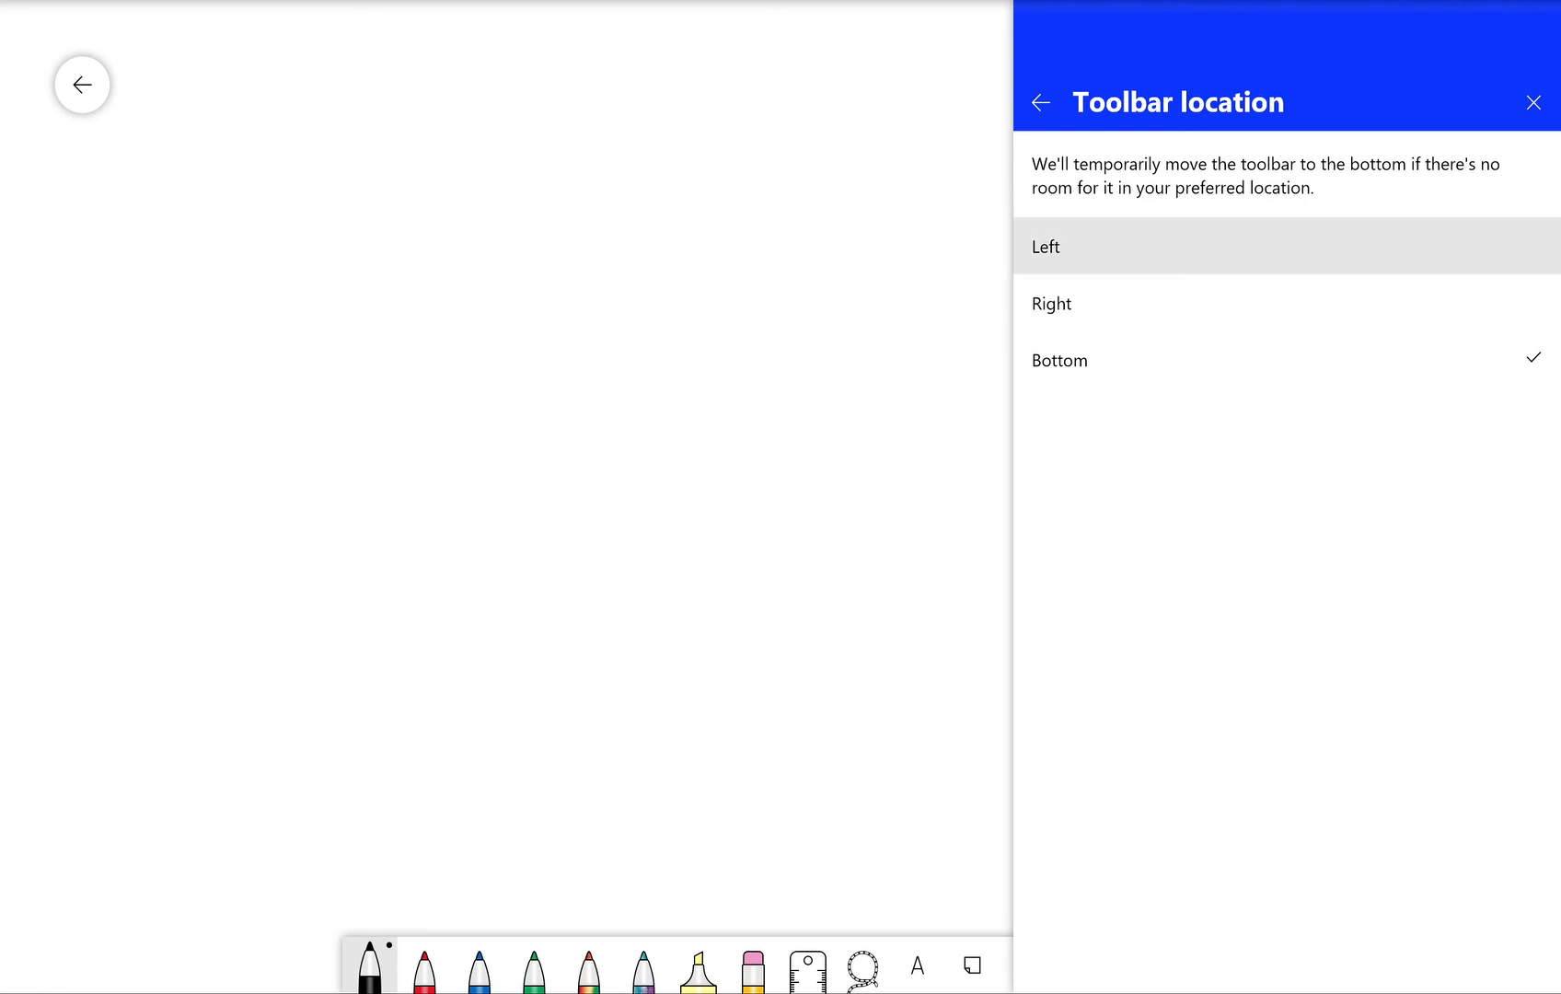
click(1045, 247)
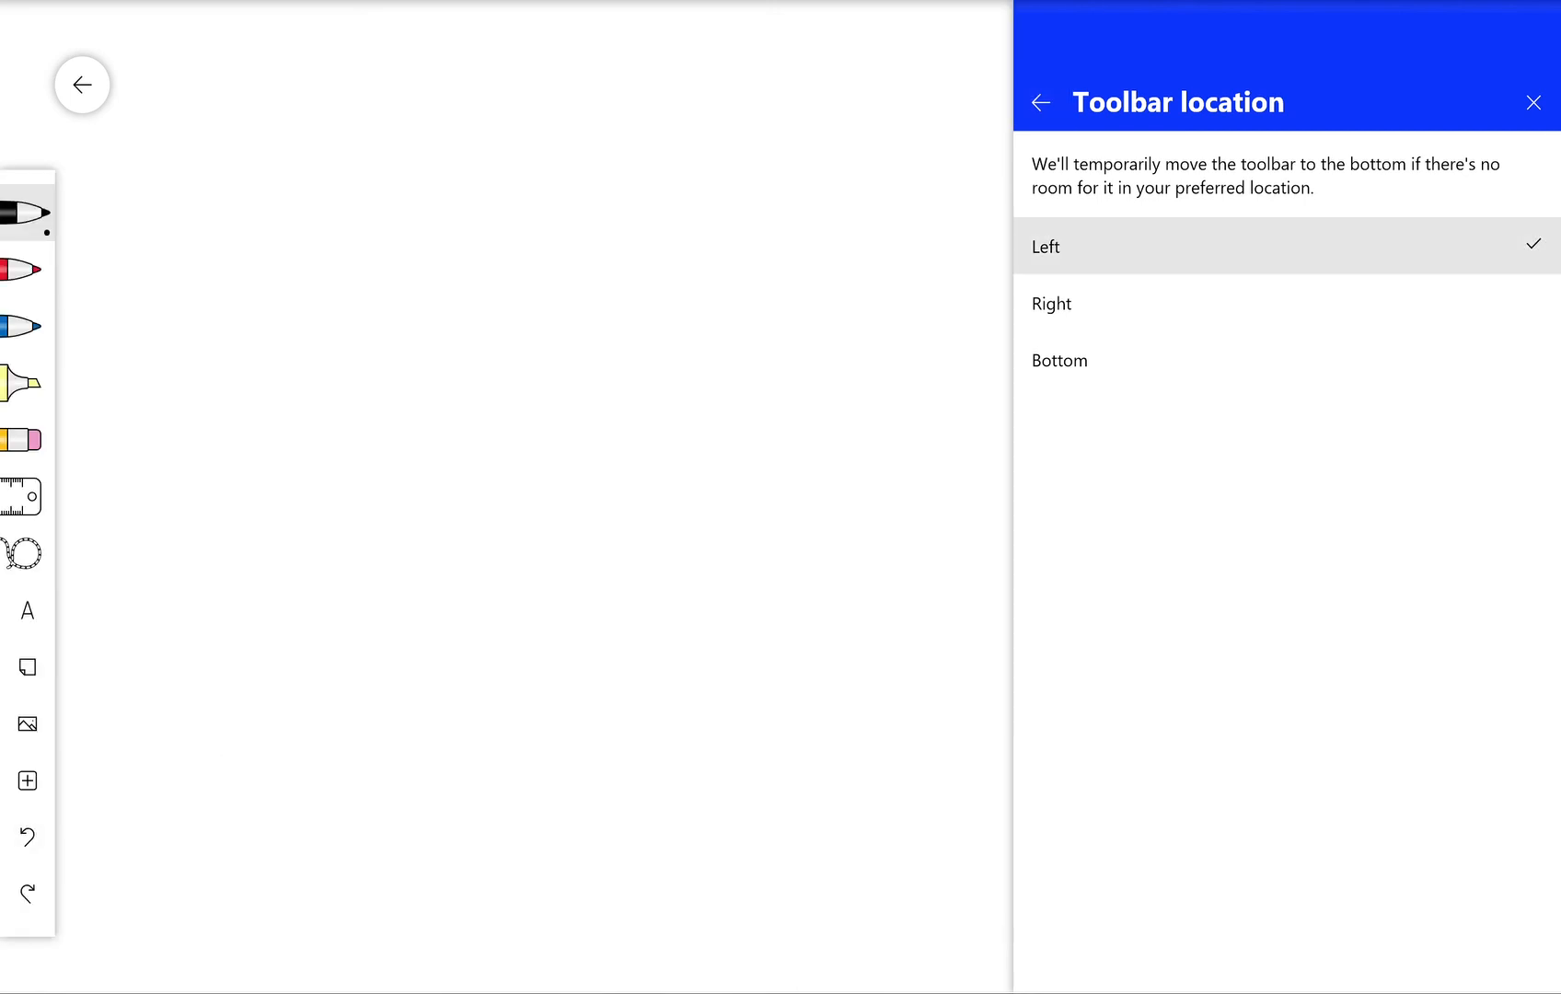
click(1052, 304)
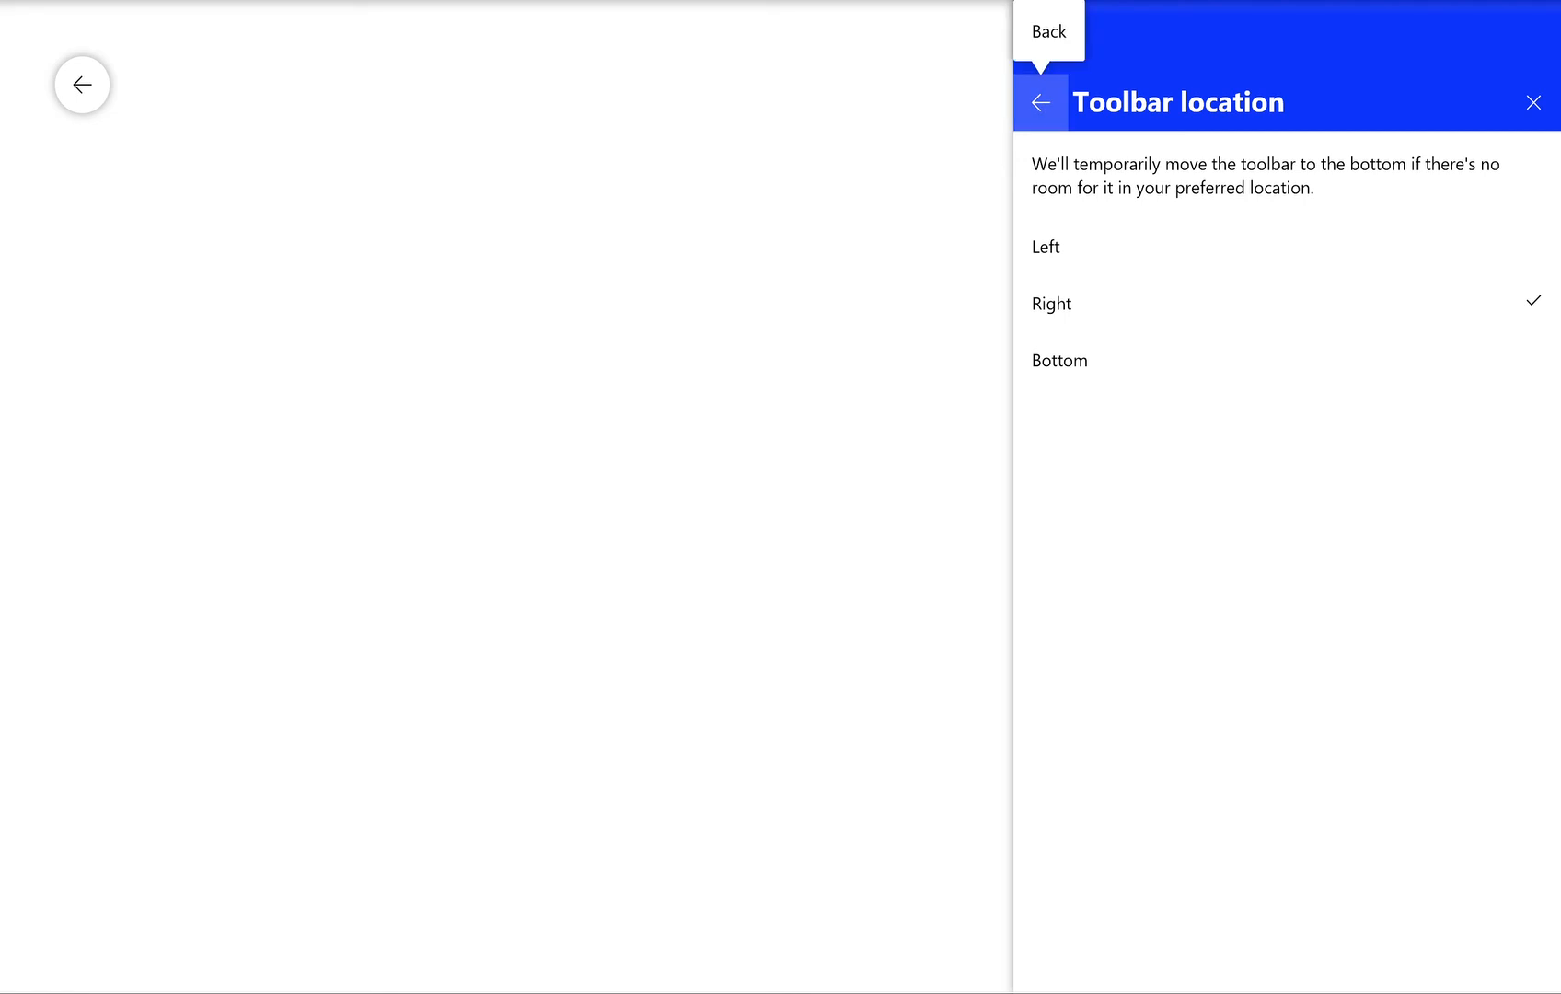
click(1040, 102)
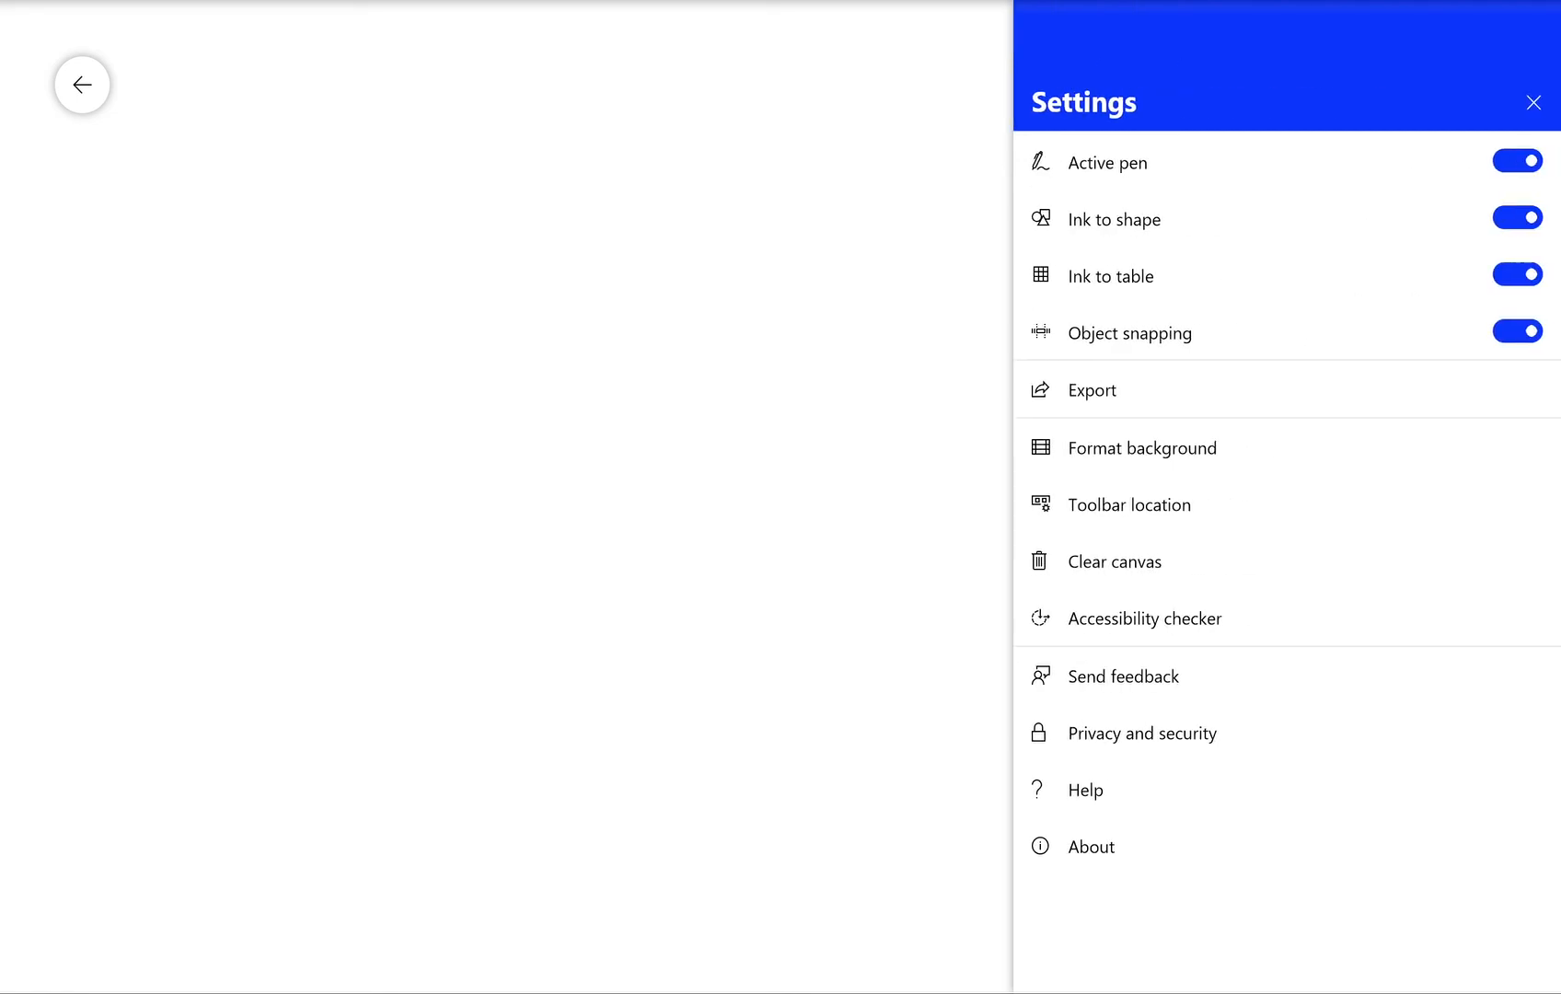
click(1533, 102)
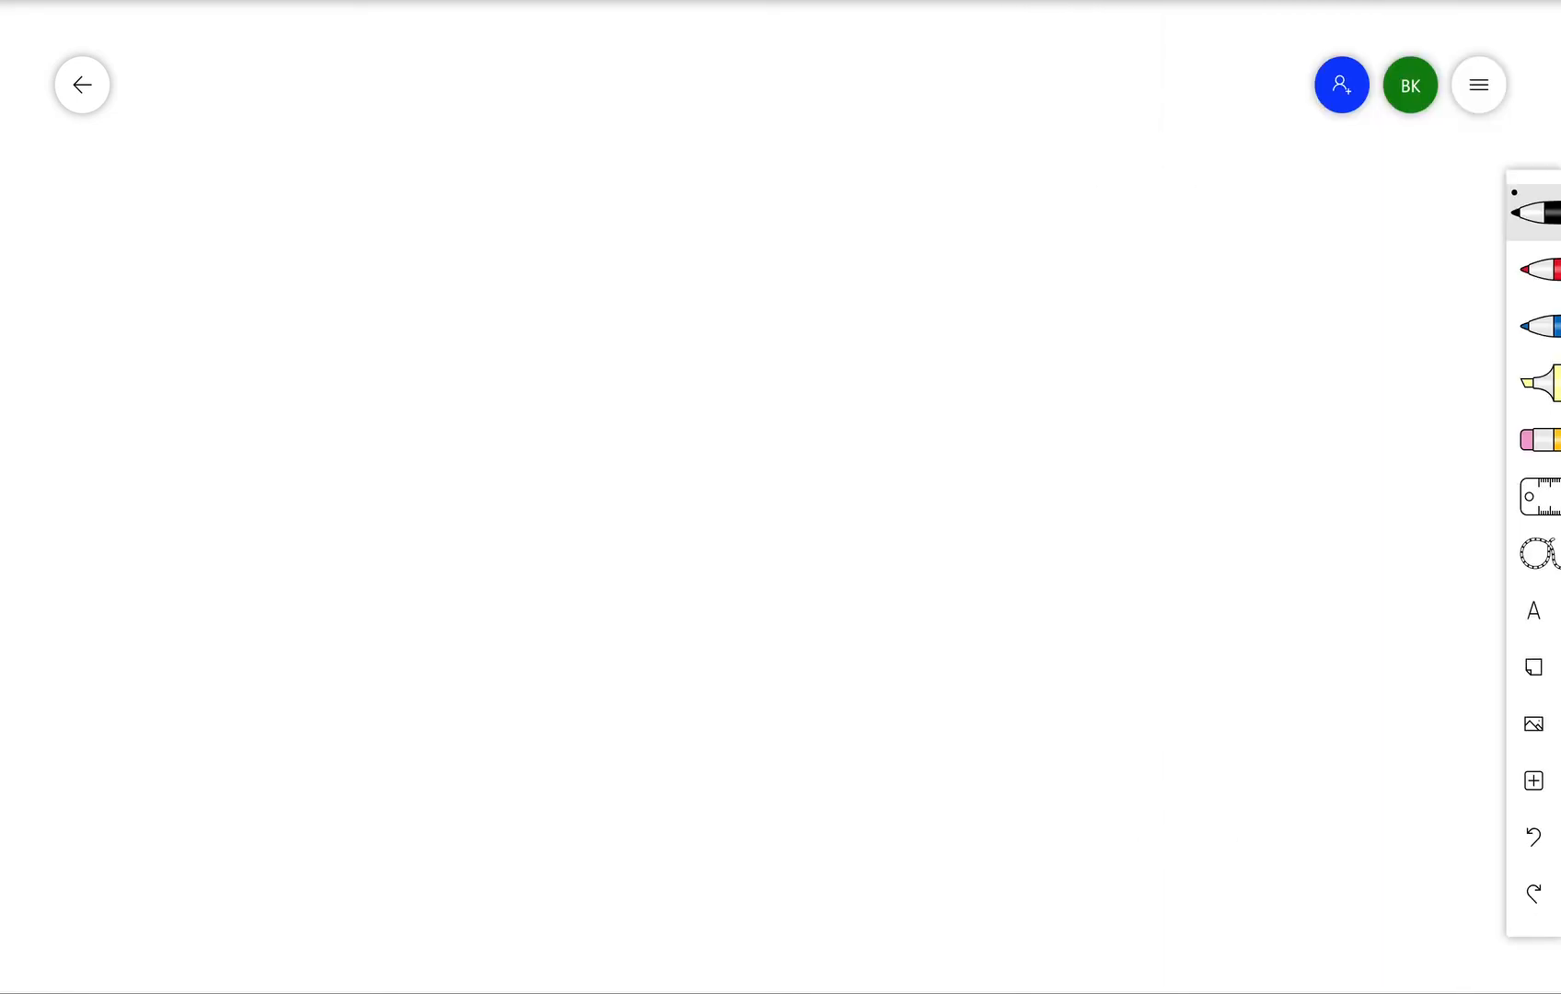
Cycle the toolbar location through Bottom, Left, Right and Bottom, leave it set to Left, and return to the whiteboard overview
click(1479, 84)
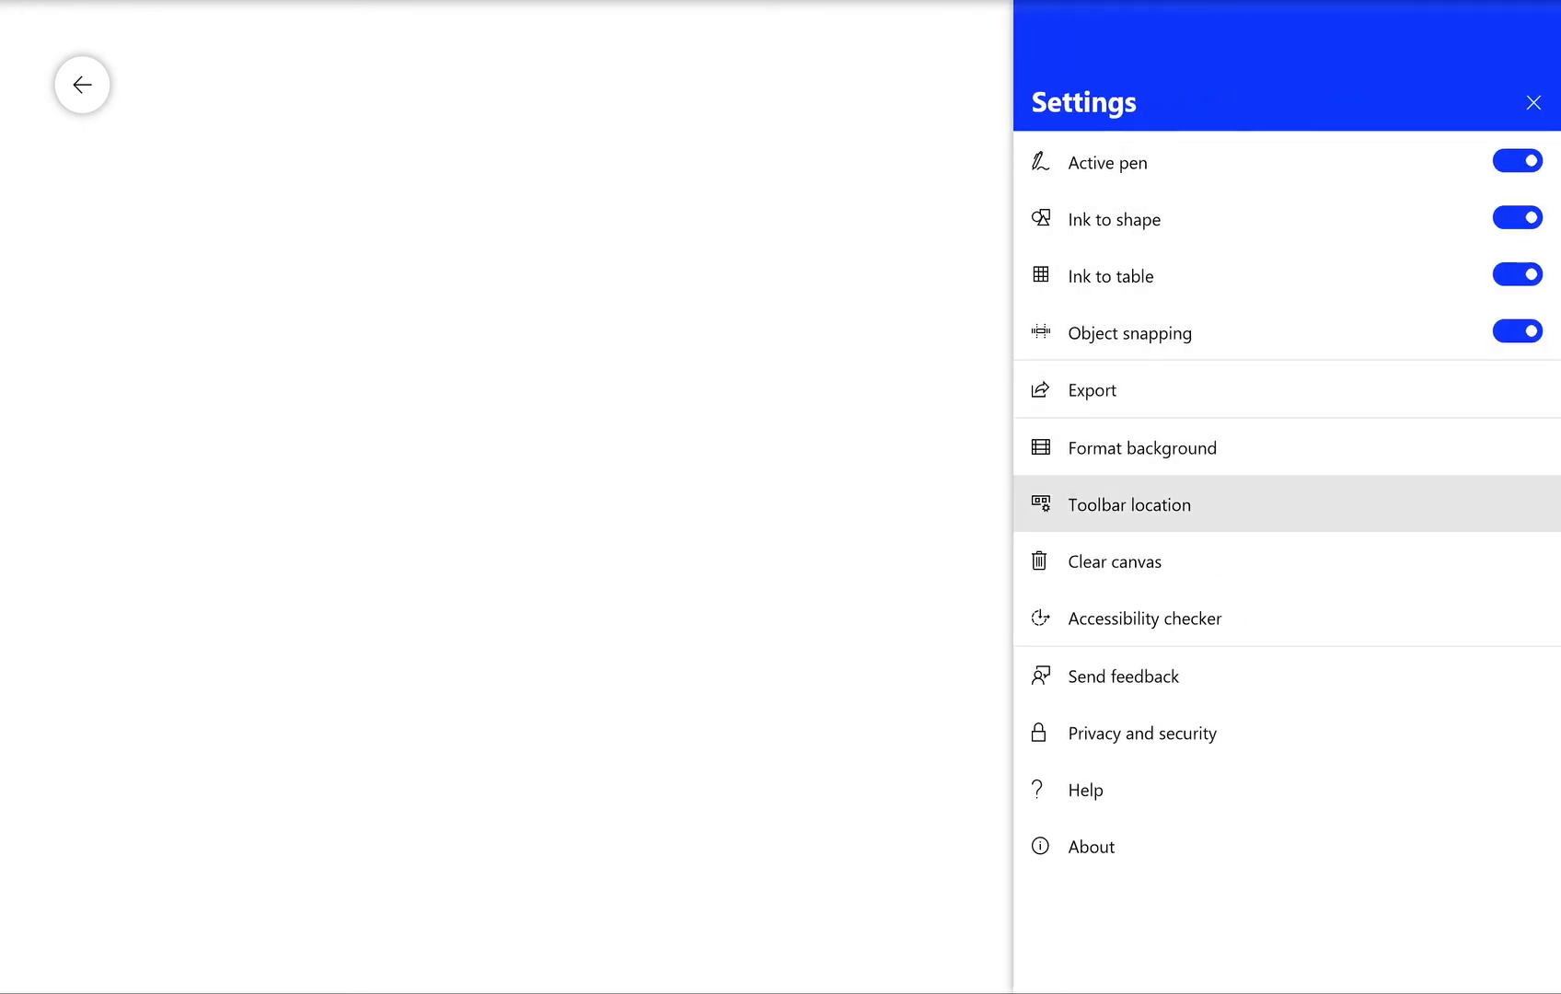
click(1129, 505)
click(1060, 360)
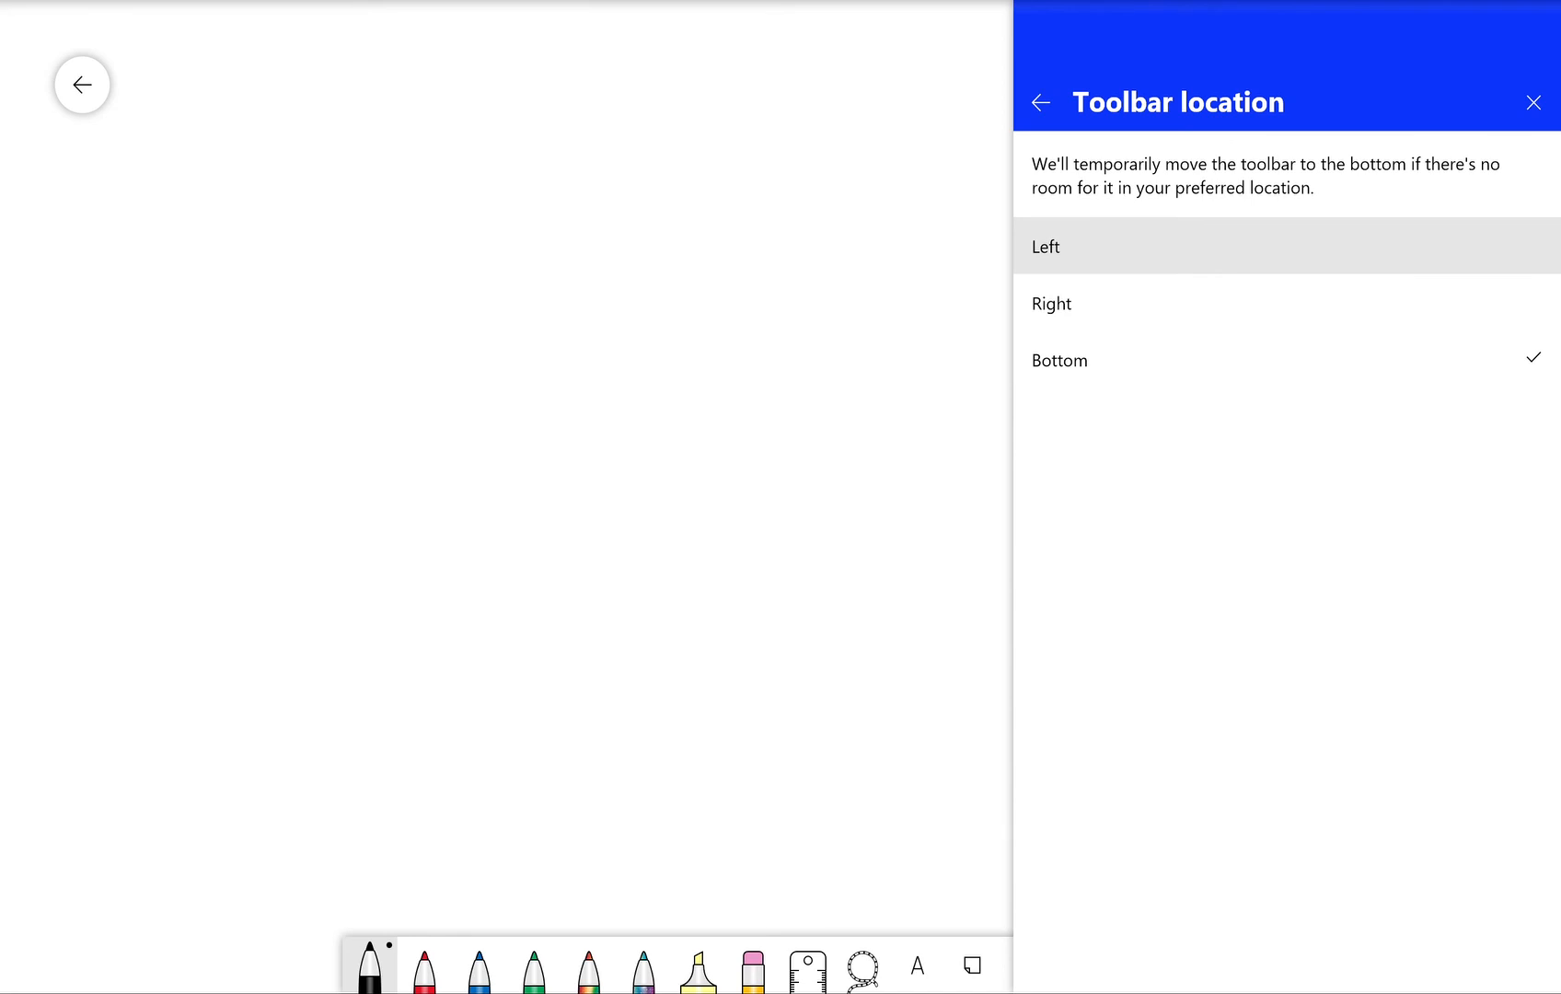
click(1287, 246)
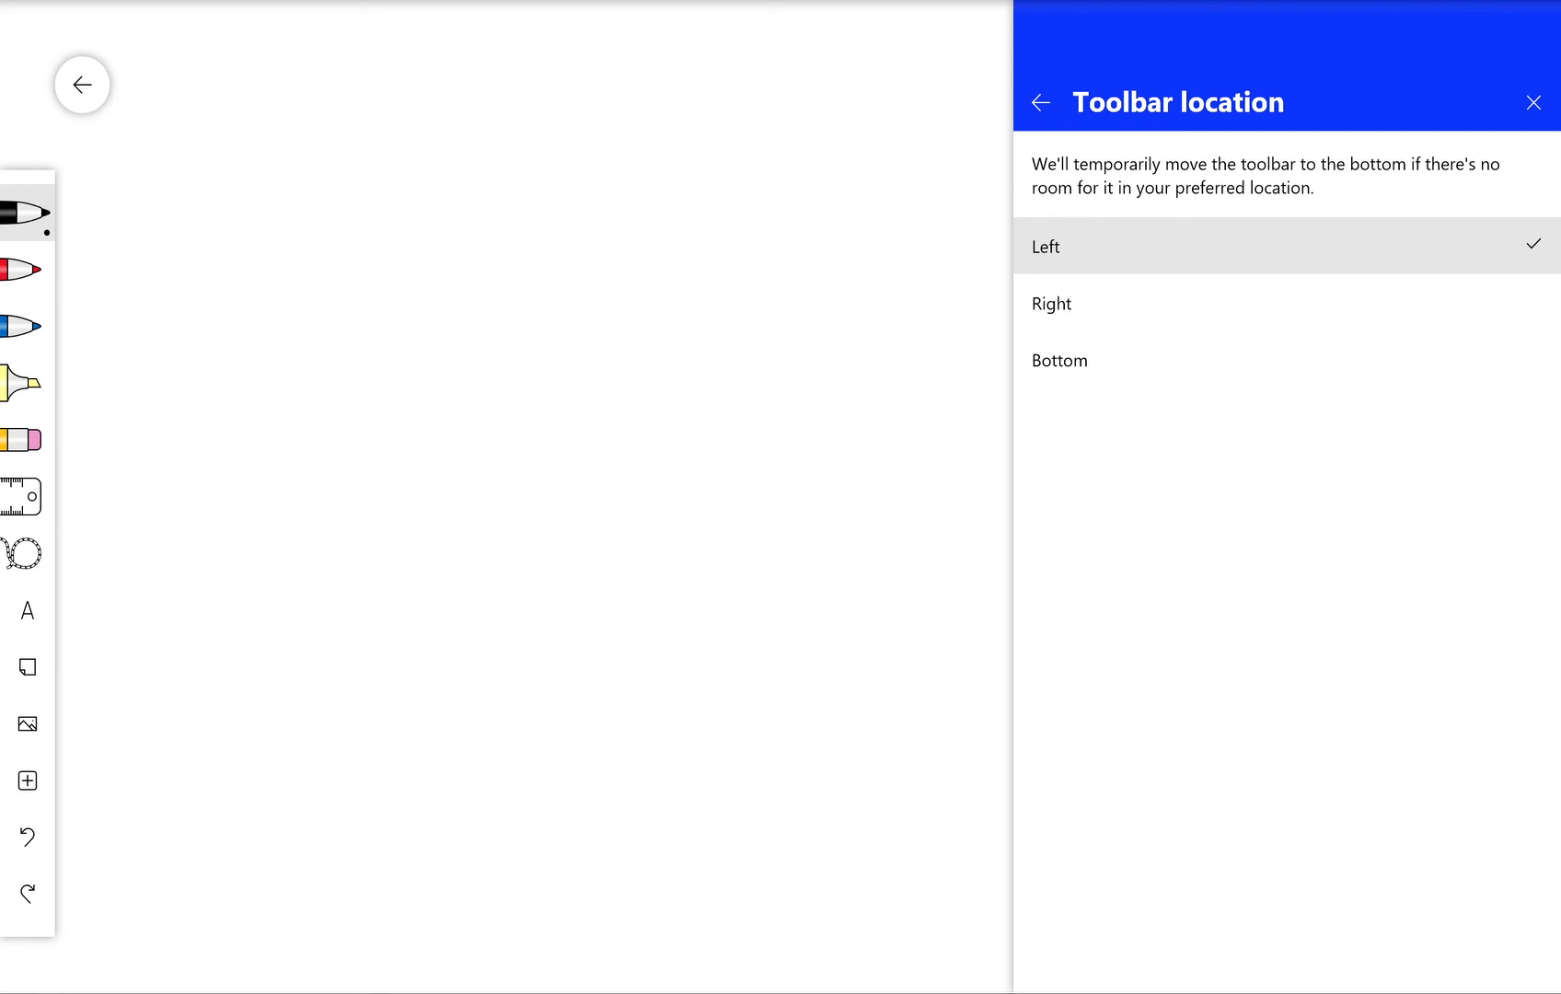
click(1287, 302)
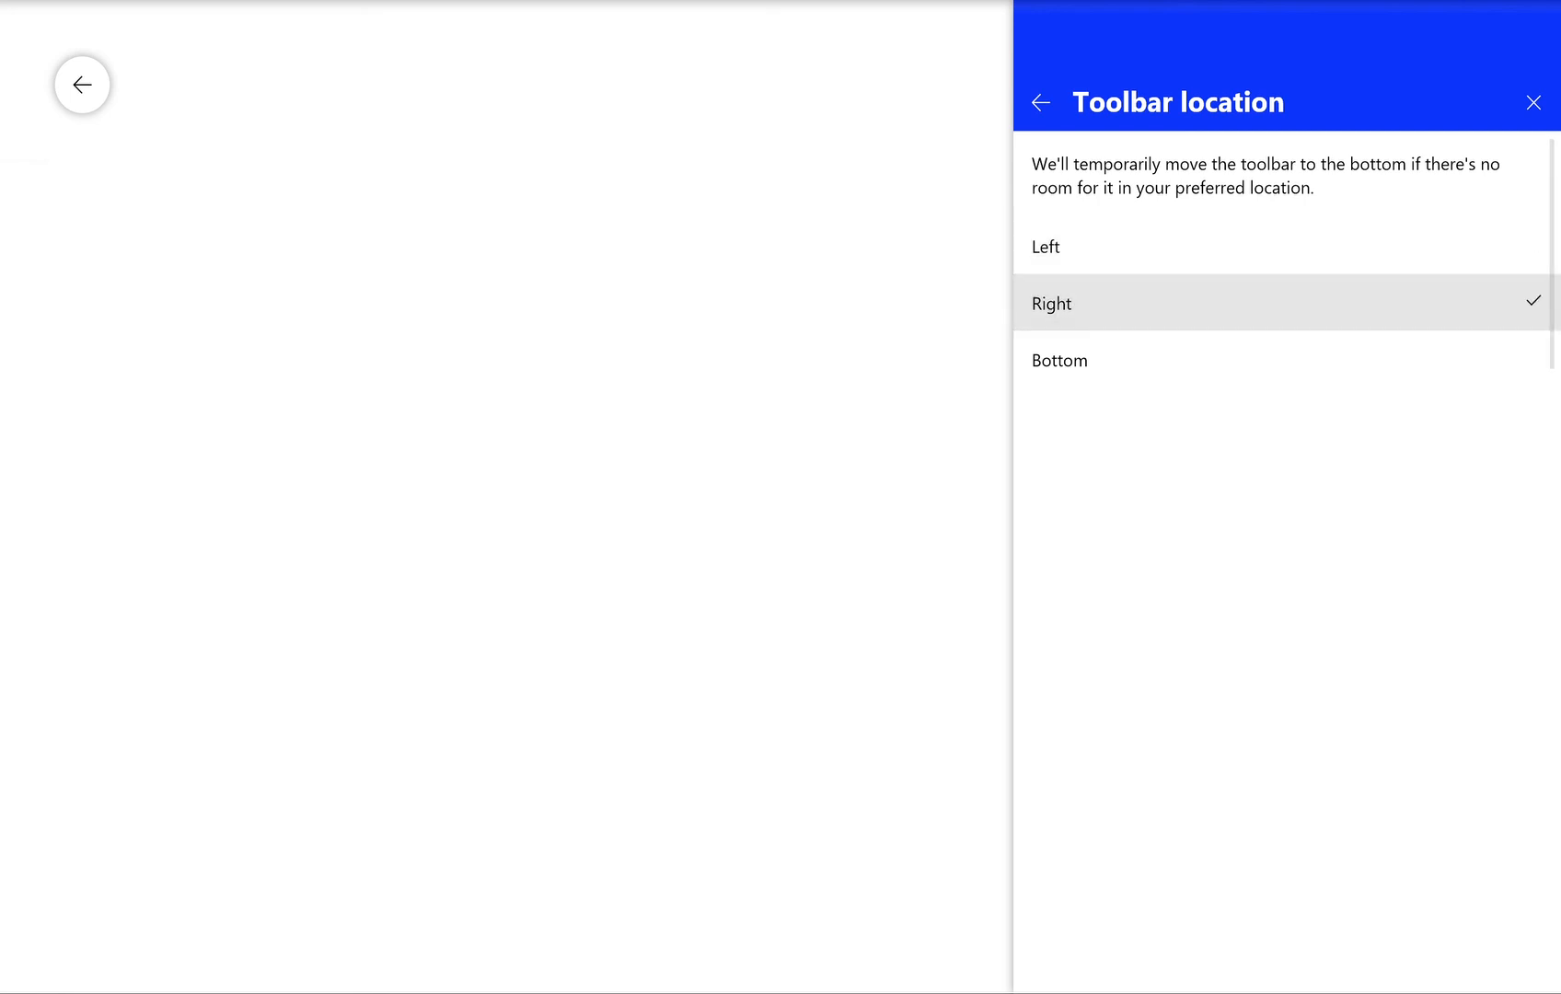
click(1287, 360)
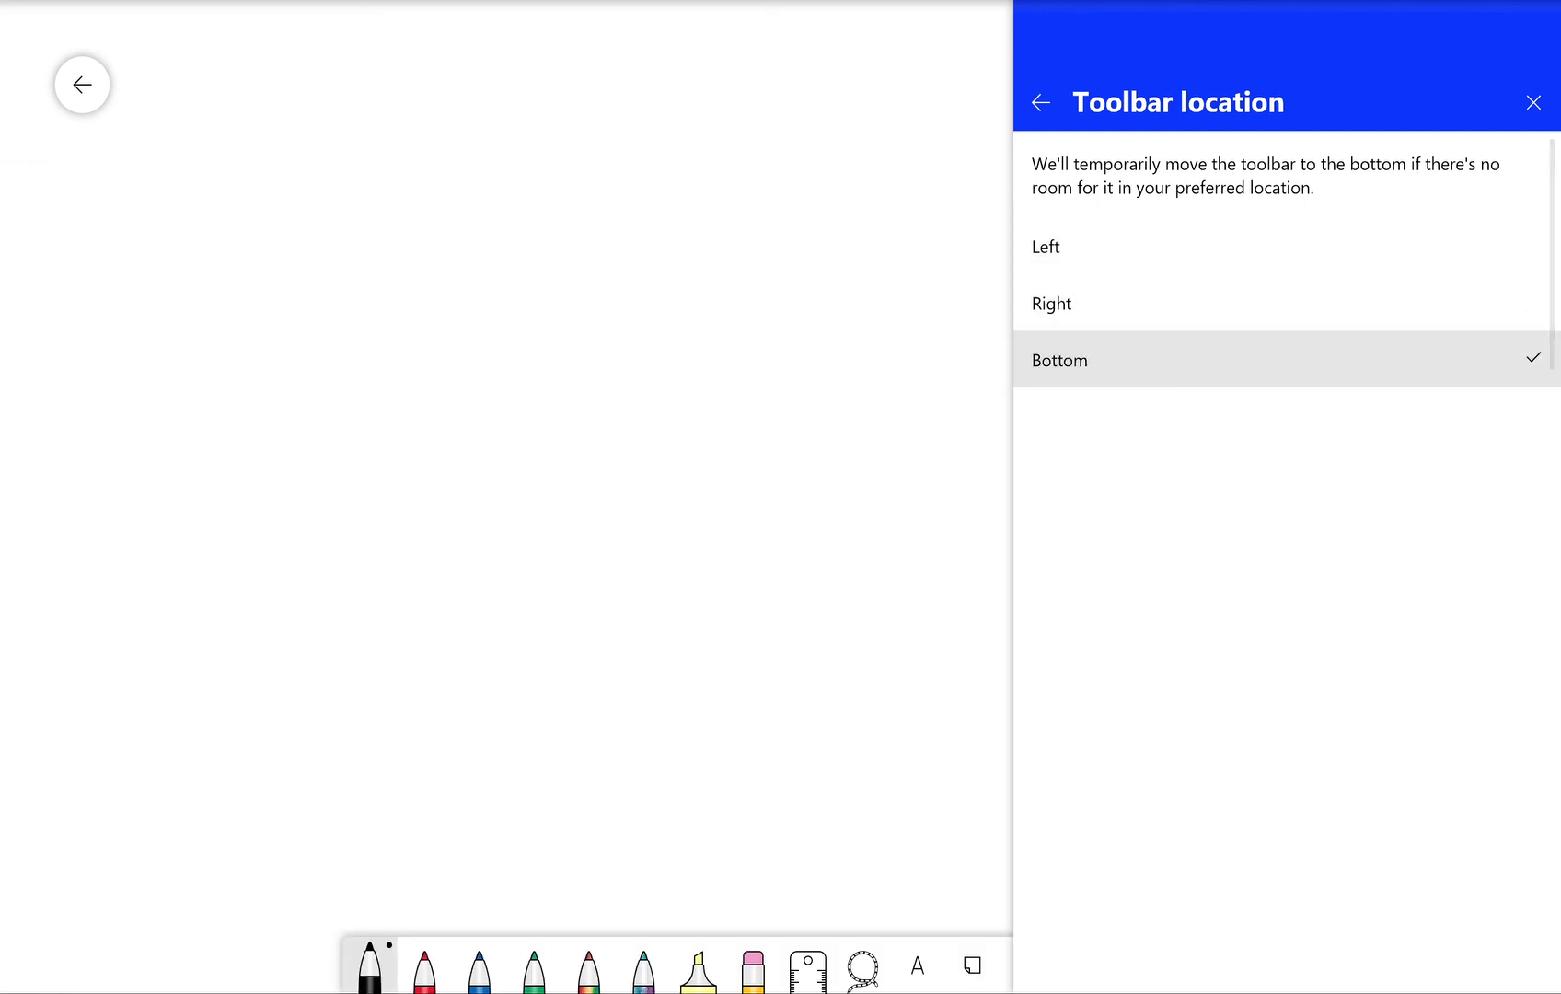
click(1287, 245)
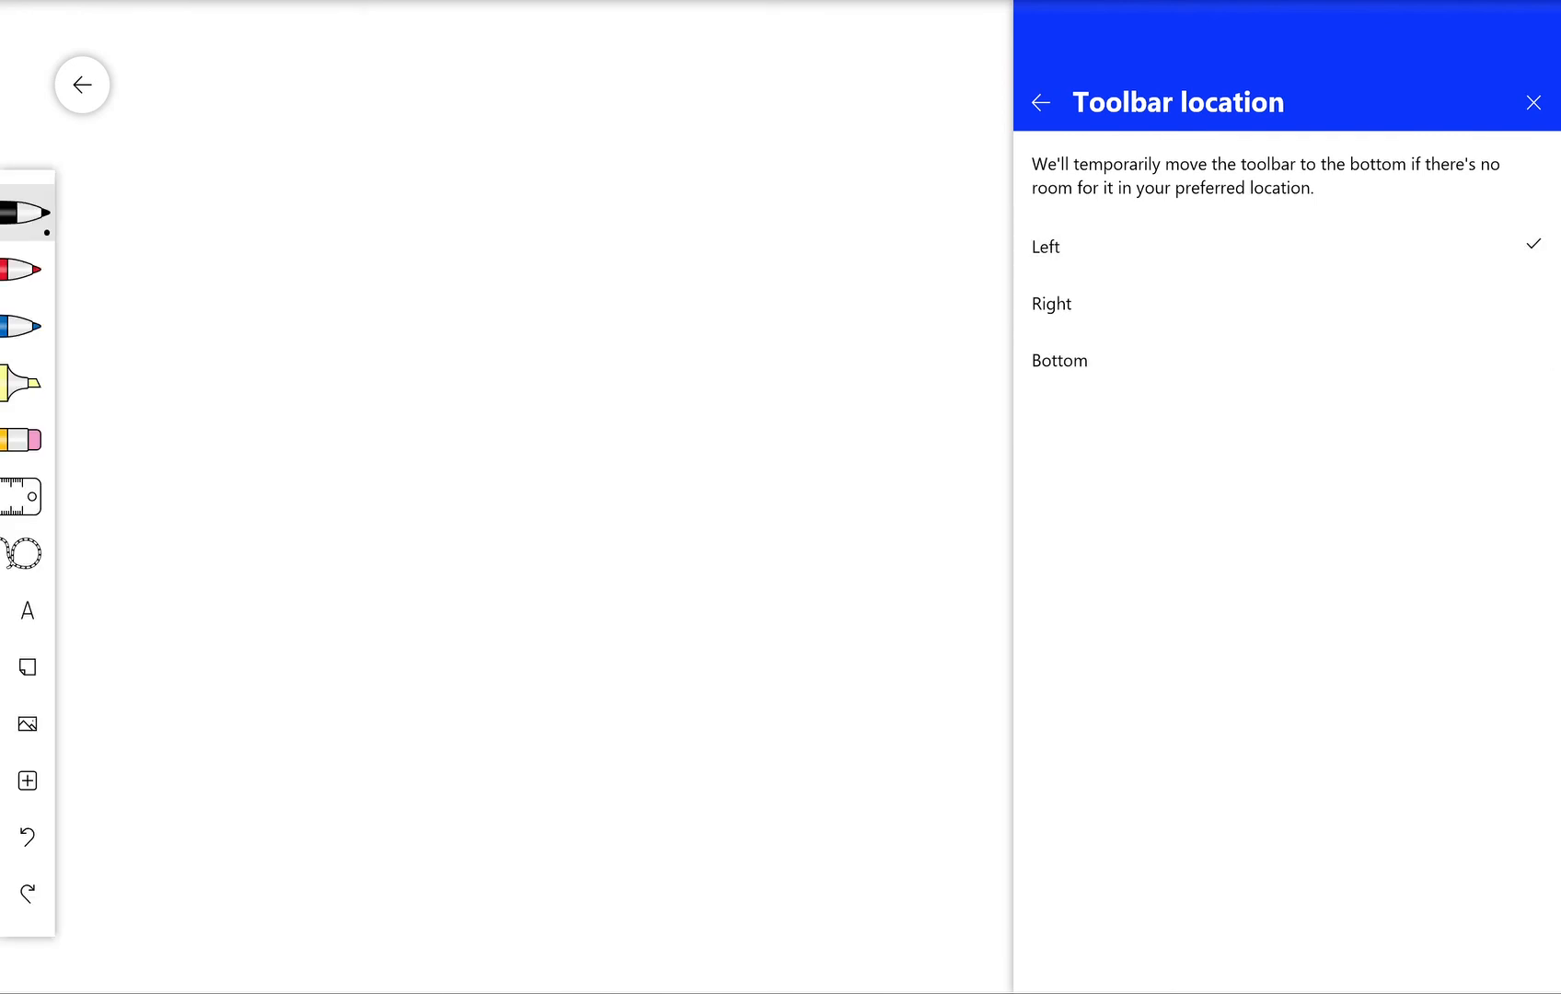
click(1040, 102)
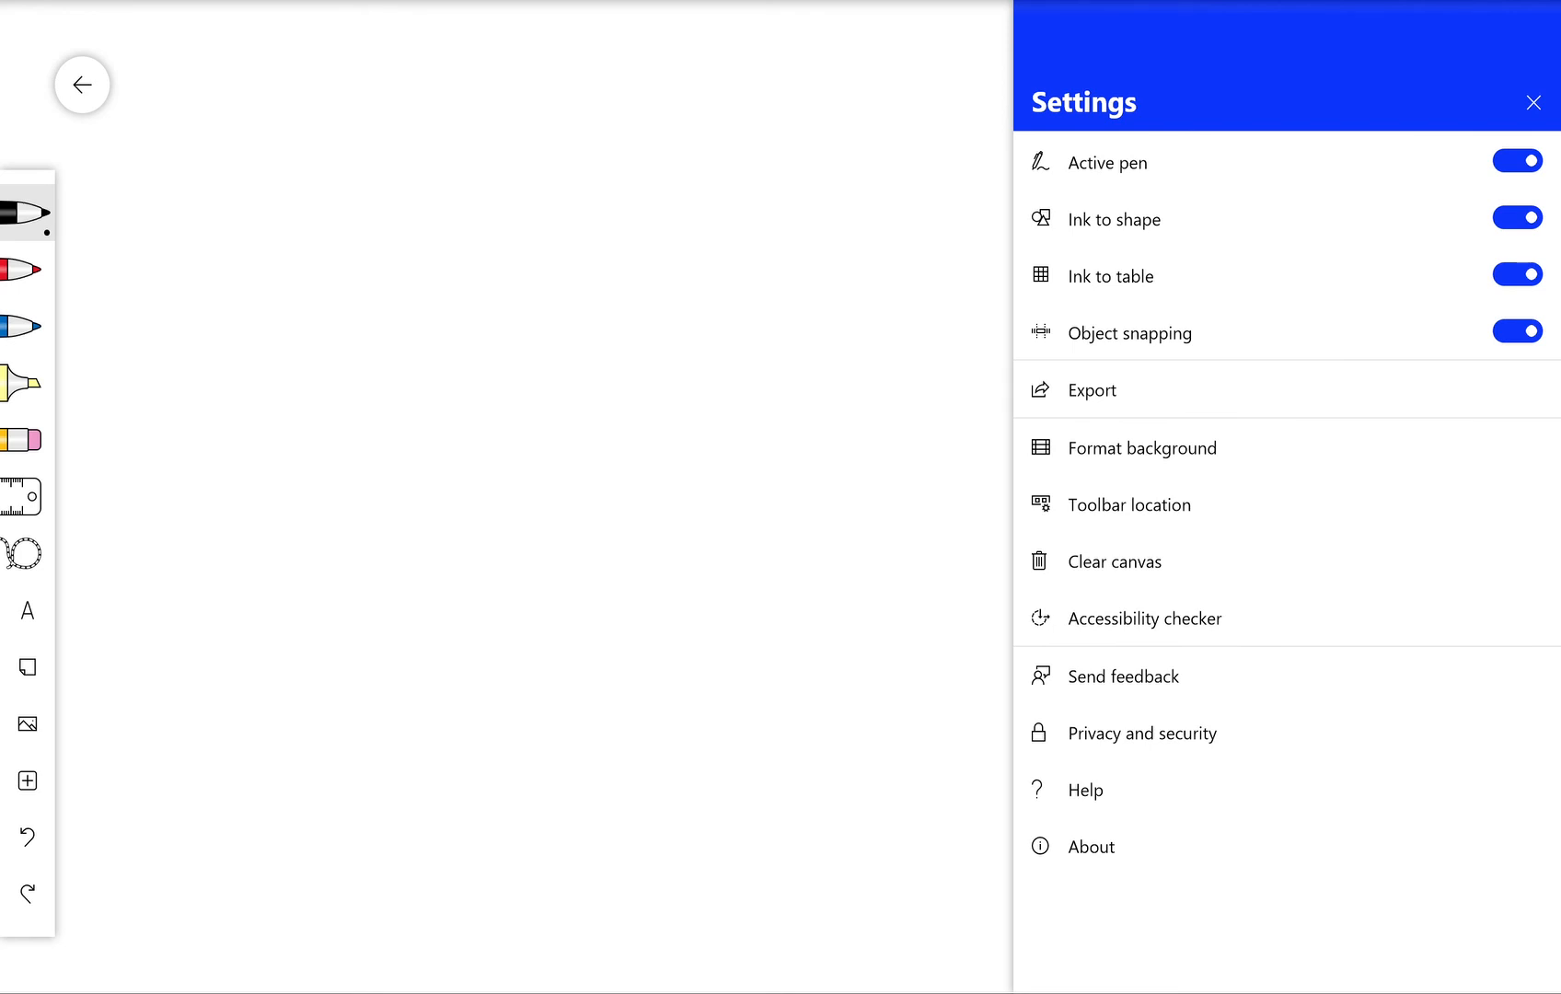
click(82, 84)
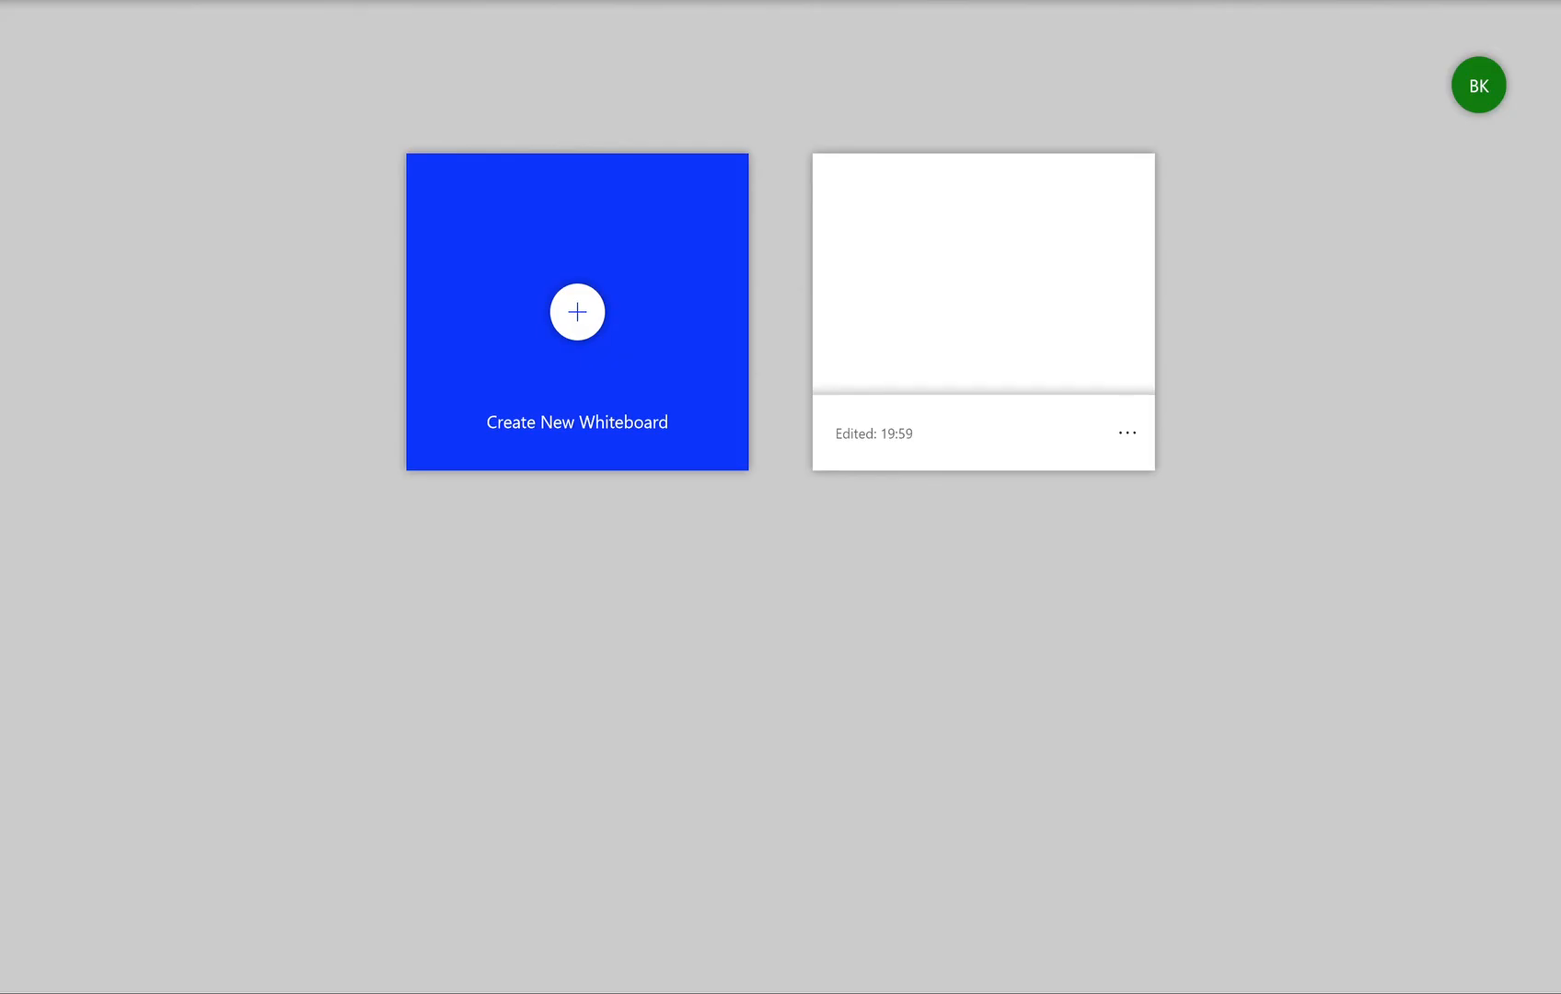